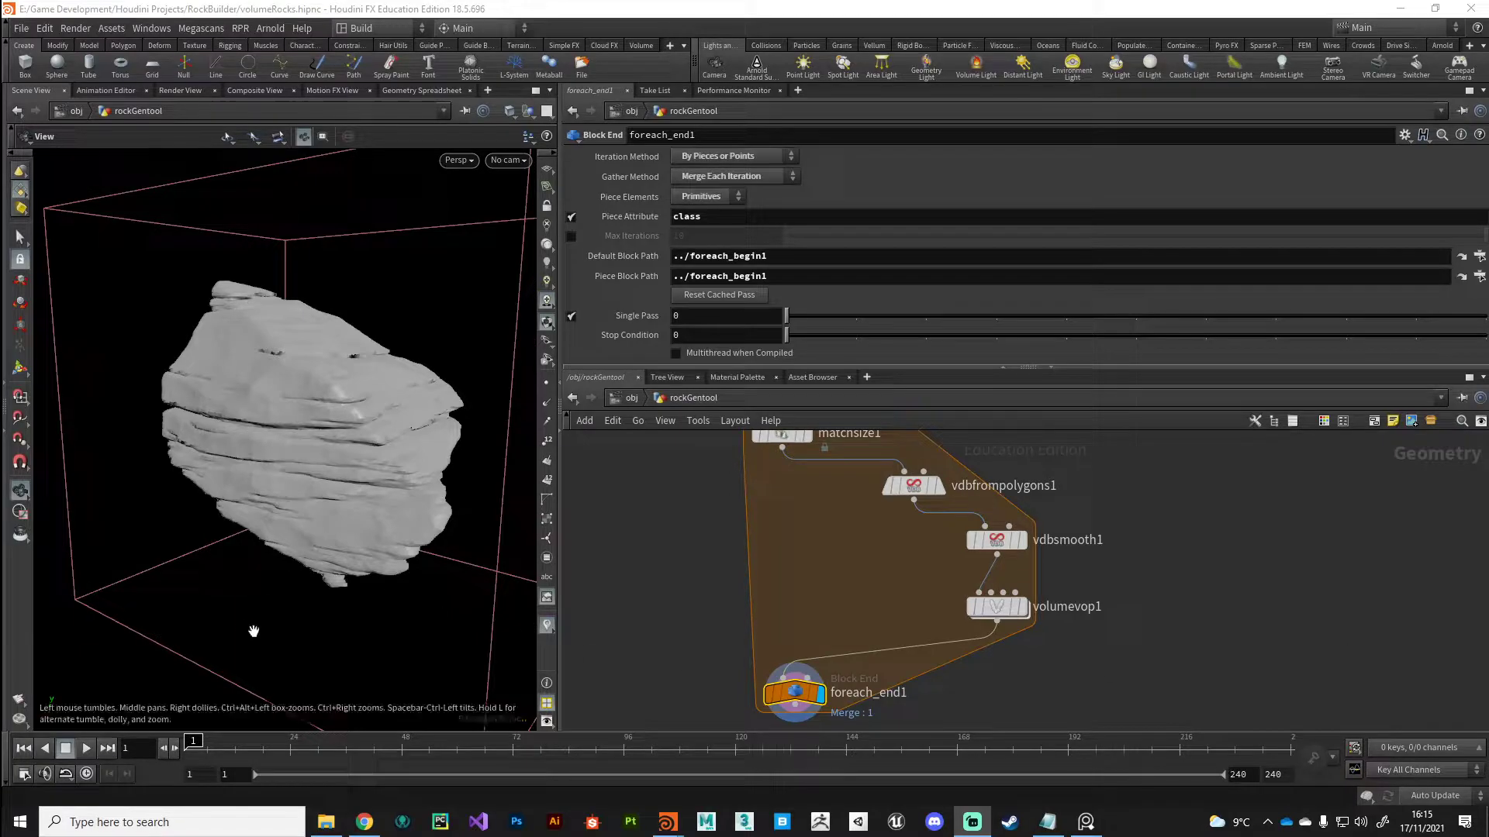
- Set foreach_end1's Single Pass to 1, 2 and finally 3, examining the rock produced by each pass
left_click_drag(254, 631, 434, 558)
left_click_drag(312, 455, 311, 517)
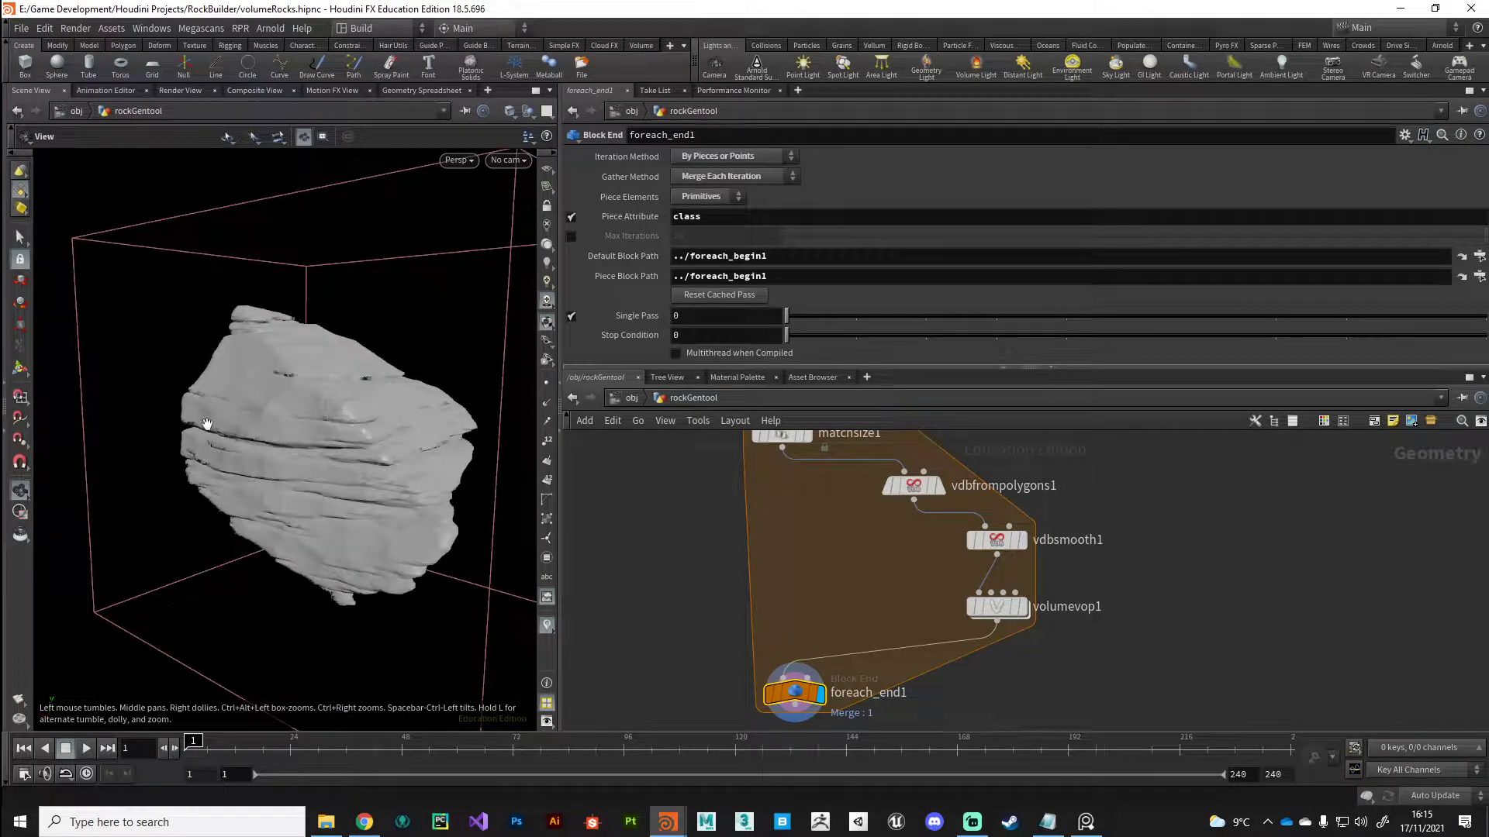
left_click_drag(255, 597, 336, 465)
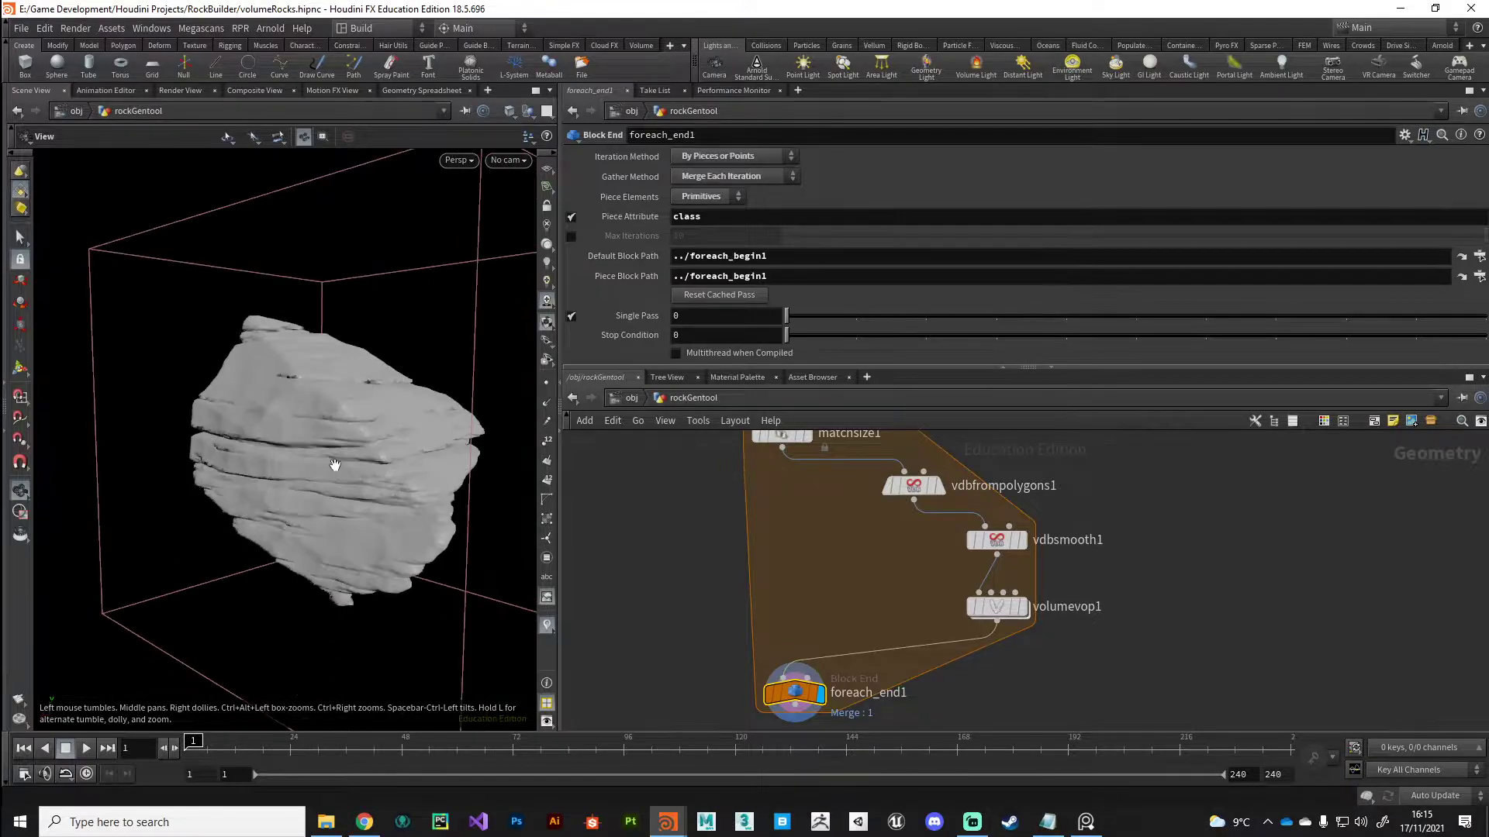
left_click_drag(346, 542, 364, 566)
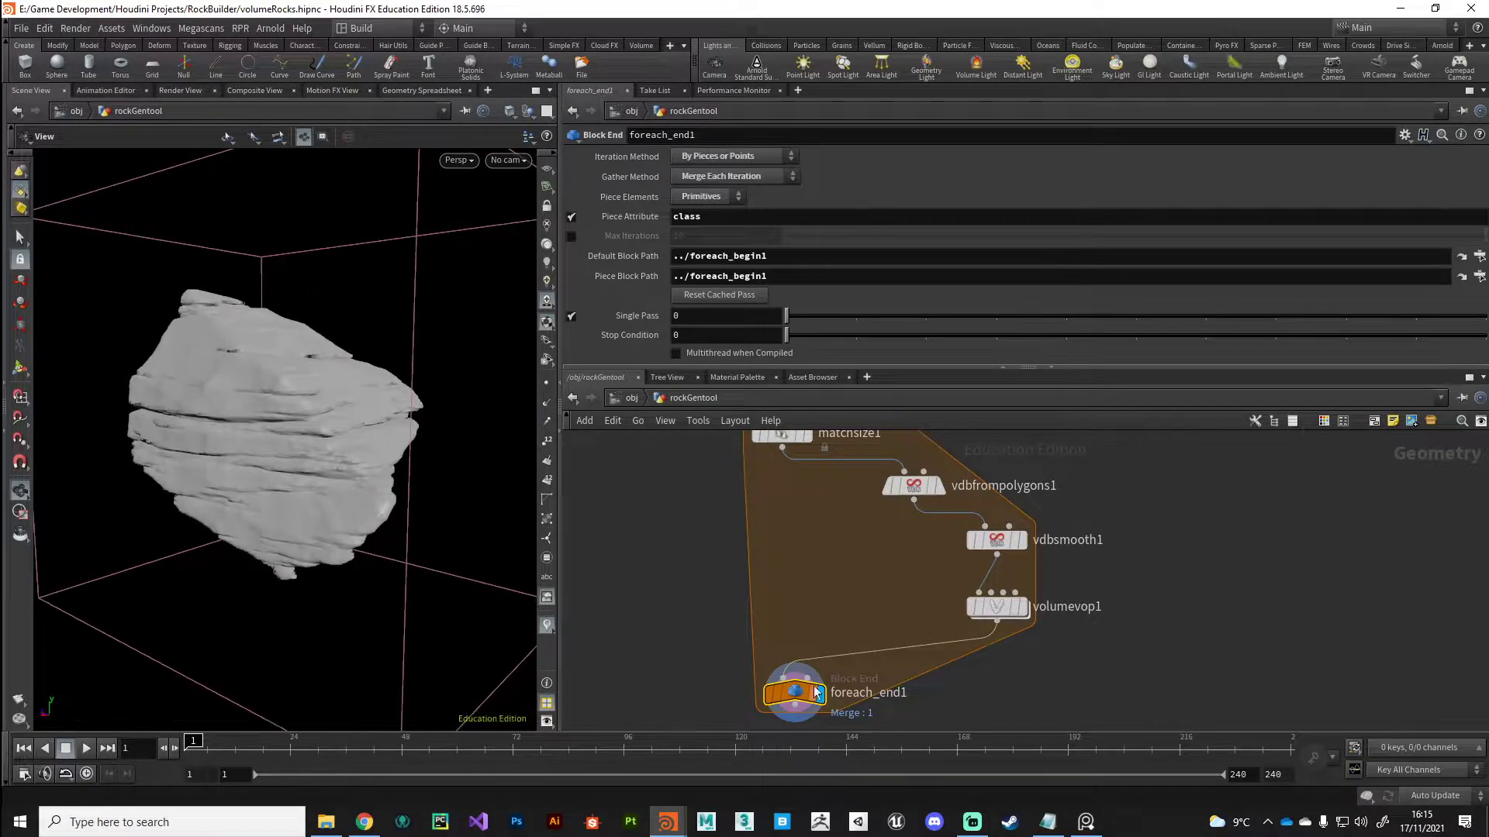
mouse_move(790, 700)
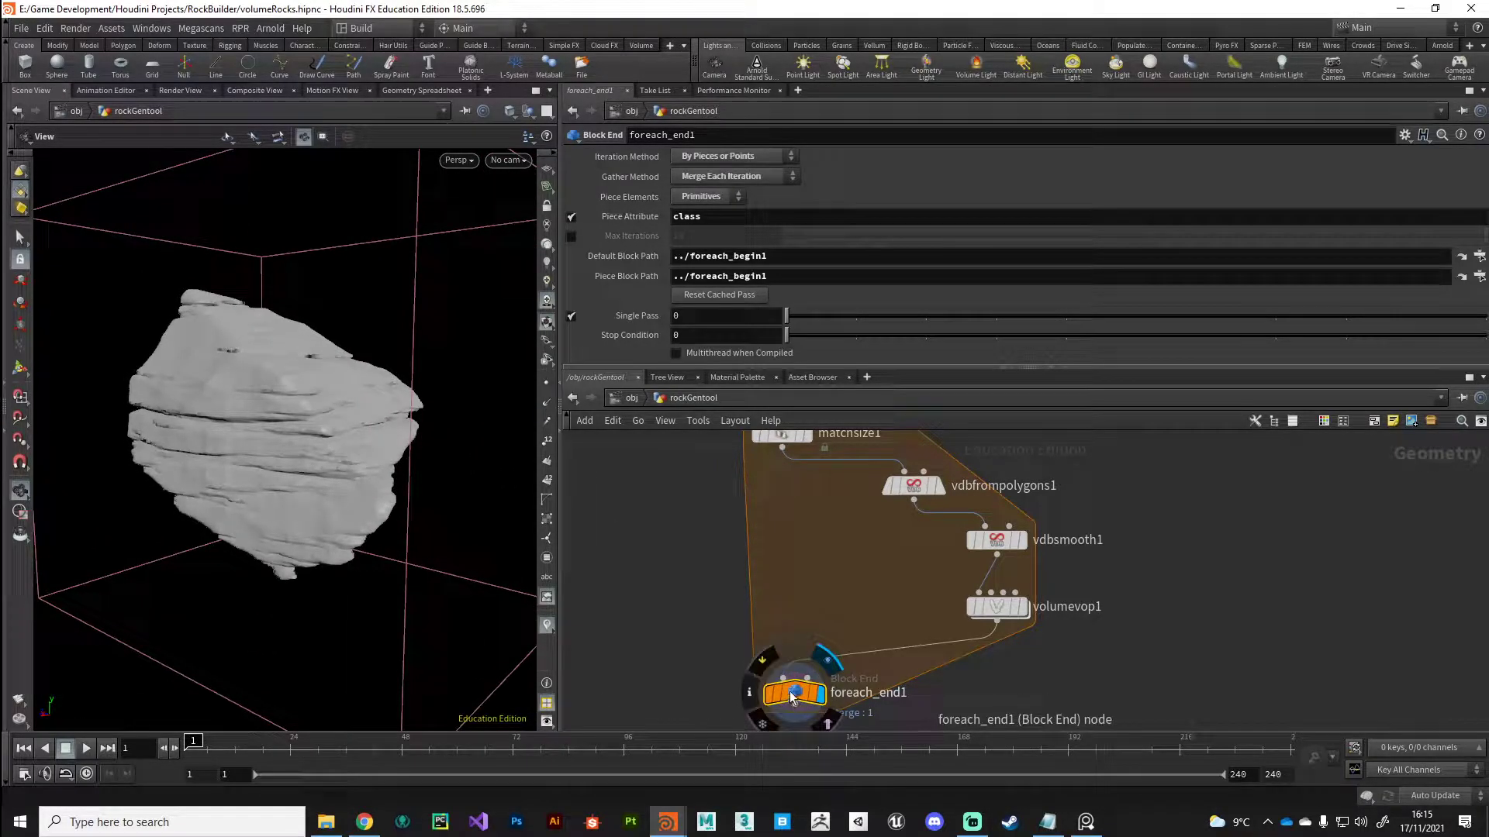
left_click_drag(786, 317, 856, 318)
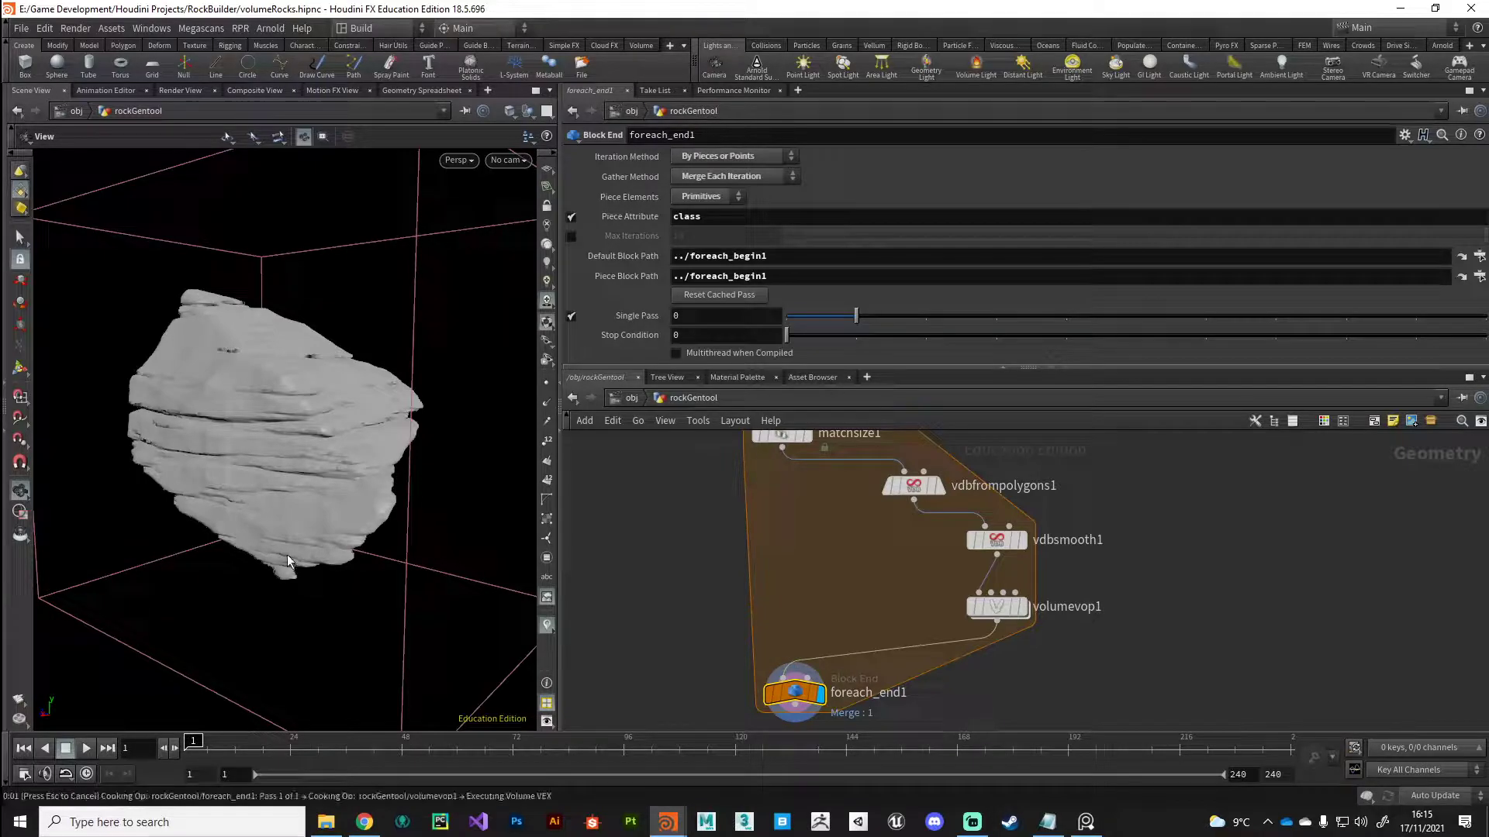
left_click_drag(287, 555, 318, 550)
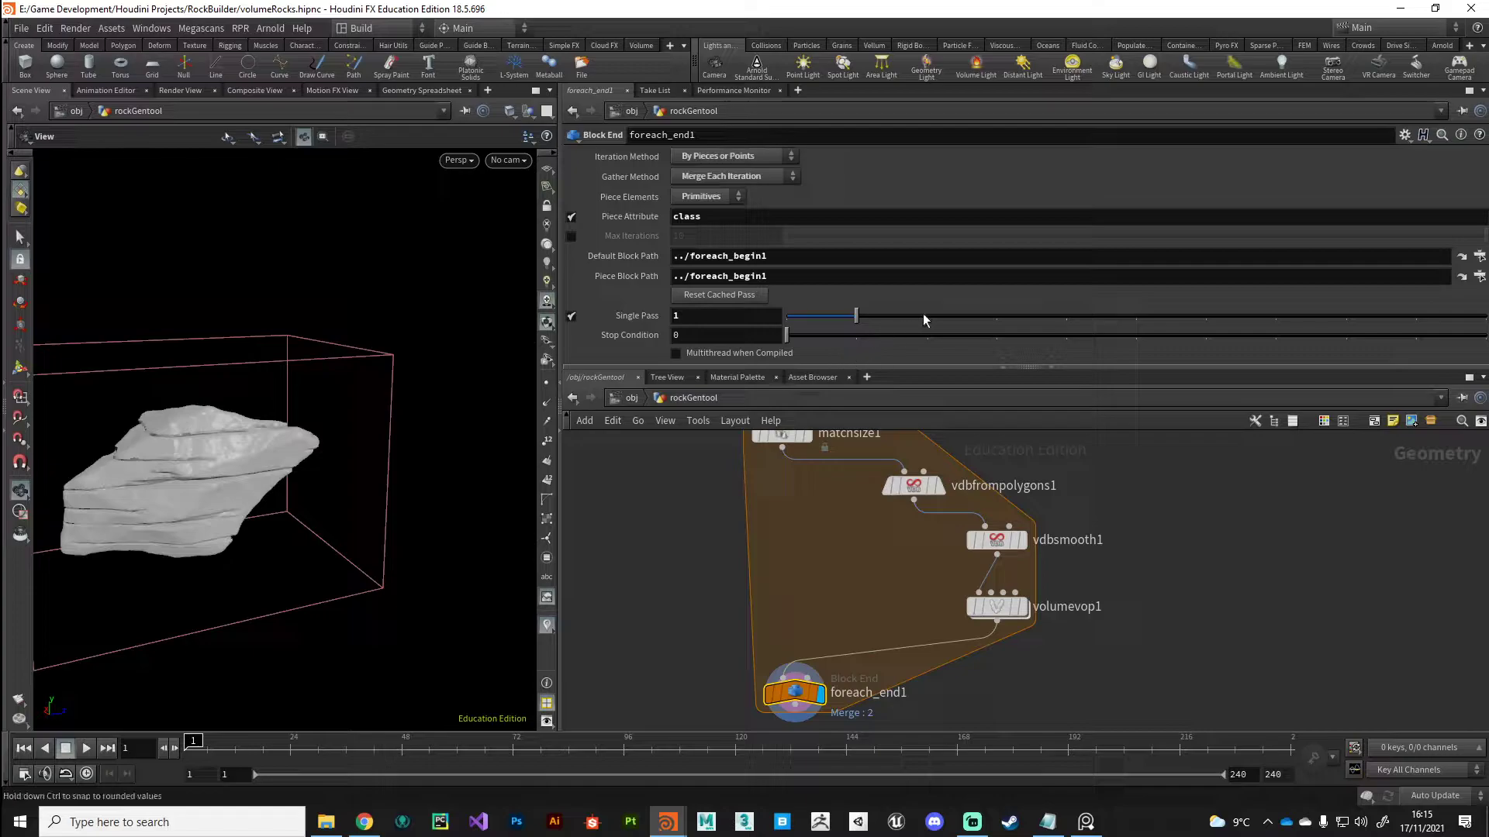
left_click_drag(249, 587, 291, 588)
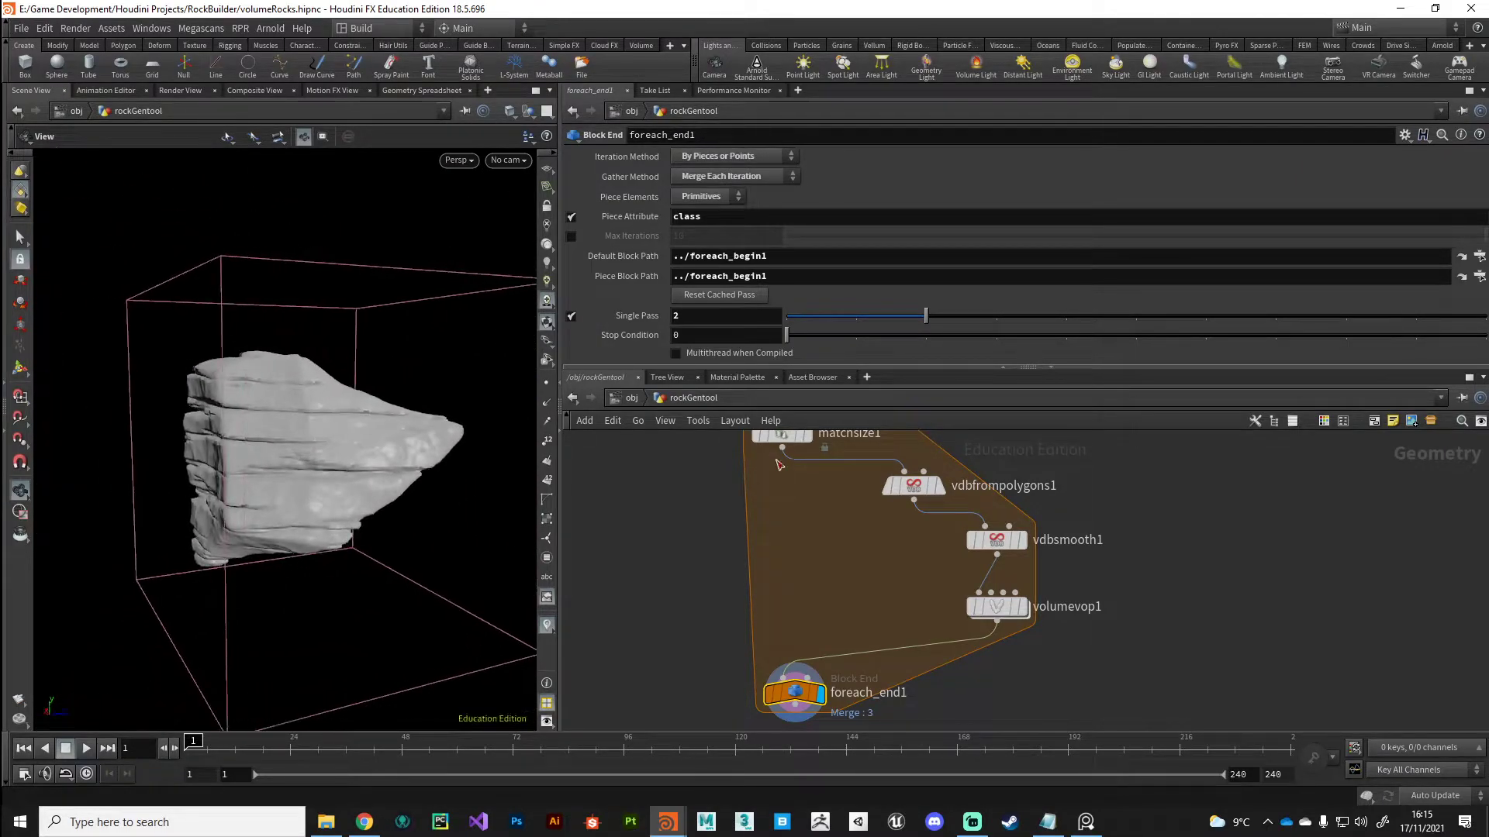
left_click(984, 316)
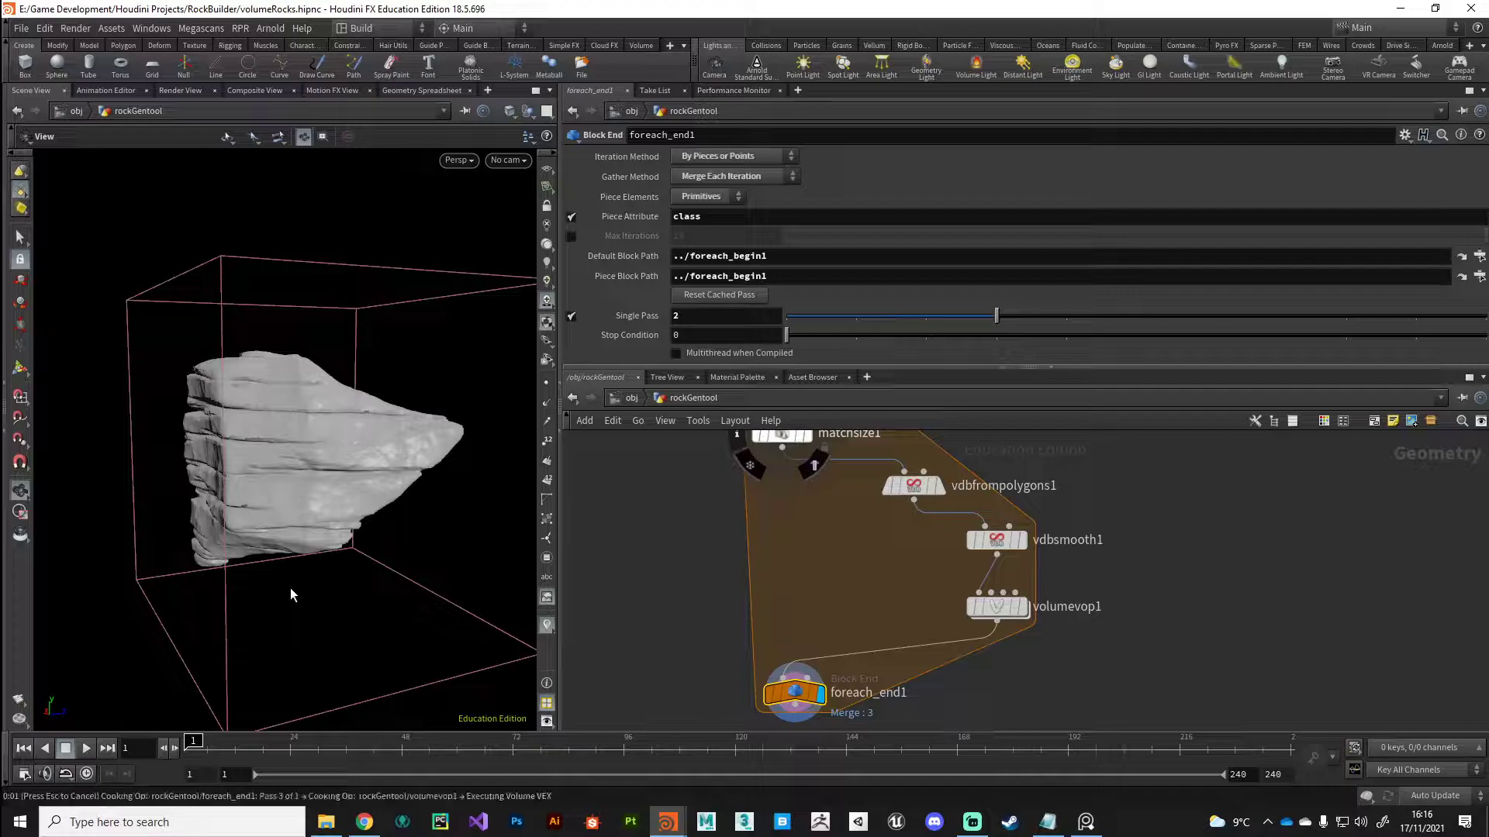
left_click_drag(366, 600, 337, 551)
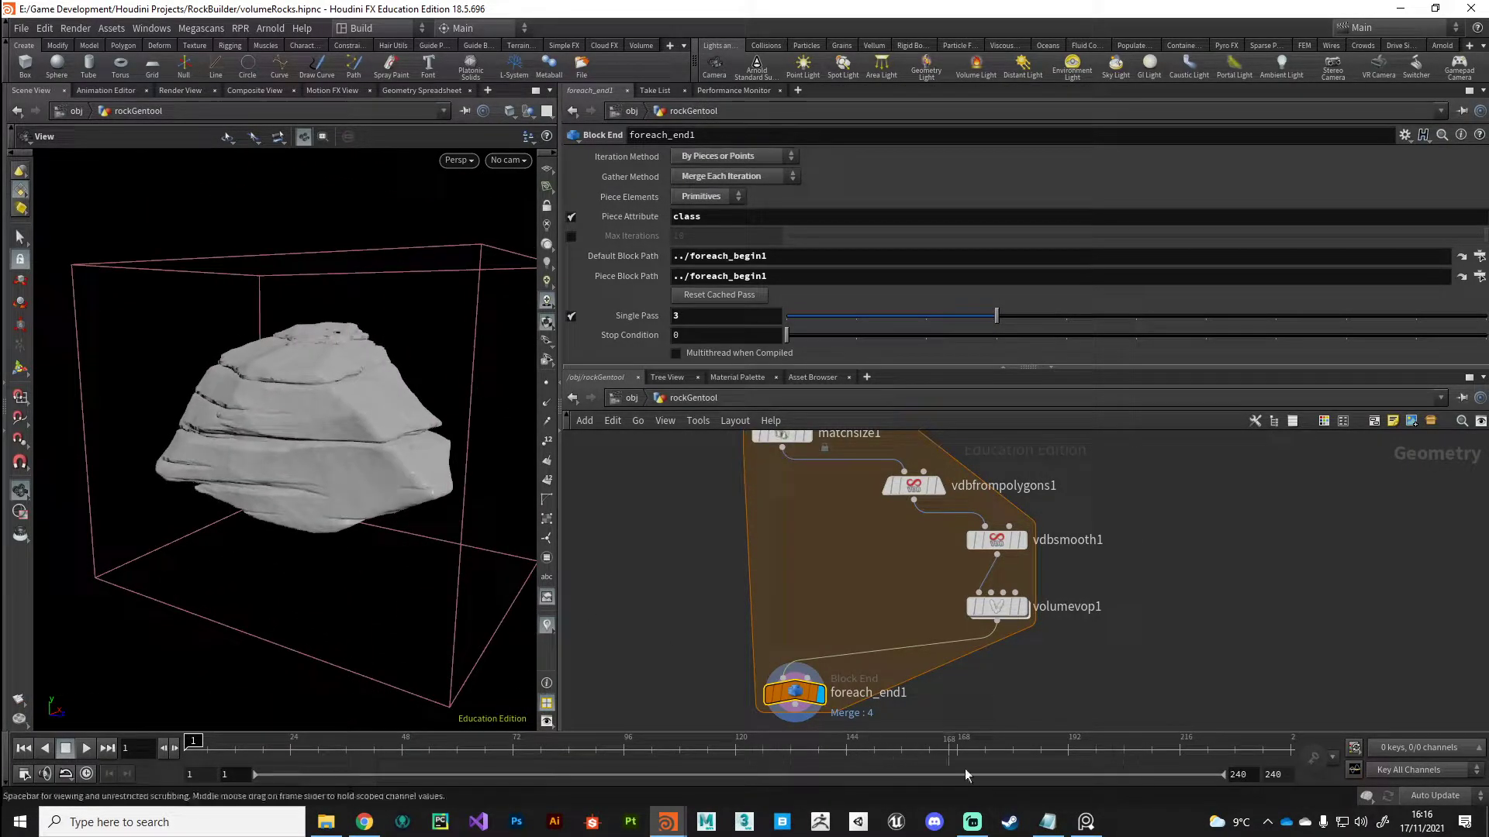
- Switch to the reference image board, examine the layered surfaces of the boulder photos, and move the board out of the way
left_click(1085, 821)
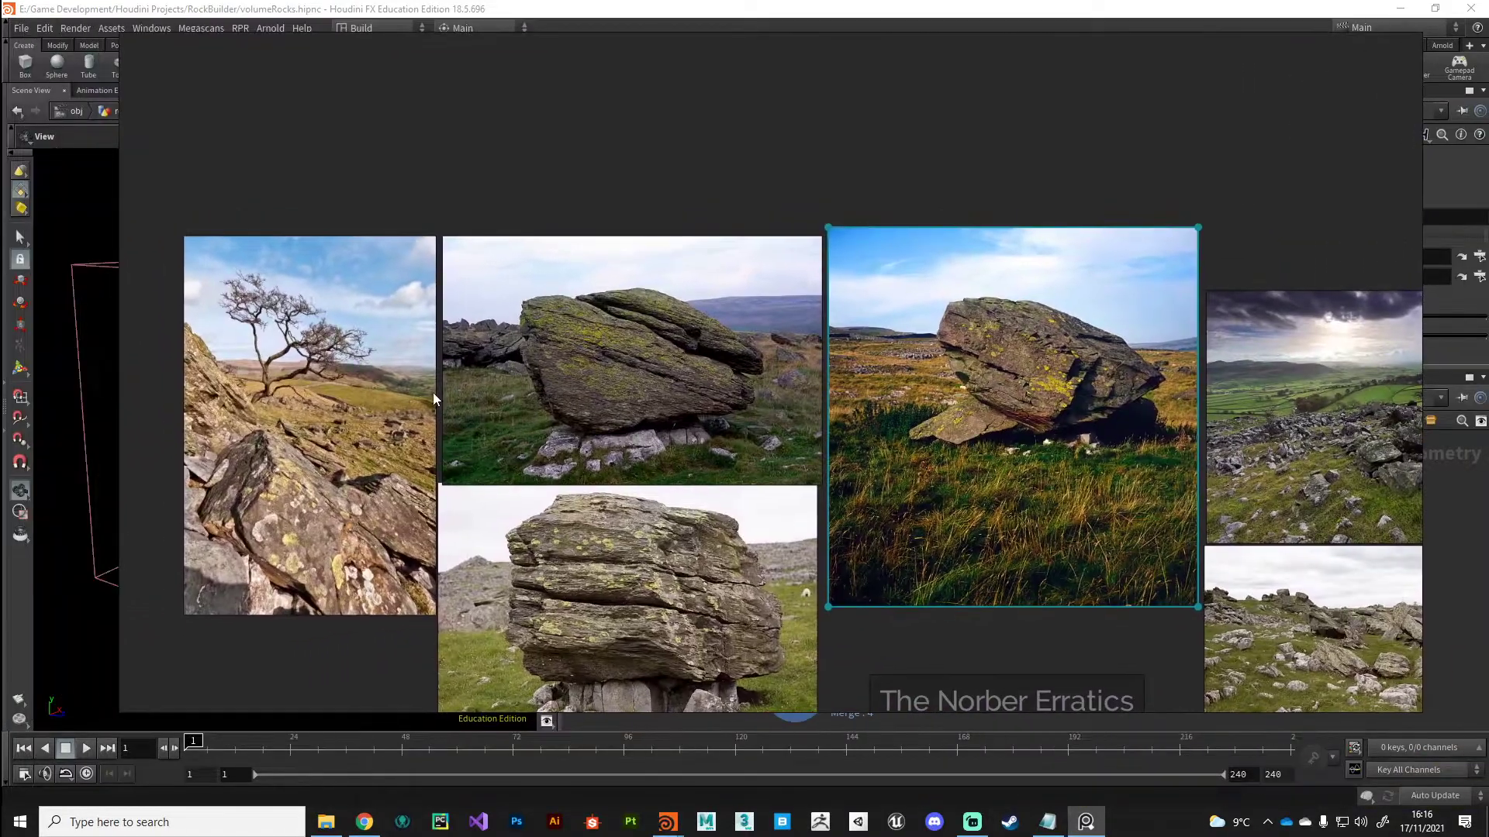
scroll(432, 393, "up", 10)
scroll(699, 296, "down", 8)
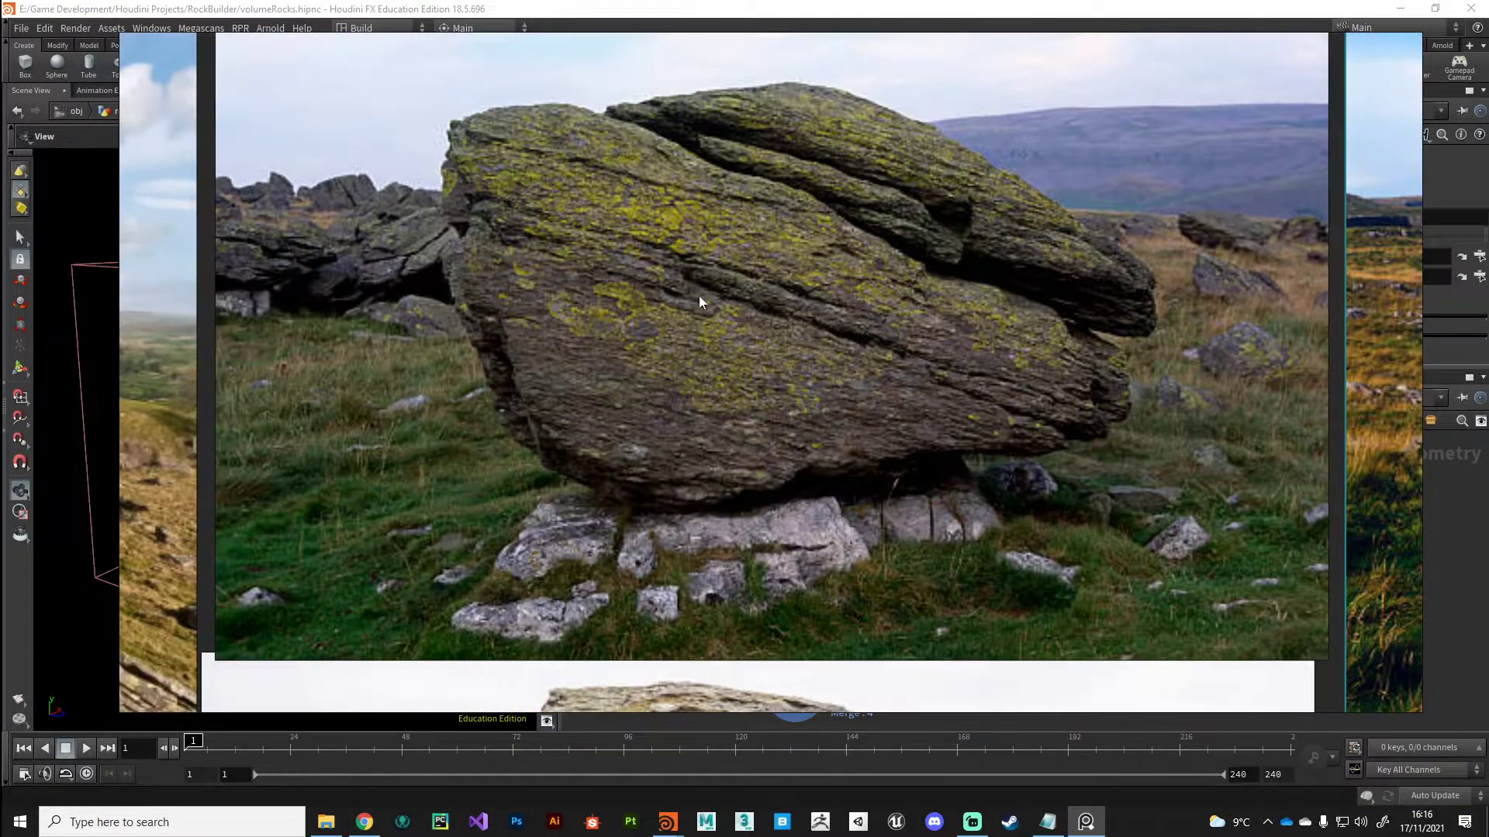
scroll(727, 521, "up", 3)
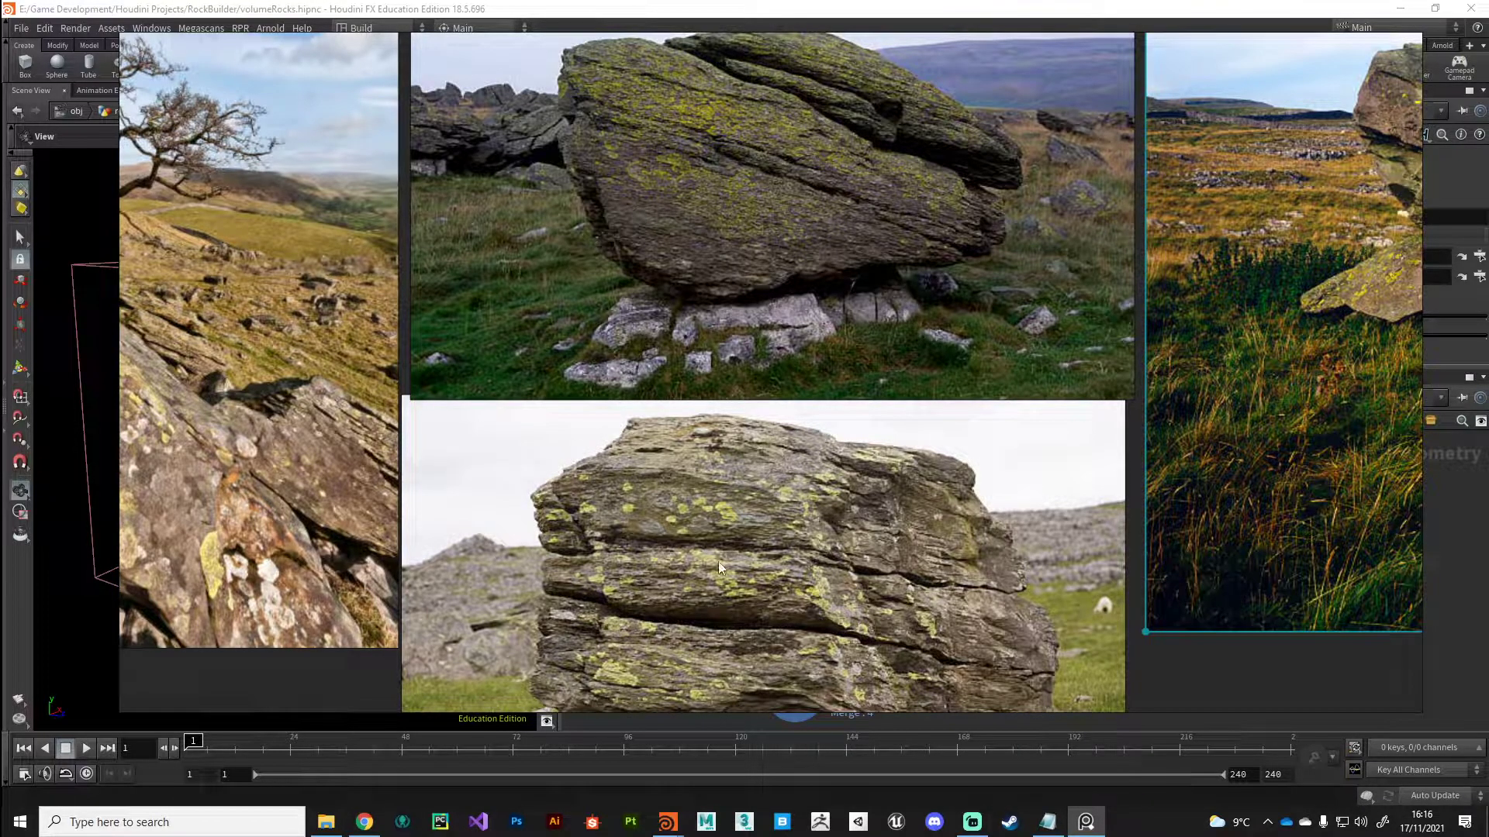
scroll(635, 636, "down", 2)
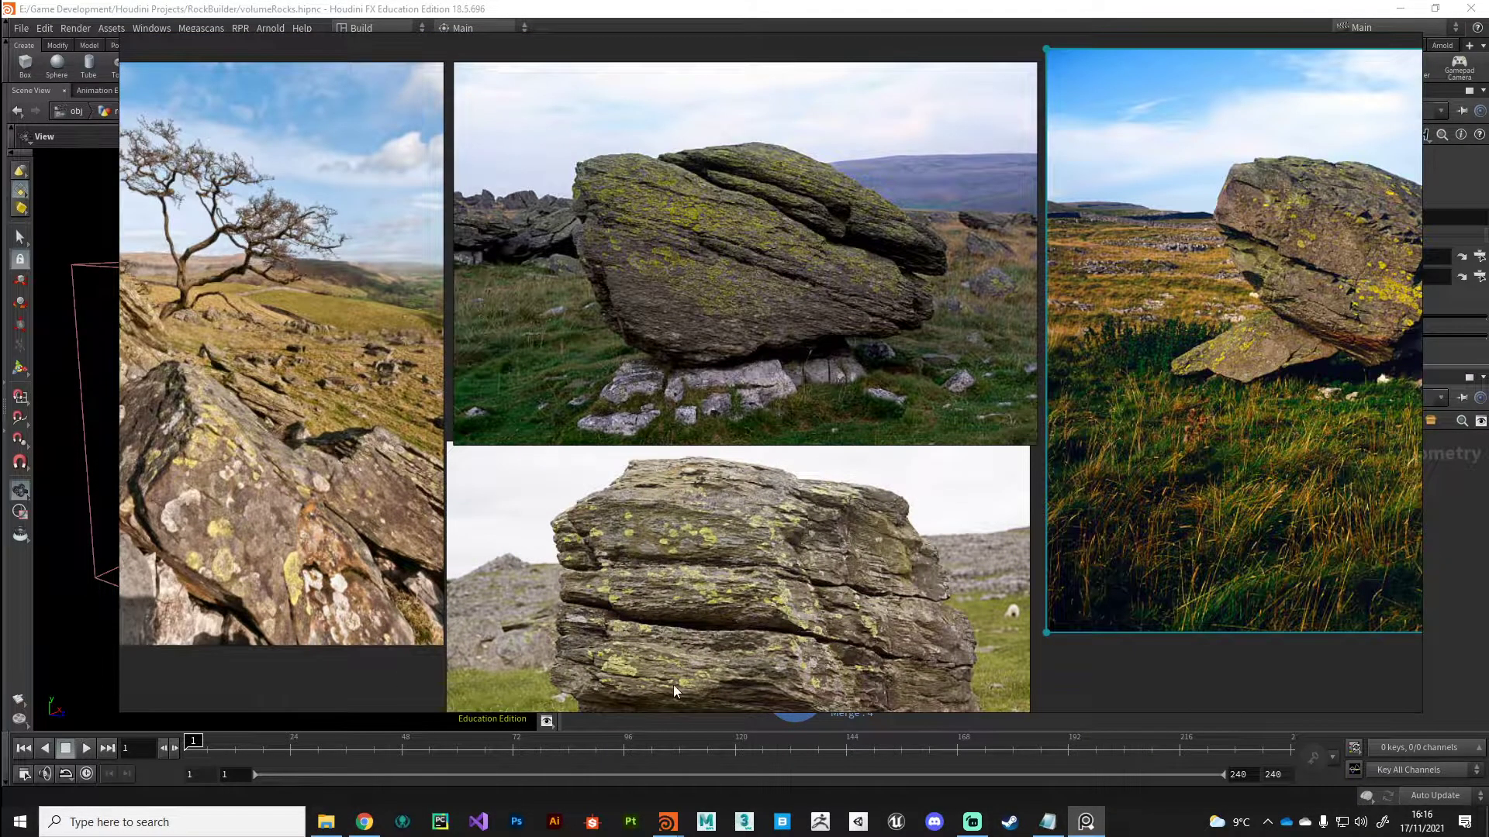
scroll(744, 298, "up", 4)
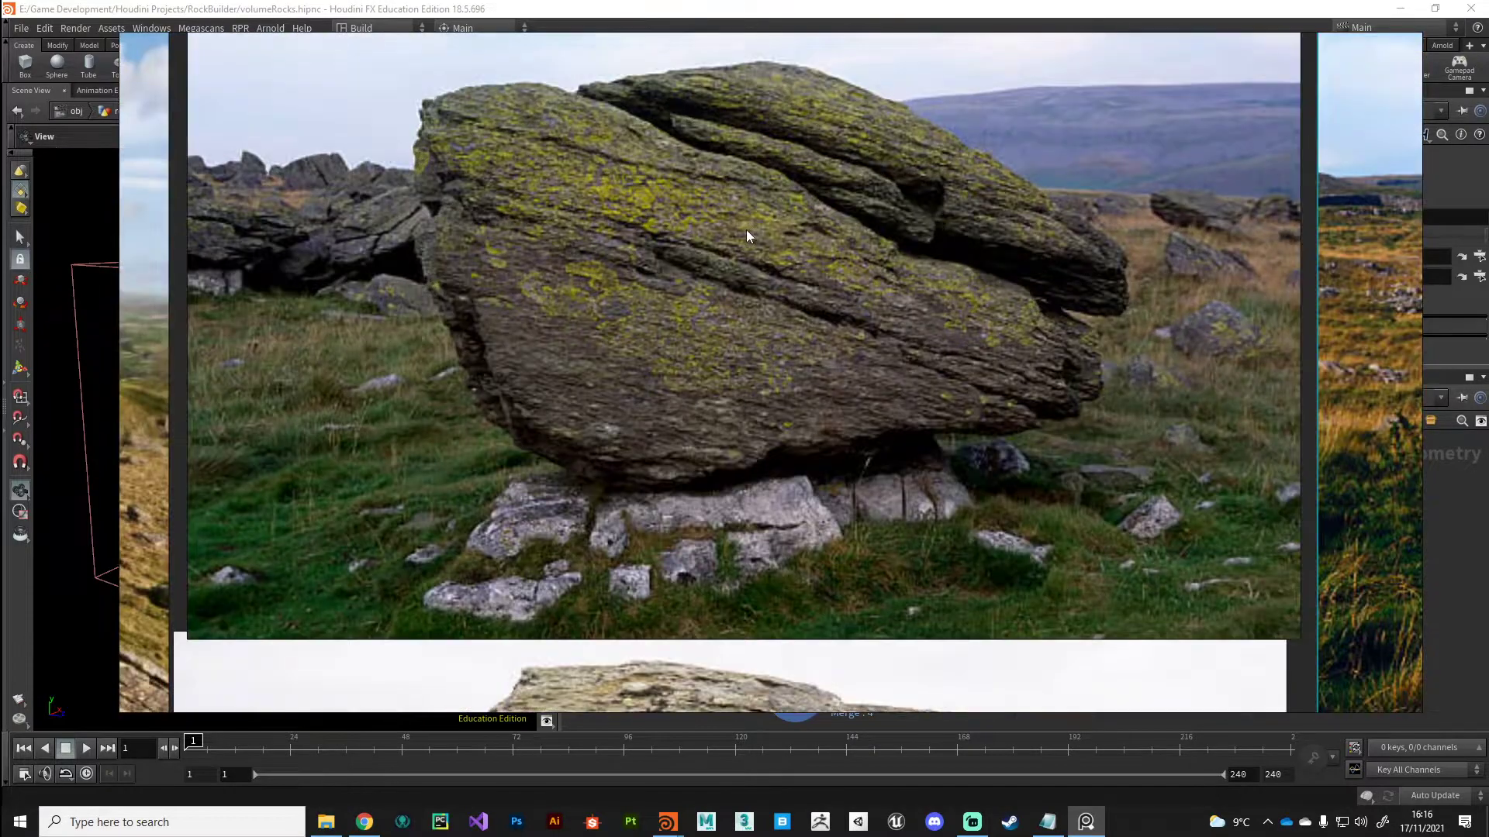
scroll(924, 220, "down", 3)
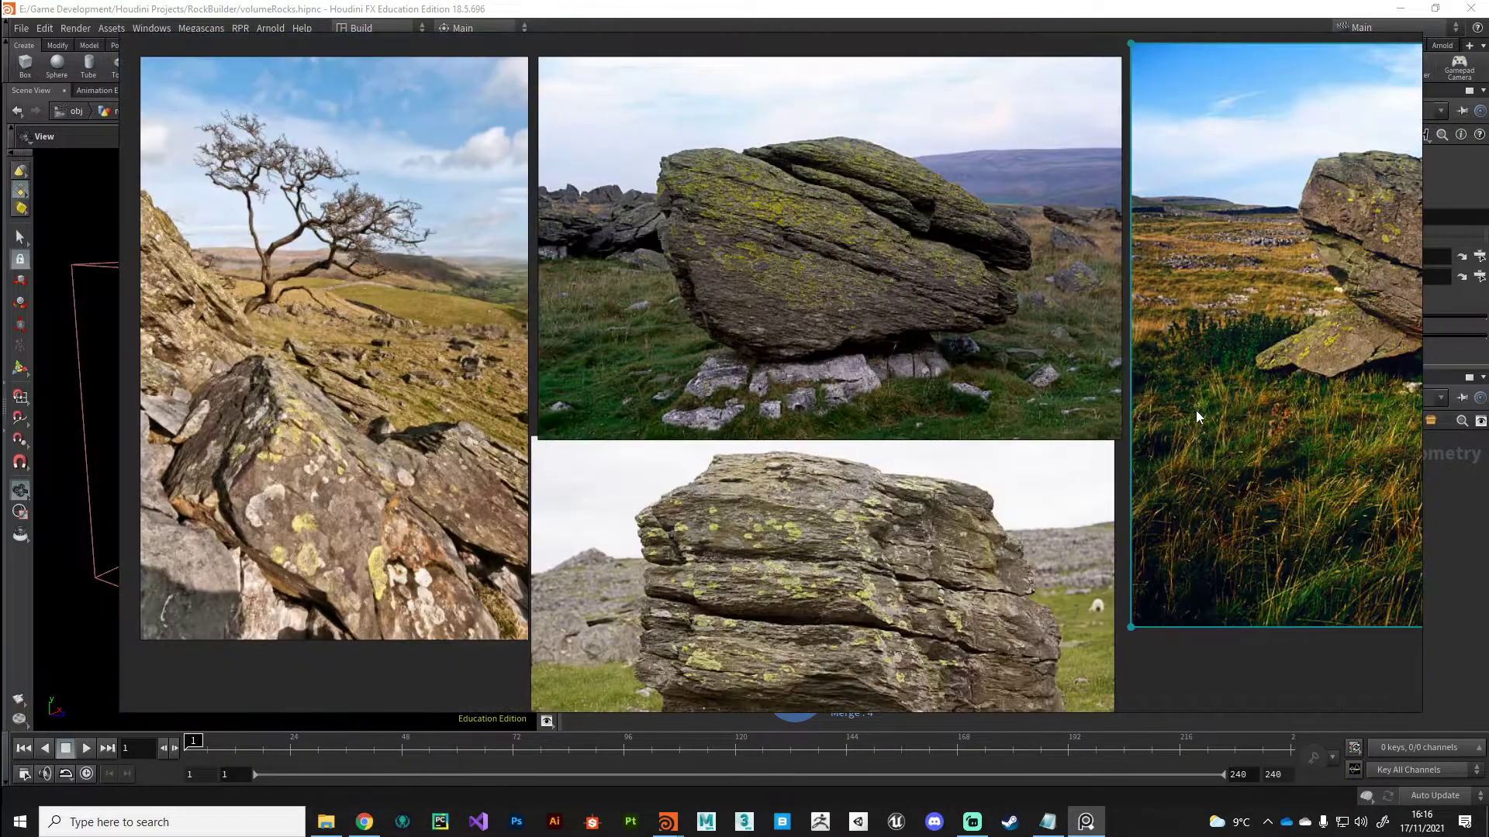
right_click_drag(378, 344, 1488, 659)
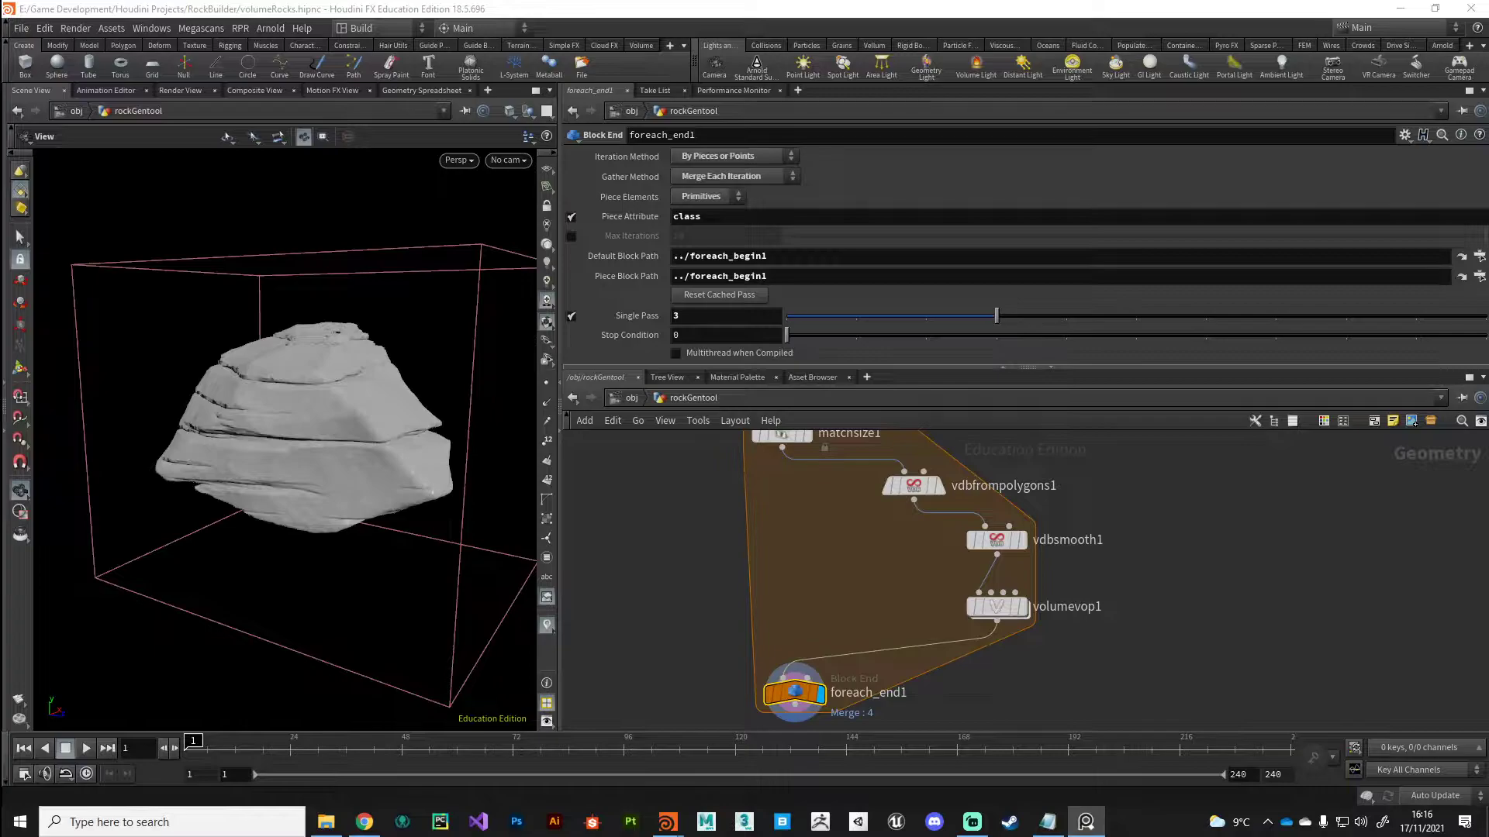
- Open the volumevop1 network and space the output node and the final add node farther from the noise chains
left_click_drag(465, 560, 242, 538)
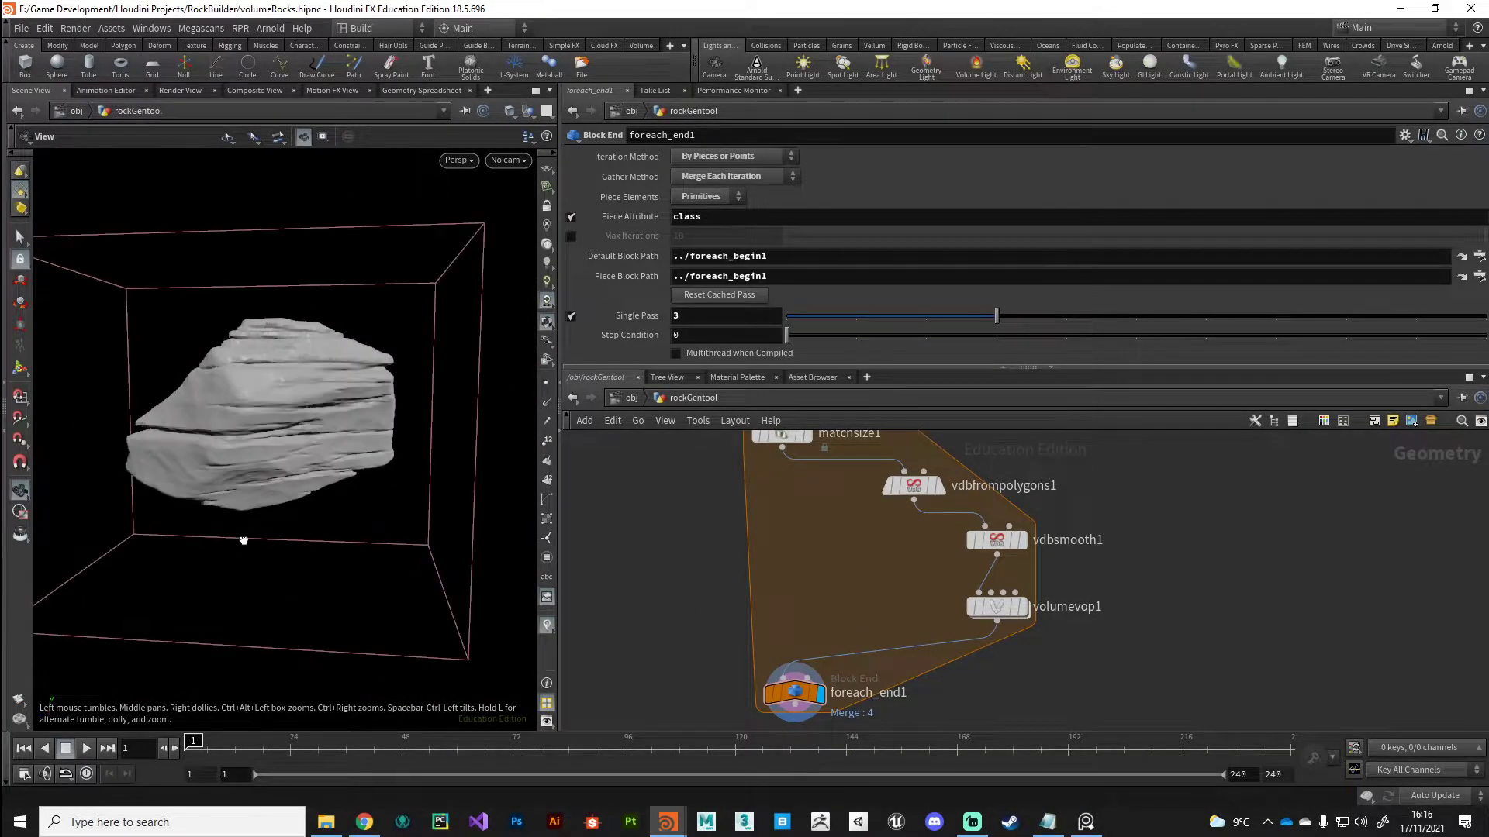
double_click(998, 609)
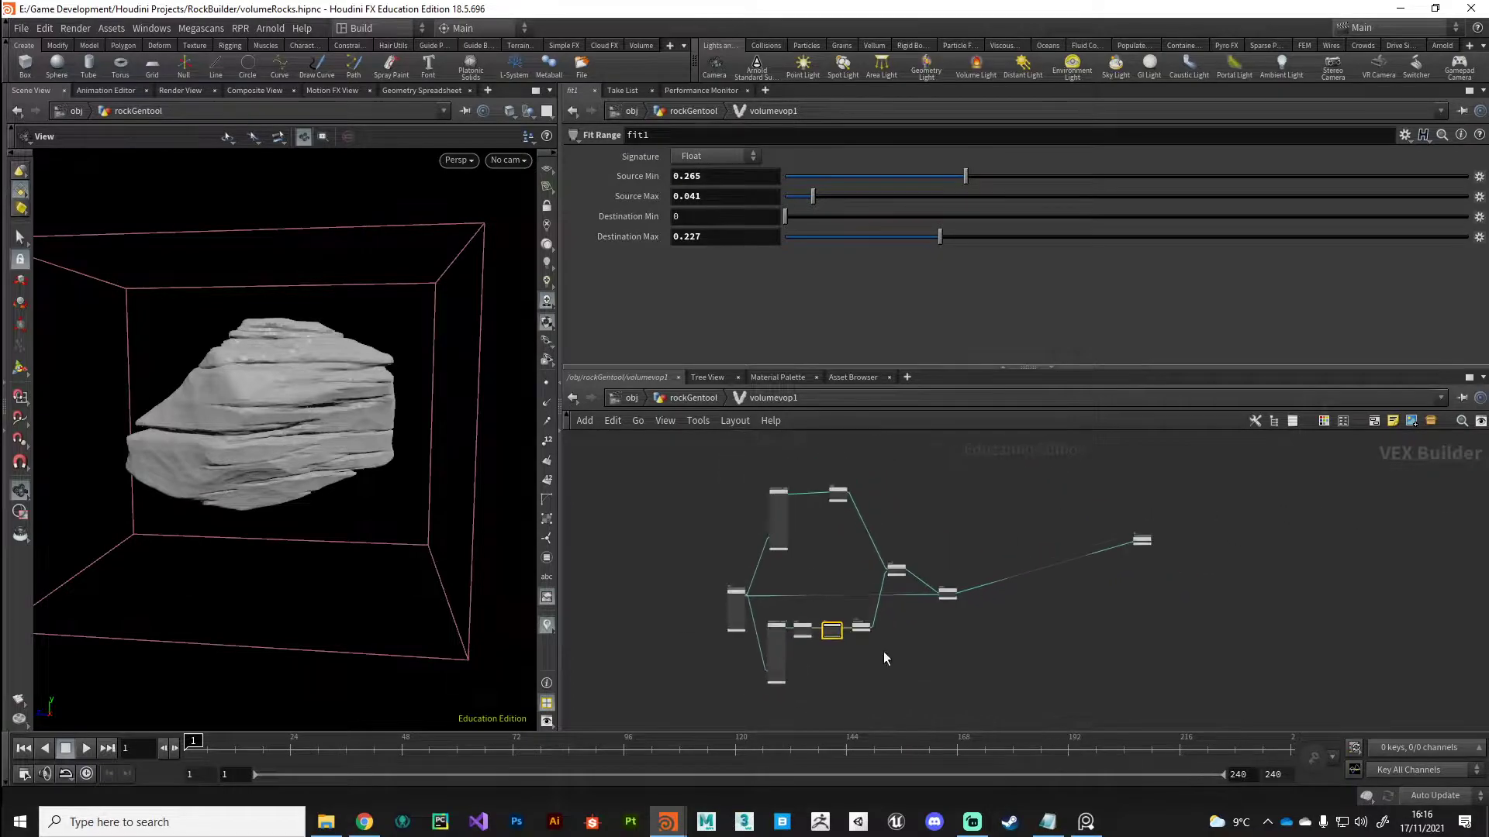
middle_click_drag(1009, 654, 863, 594)
scroll(980, 606, "up", 2)
scroll(936, 655, "up", 1)
scroll(905, 661, "down", 1)
left_click_drag(891, 546, 1056, 546)
left_click_drag(1173, 472, 1301, 545)
left_click_drag(1055, 542, 1128, 540)
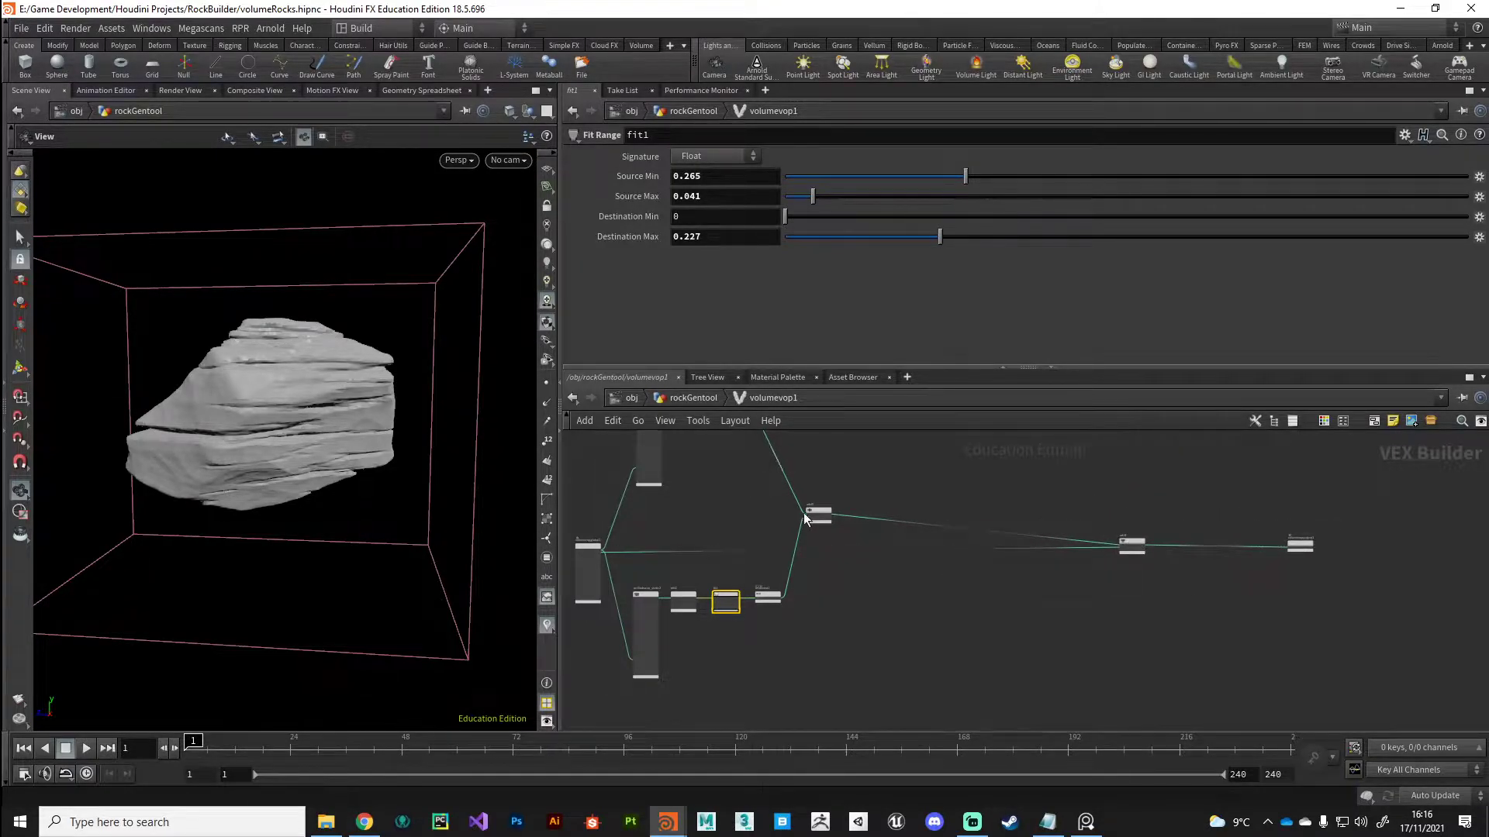
left_click_drag(816, 513, 791, 511)
scroll(816, 603, "down", 2)
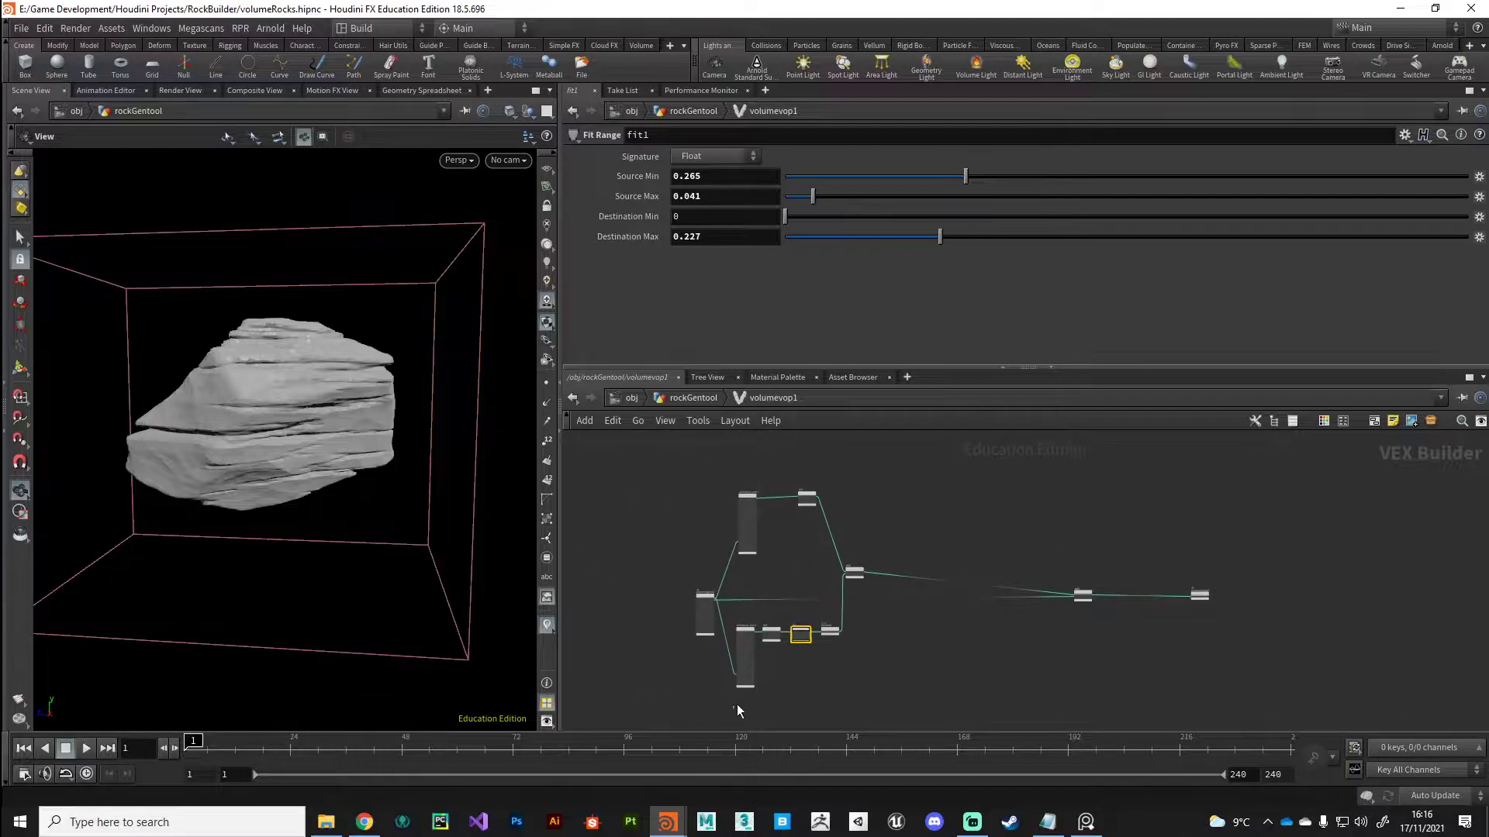
- Duplicate the four-node chain of unifiednoise_static2, efit2, fit1 and mulconst1 and place the copy below the original
left_click_drag(734, 708, 854, 478)
left_click(707, 491)
left_click_drag(694, 467, 874, 559)
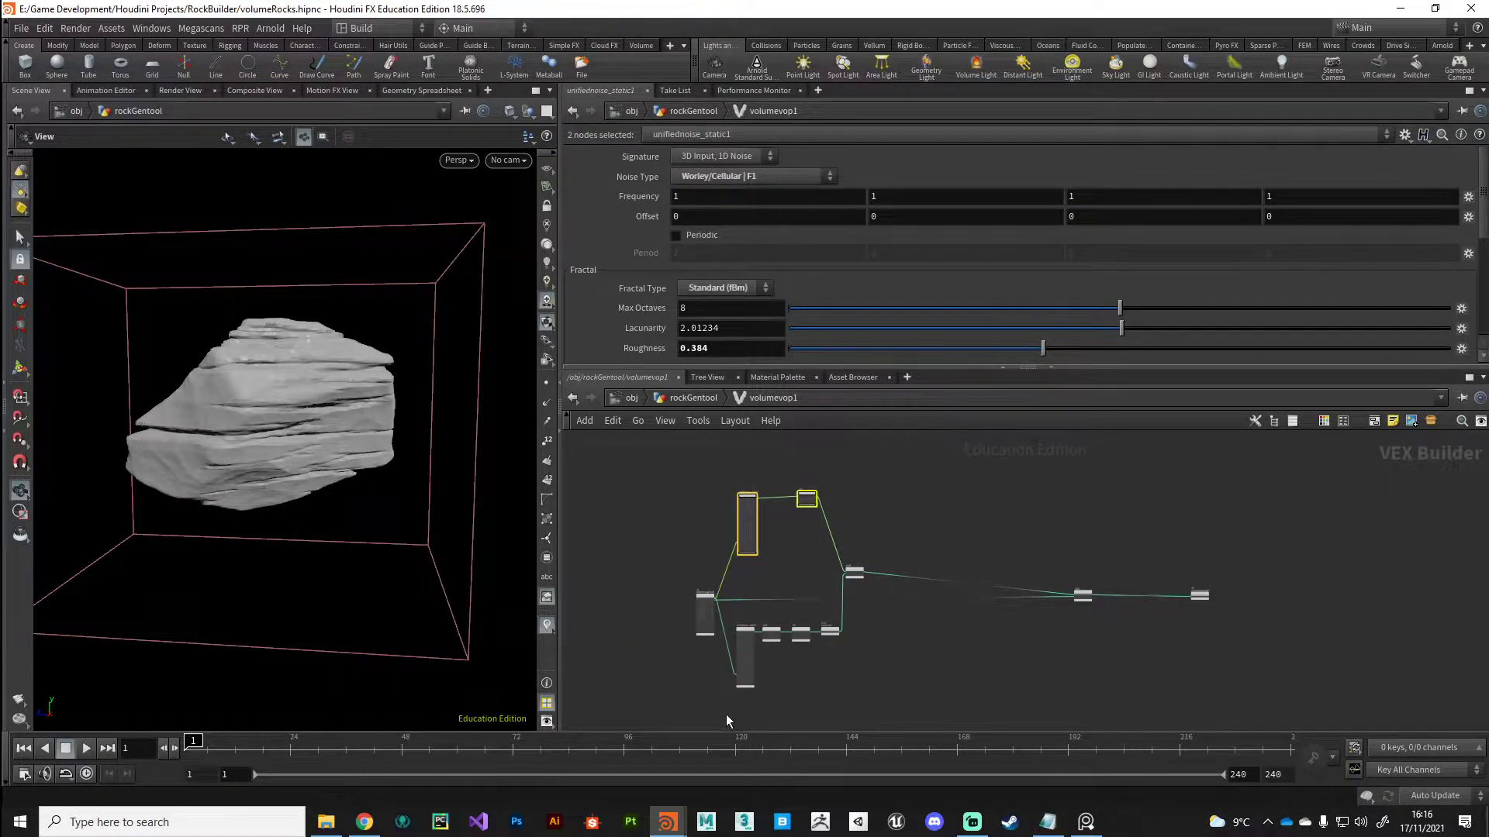
left_click_drag(726, 720, 853, 625)
middle_click_drag(886, 710, 913, 611)
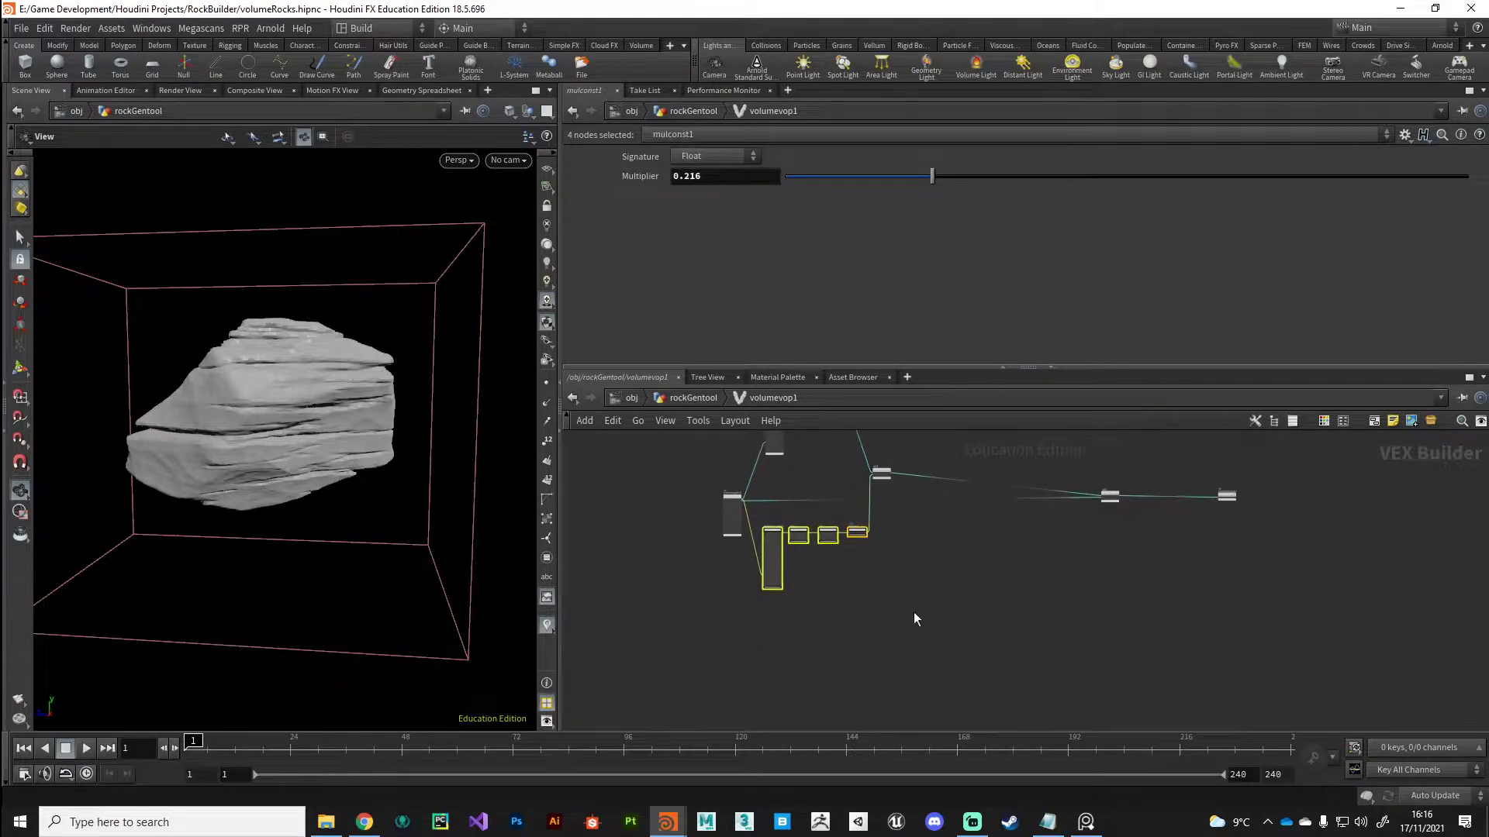
left_click(848, 630)
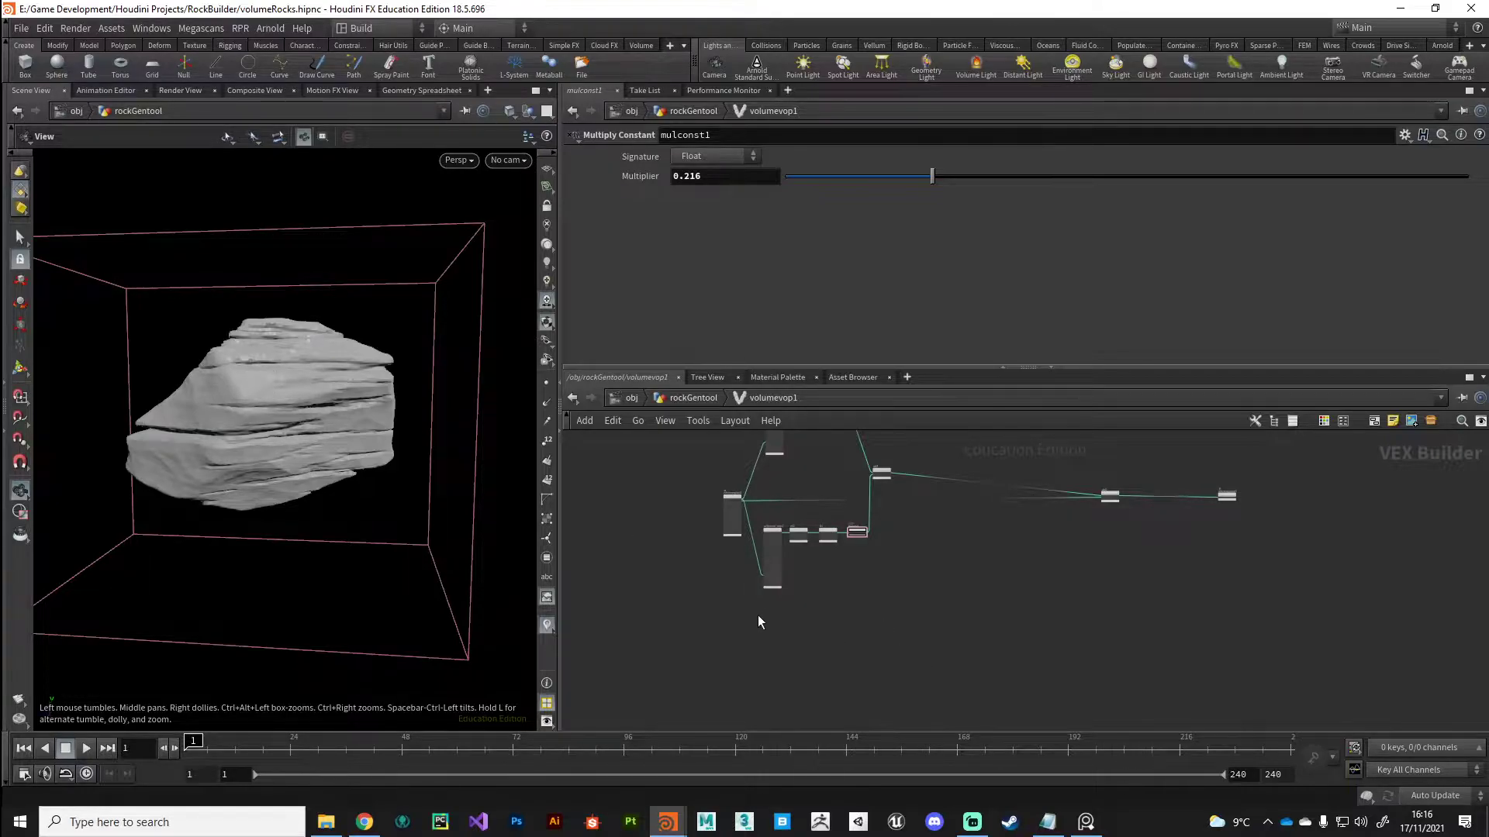
left_click_drag(778, 618, 876, 535)
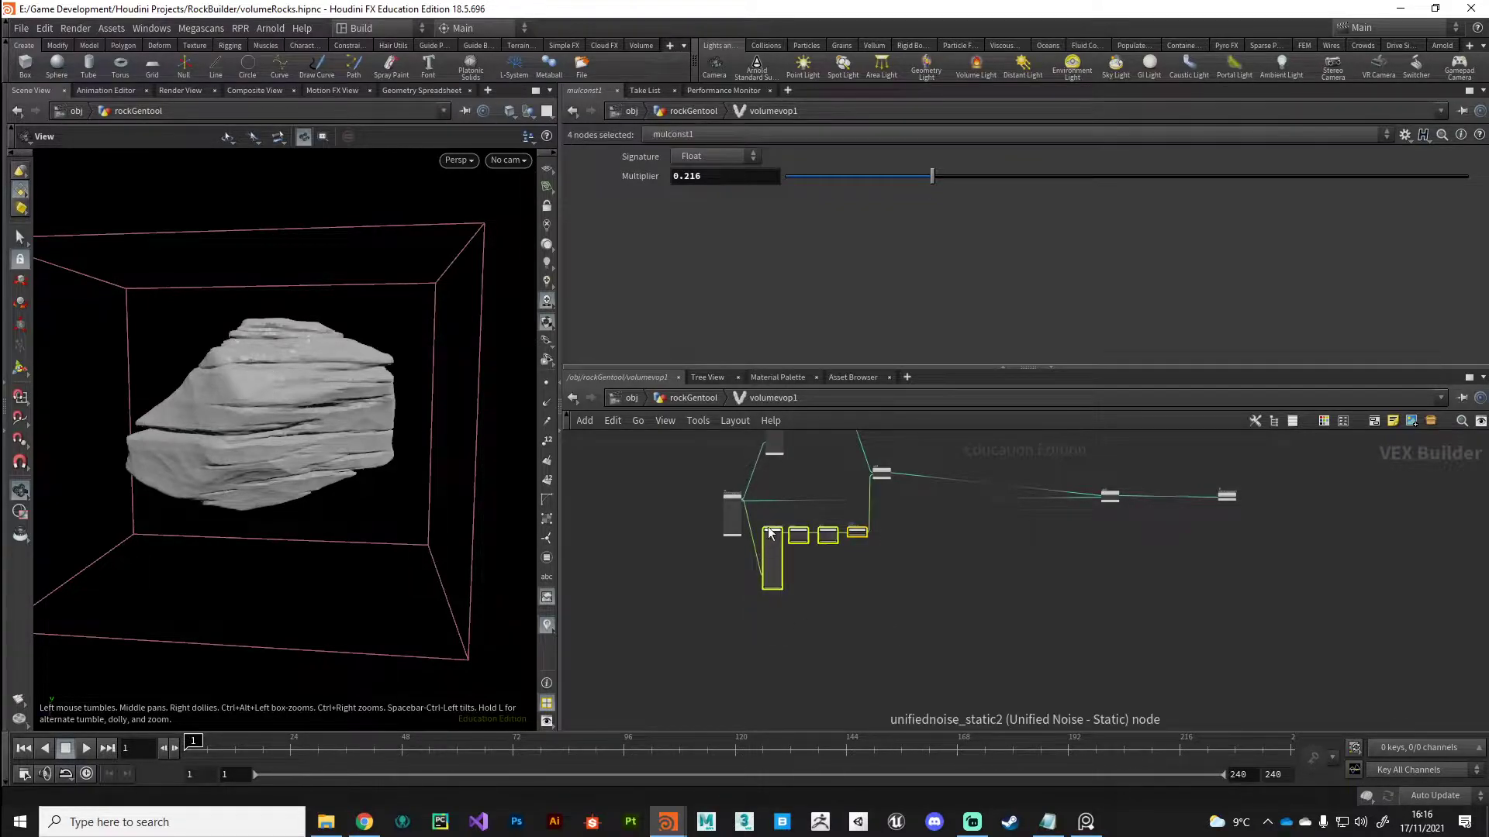
left_click(769, 663)
left_click_drag(760, 629, 883, 525)
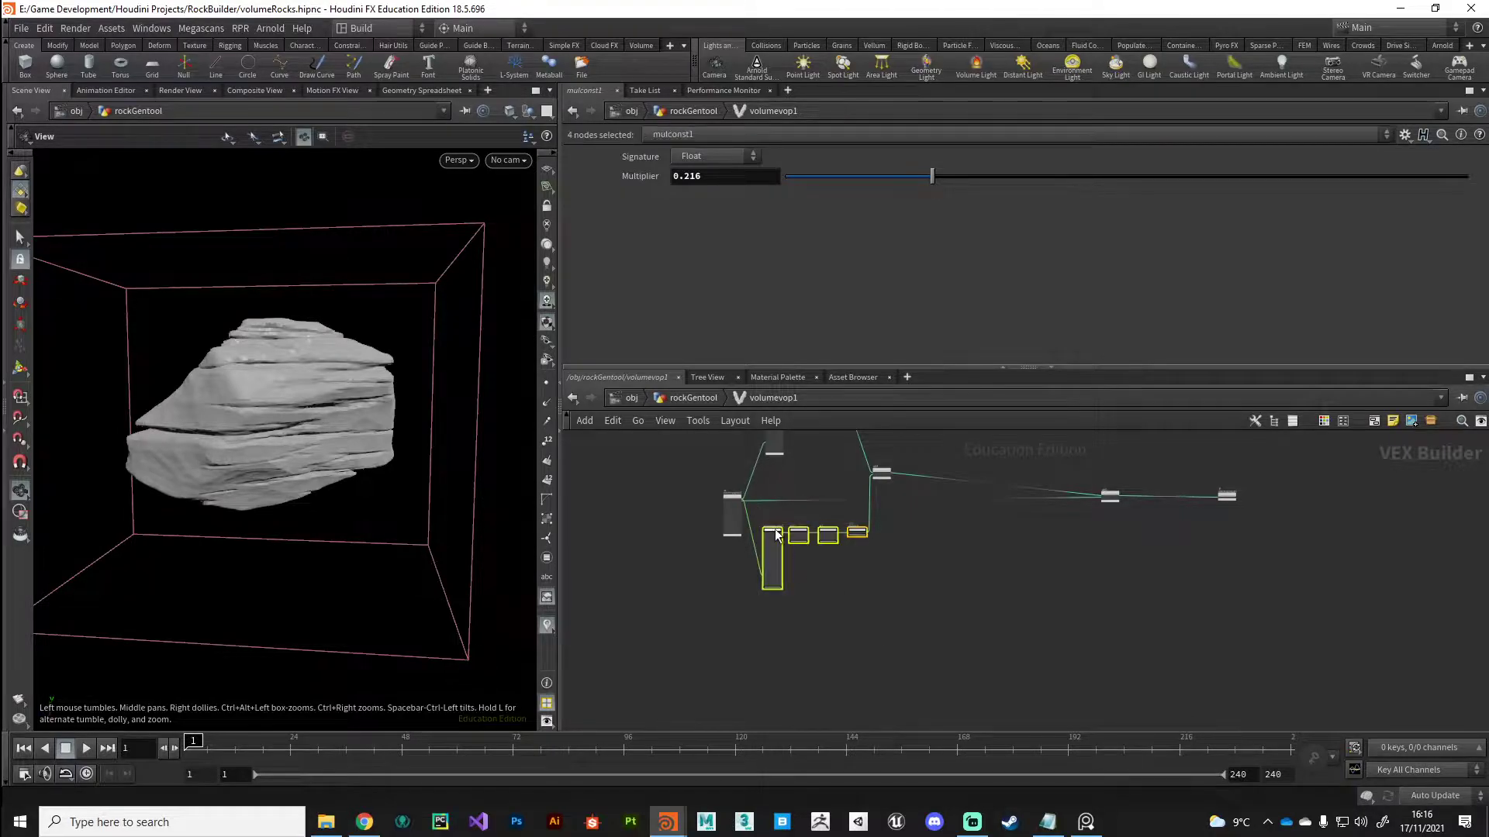
left_click_drag(771, 532, 768, 616, "alt")
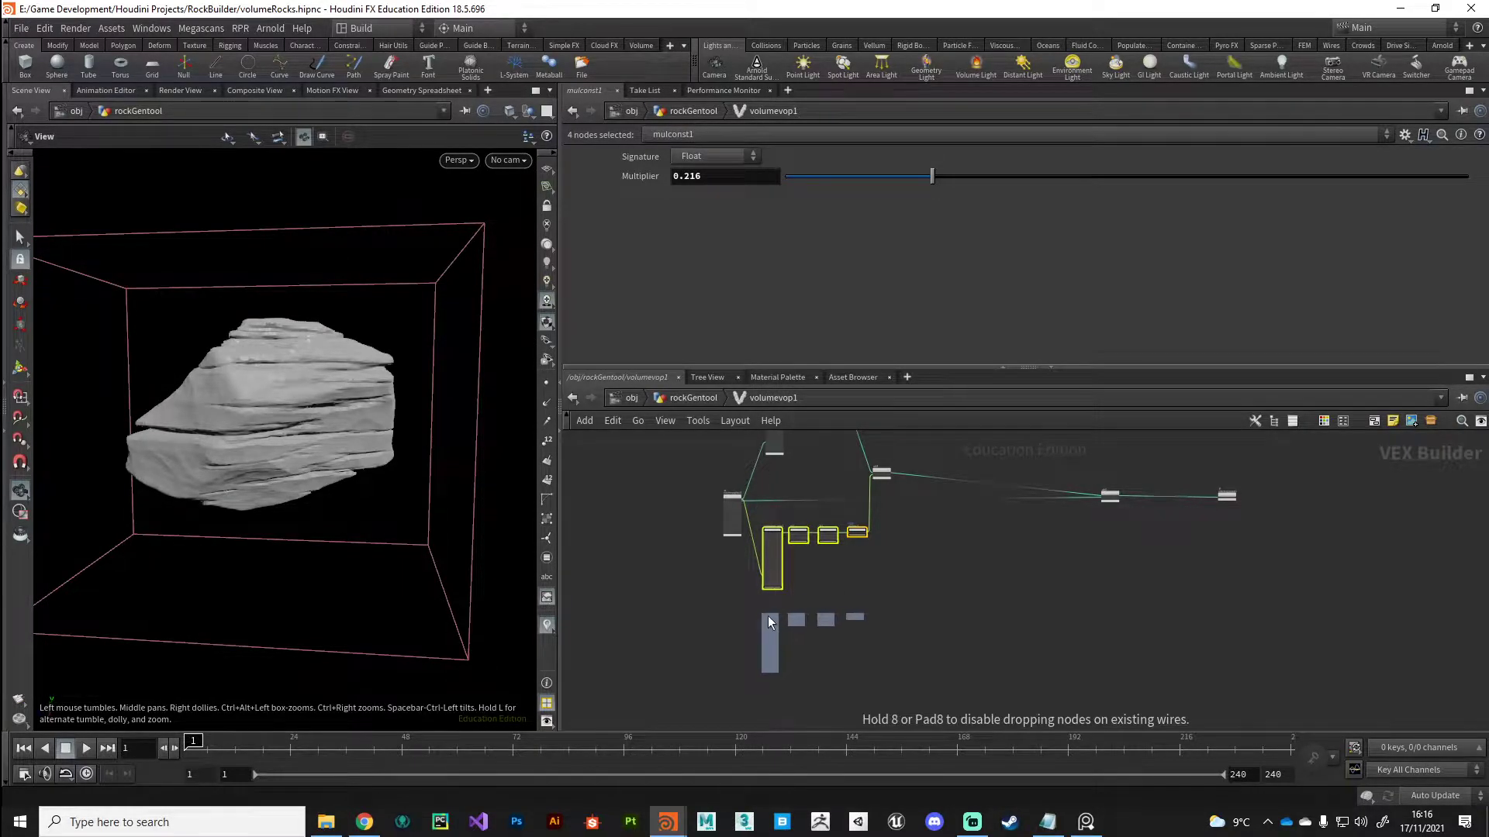
left_click_drag(859, 699, 858, 696, "alt")
left_click(903, 668)
- Cut the two wires feeding the final add node from the first add node and from volumevopglobal1
scroll(892, 659, "up", 6)
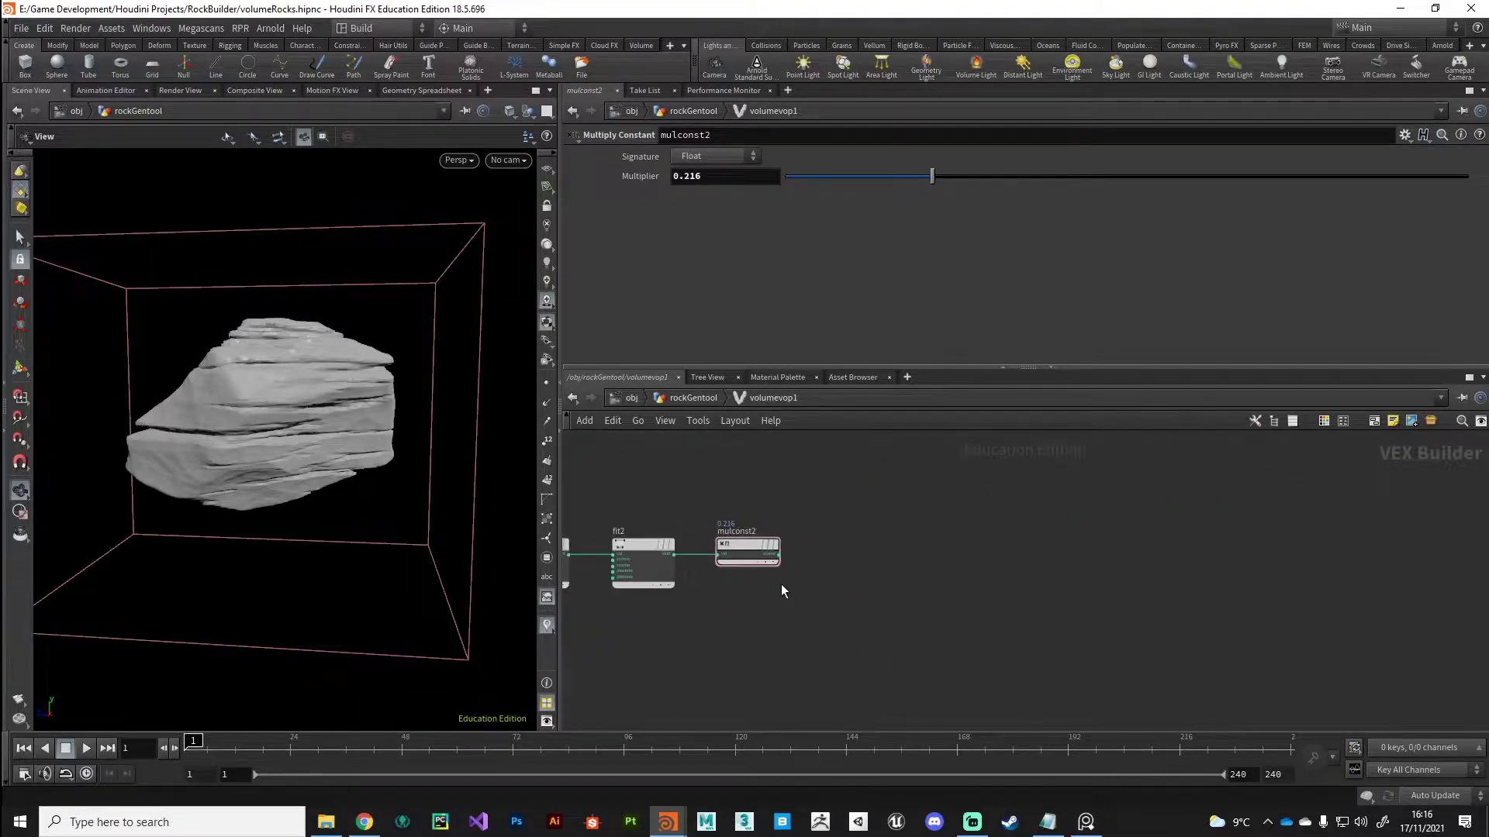
scroll(813, 596, "down", 5)
middle_click_drag(985, 552, 784, 639)
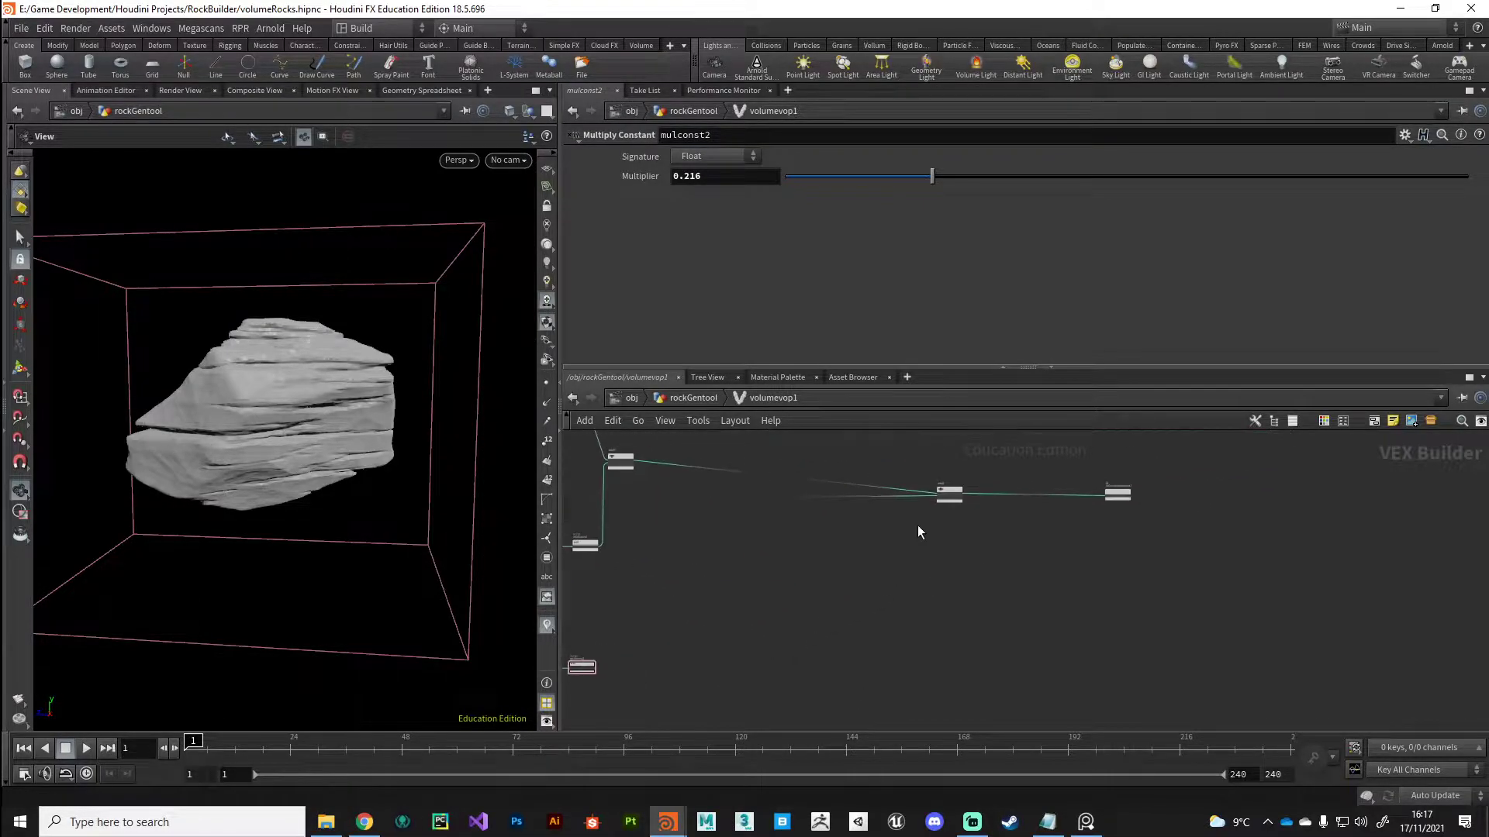
scroll(918, 526, "up", 4)
middle_click_drag(918, 526, 1047, 608)
scroll(1047, 607, "down", 4)
scroll(997, 499, "down", 3)
middle_click_drag(771, 685, 767, 728)
scroll(934, 543, "up", 3)
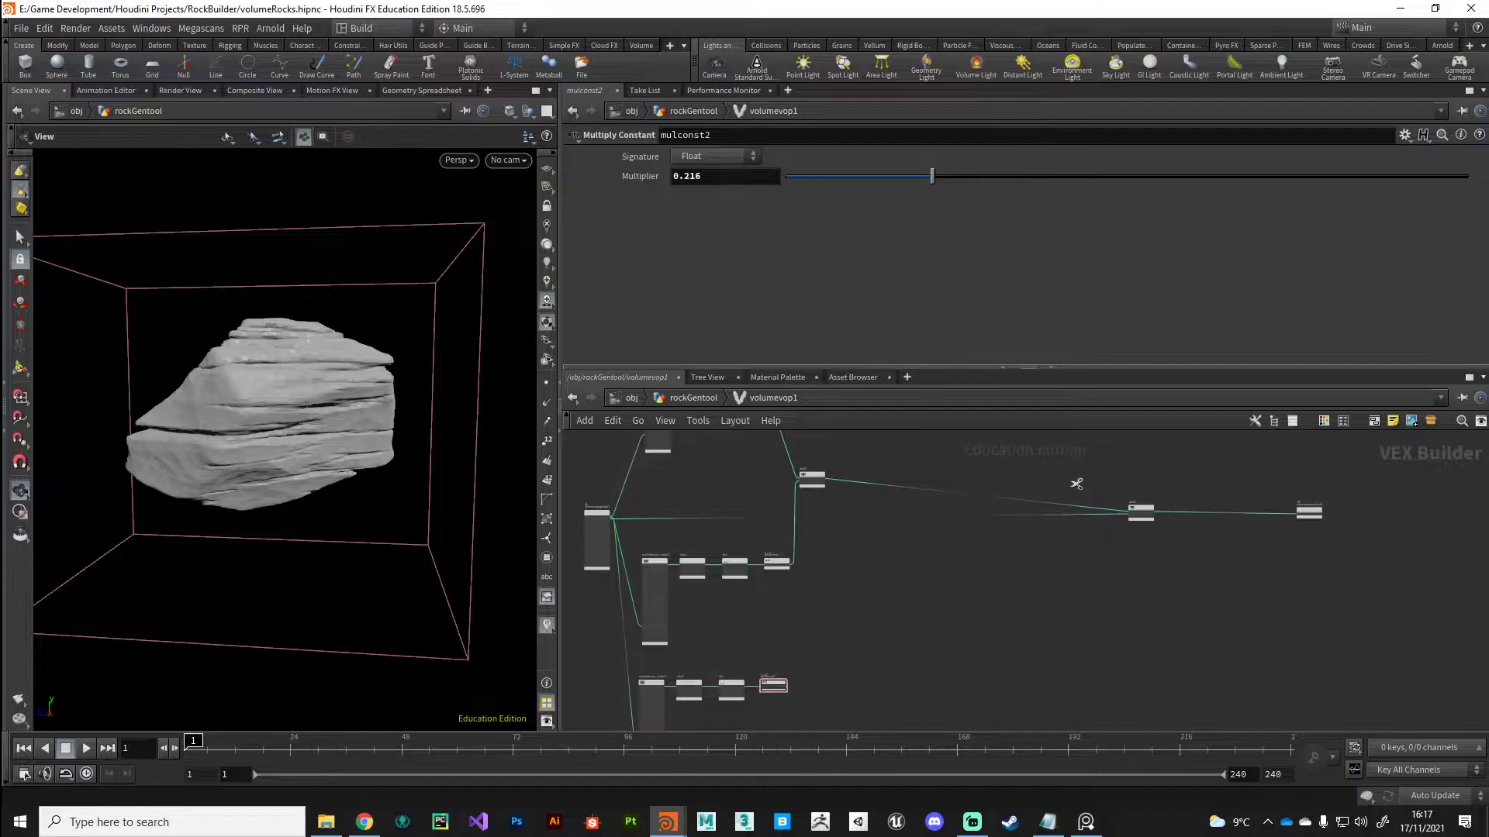
key("y")
left_click_drag(1077, 498, 1080, 544)
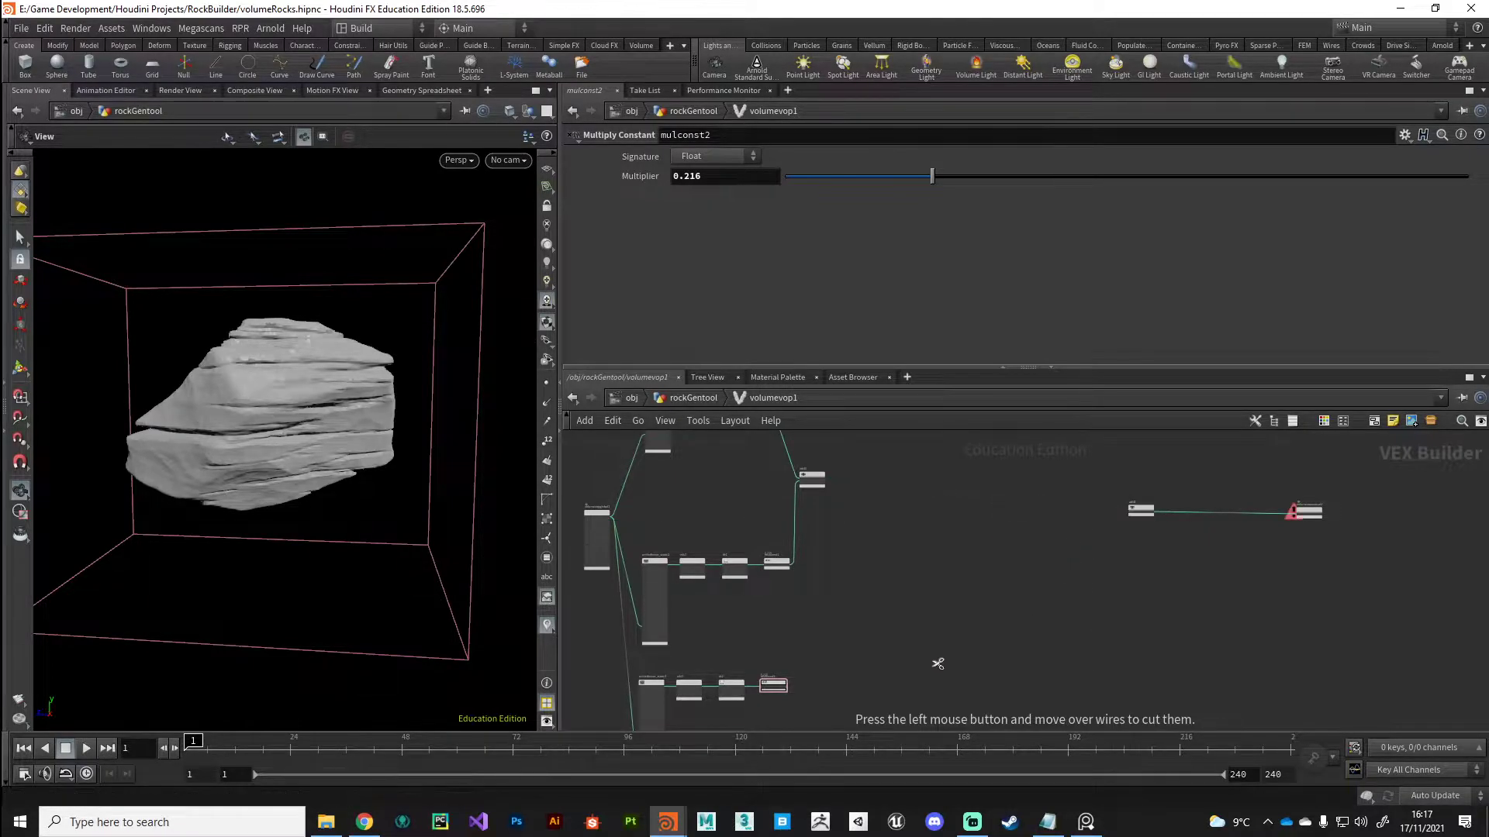
- Wire the density output of volumevopglobal1 directly into the final add node
scroll(937, 663, "up", 2)
scroll(674, 556, "down", 1)
middle_click_drag(674, 555, 977, 628)
scroll(826, 517, "up", 5)
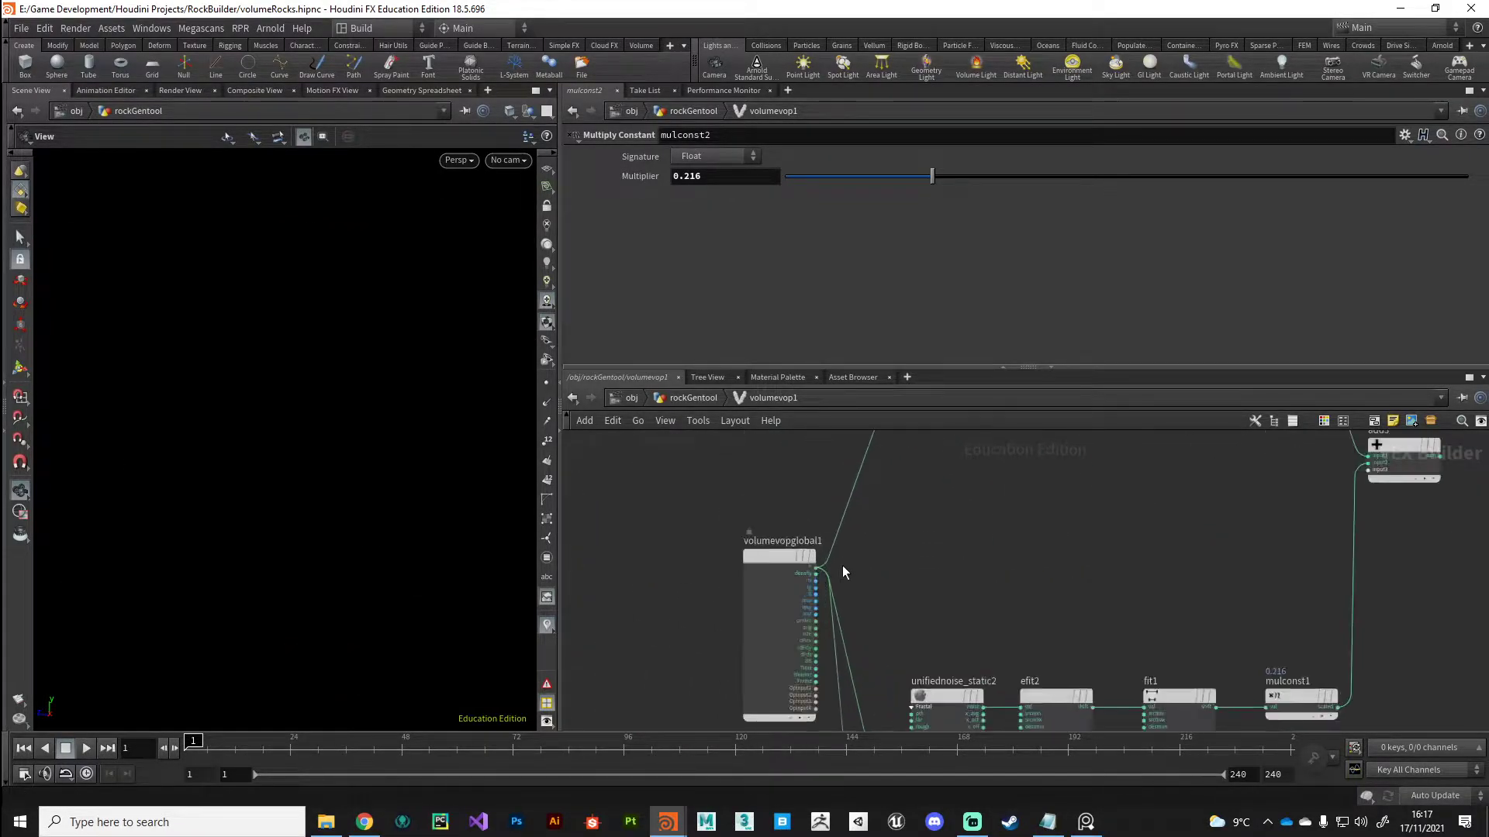
left_click(815, 574)
middle_click_drag(1173, 598, 685, 614)
scroll(685, 616, "down", 1)
middle_click_drag(1073, 622, 650, 603)
left_click(1197, 562)
scroll(975, 665, "down", 3)
middle_click_drag(976, 665, 1095, 506)
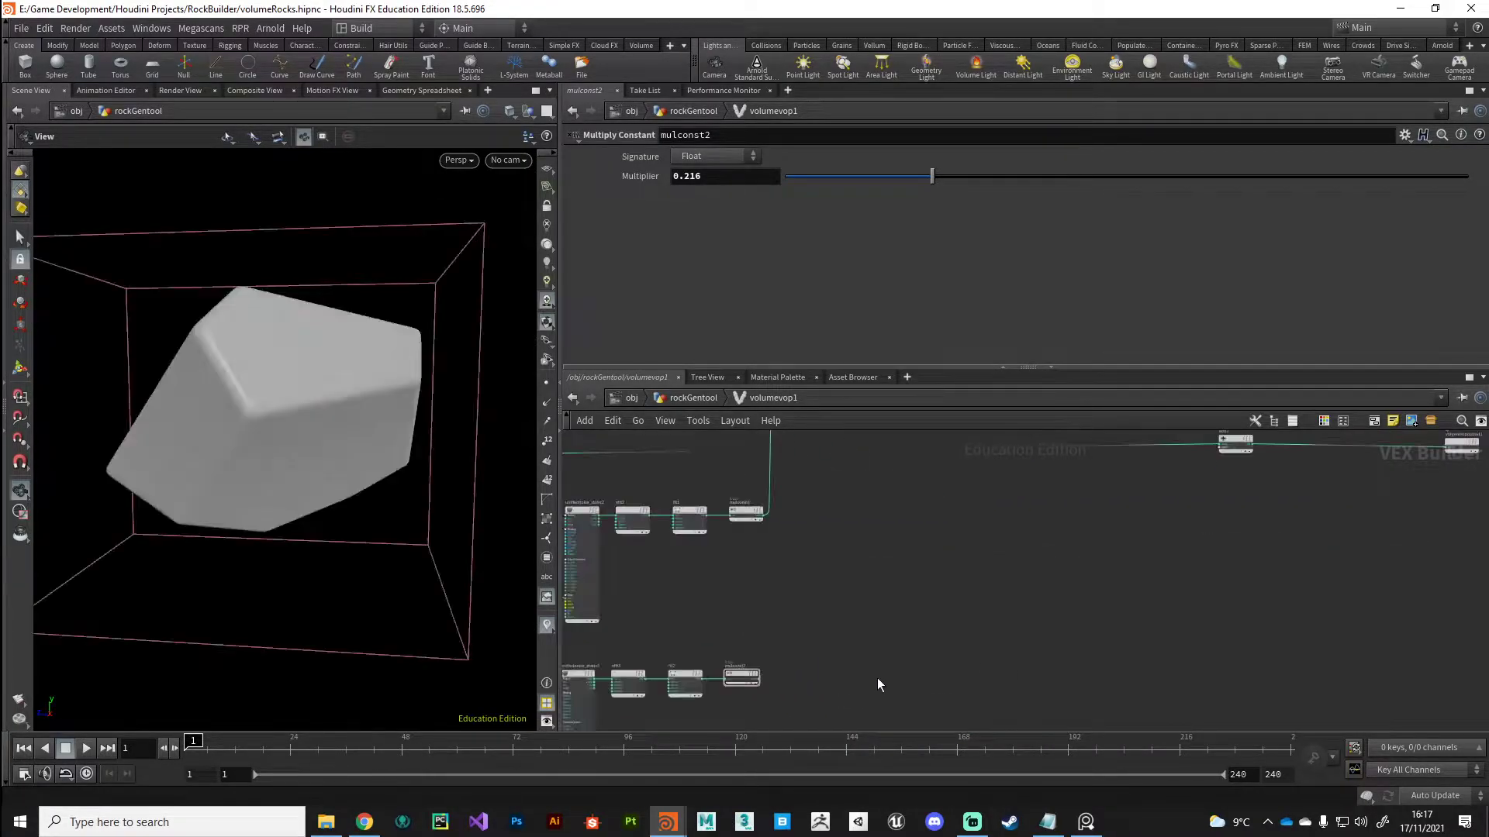
scroll(965, 606, "up", 3)
left_click(915, 597)
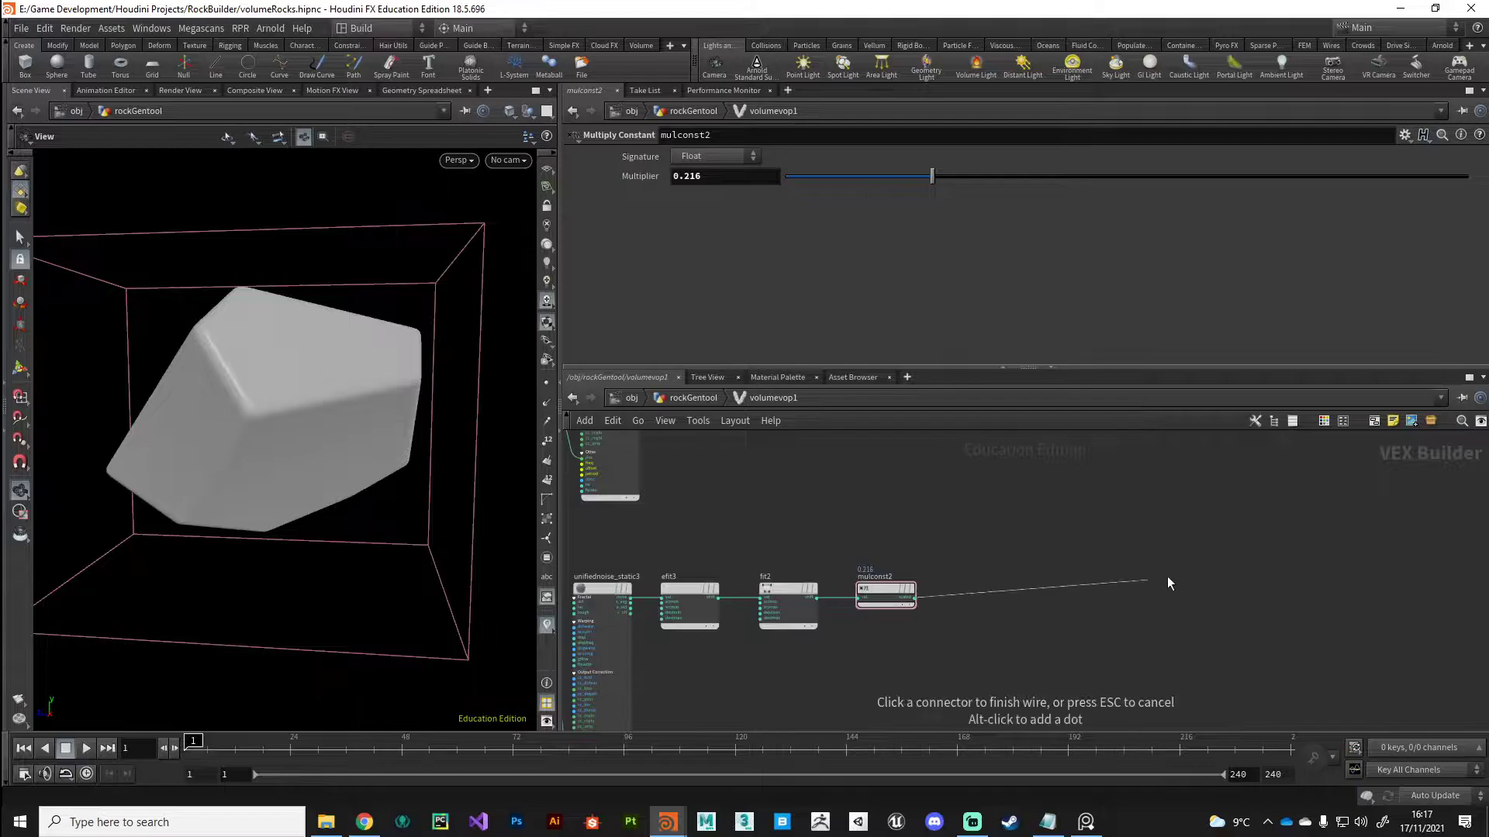
scroll(1039, 614, "down", 2)
scroll(1073, 587, "down", 1)
scroll(1096, 565, "up", 2)
left_click(1097, 565)
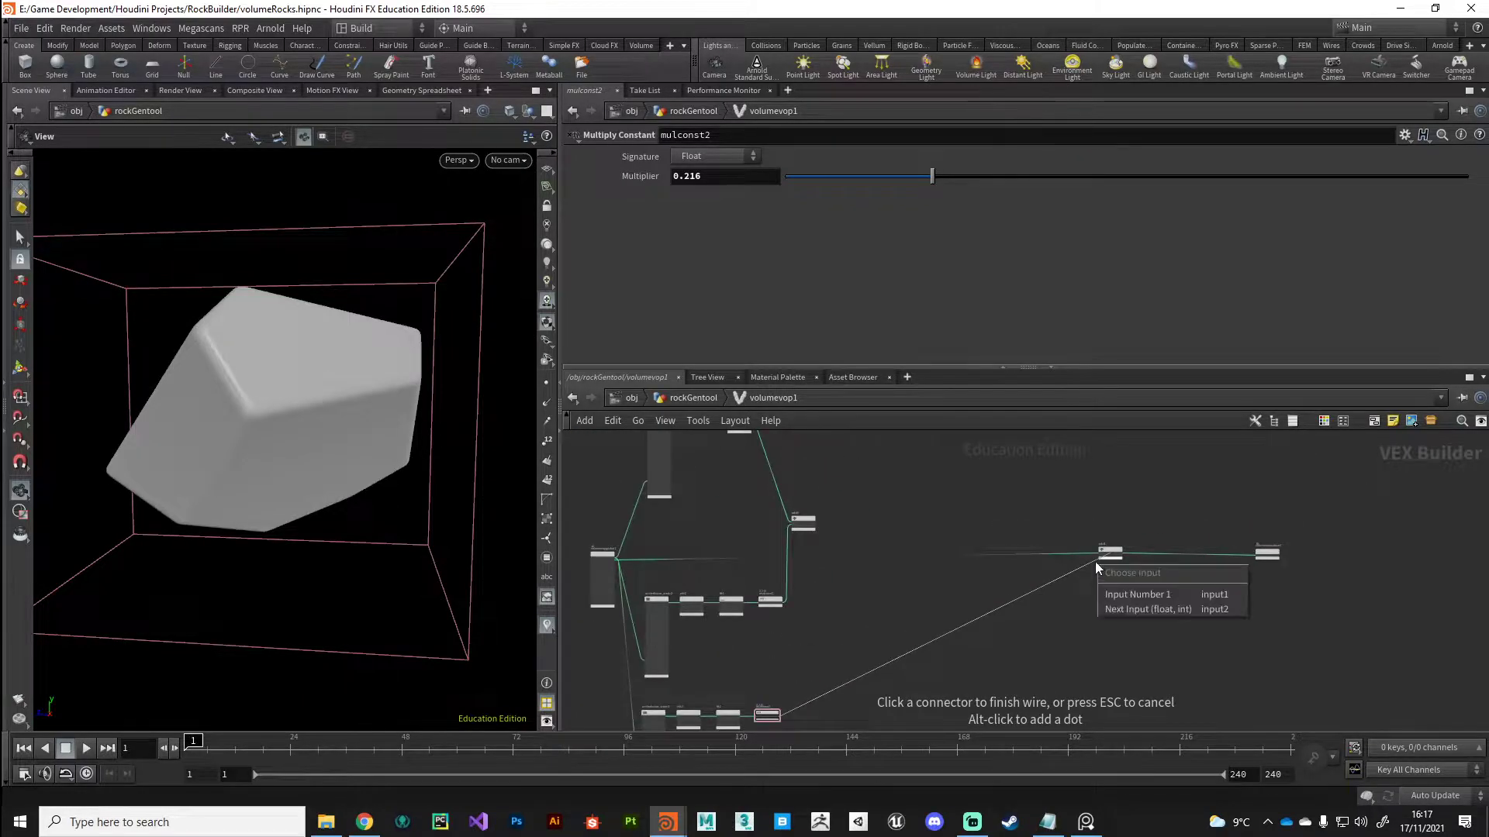
key("Escape")
scroll(905, 659, "up", 3)
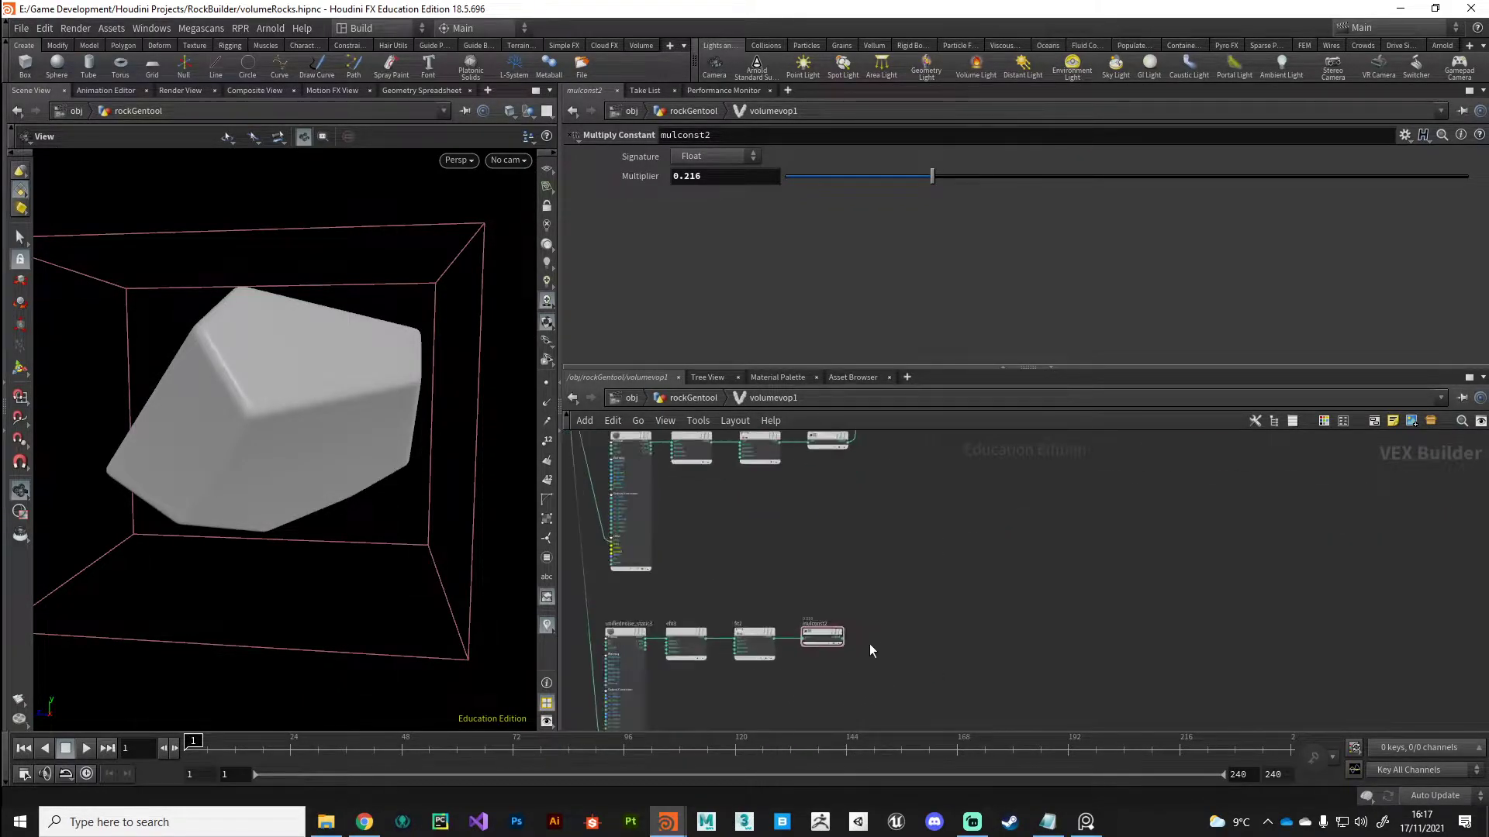
- Wire the output of mulconst2 into the final add node
left_click(843, 639)
middle_click_drag(1280, 496, 919, 668)
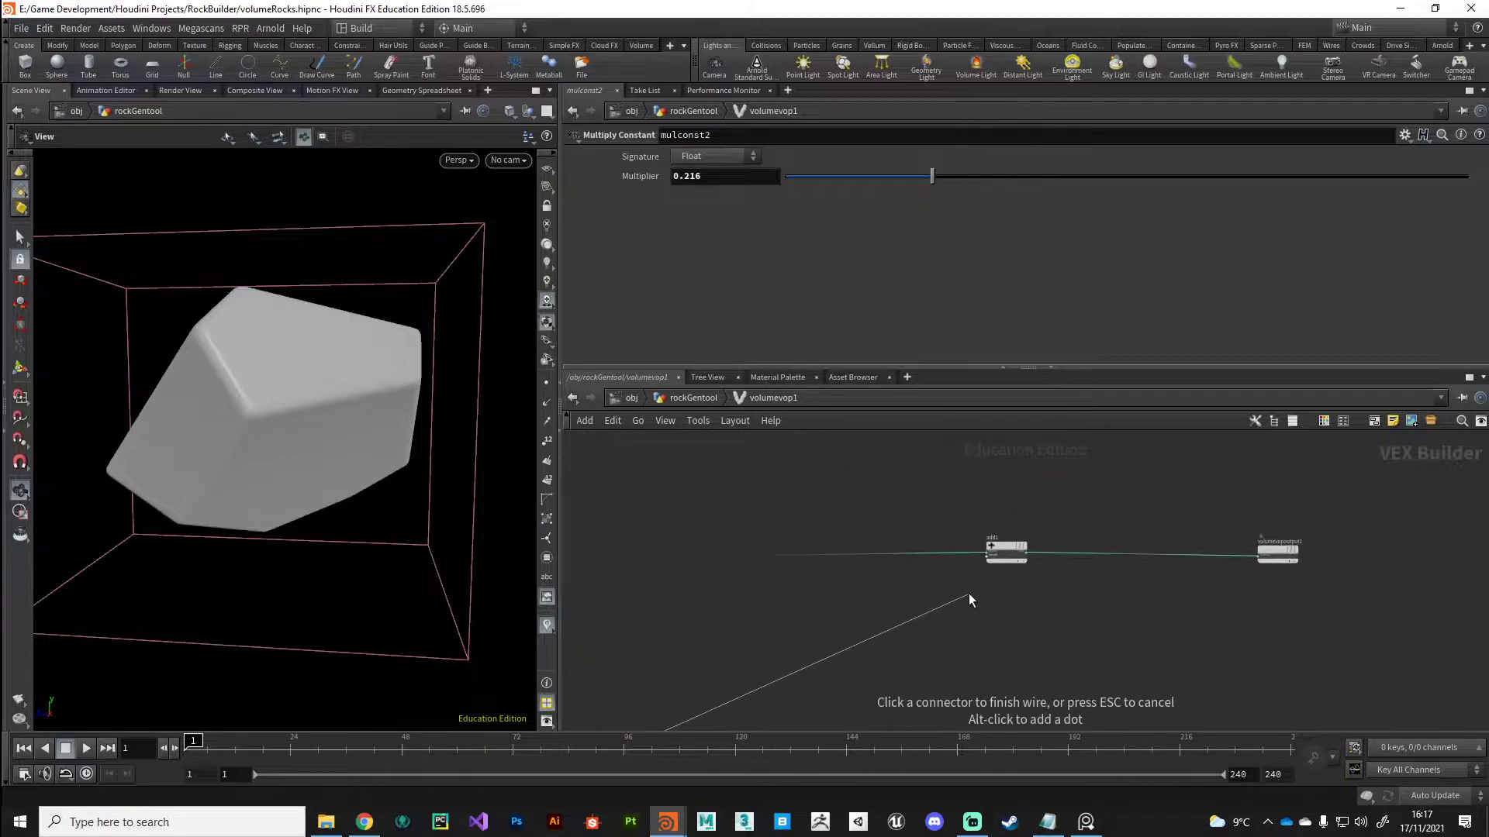
scroll(969, 596, "up", 1)
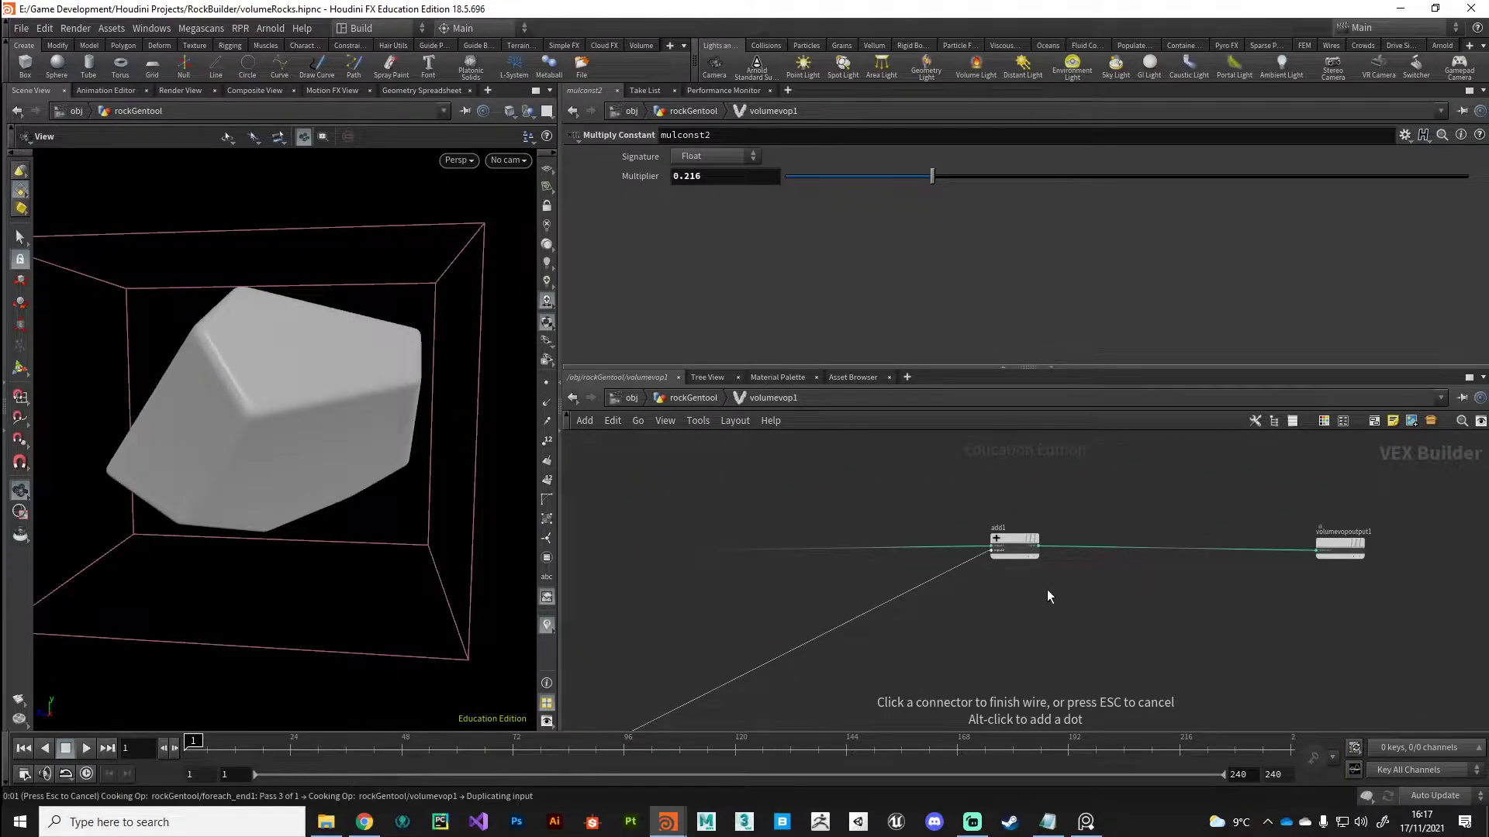
left_click(992, 548)
middle_click_drag(727, 664, 948, 543)
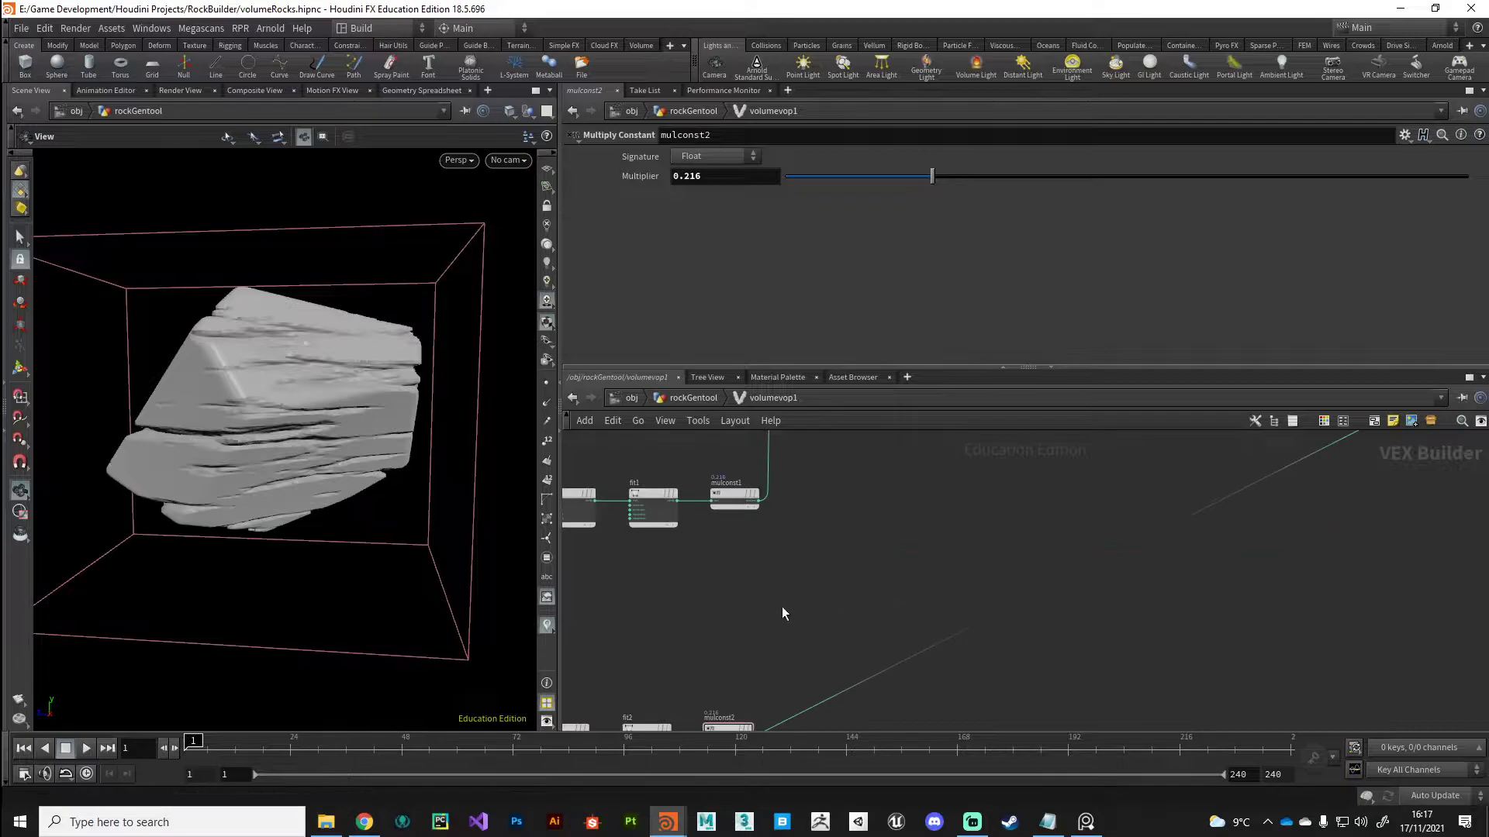
- Move unifiednoise_static3 slightly away from efit3 and set efit3's Destination Max to 0.063
middle_click_drag(706, 605, 1058, 460)
scroll(1031, 481, "down", 2)
left_click_drag(265, 470, 465, 559)
scroll(938, 554, "up", 2)
scroll(1087, 533, "up", 2)
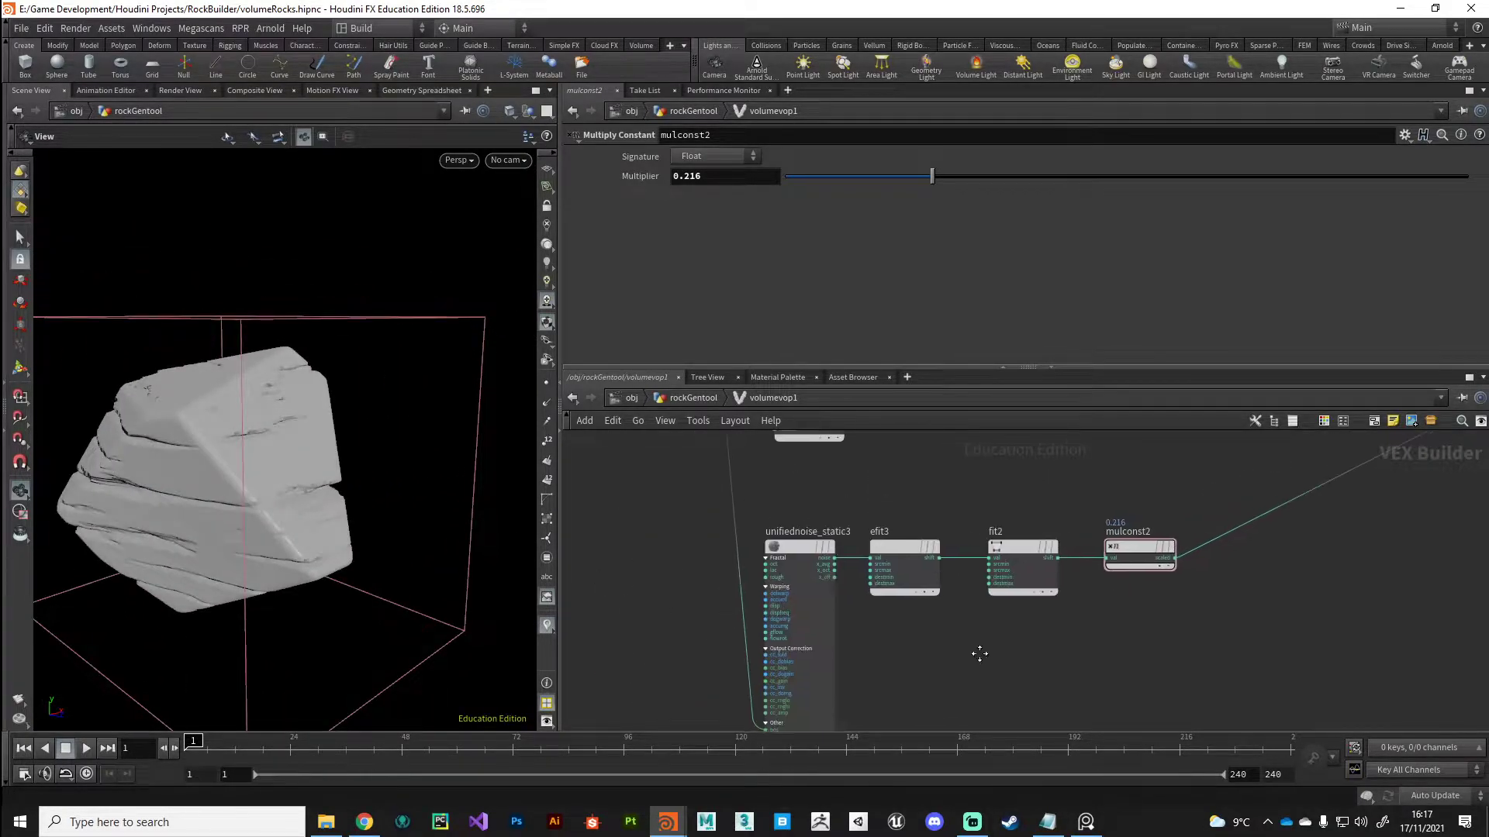
left_click_drag(799, 546, 780, 549)
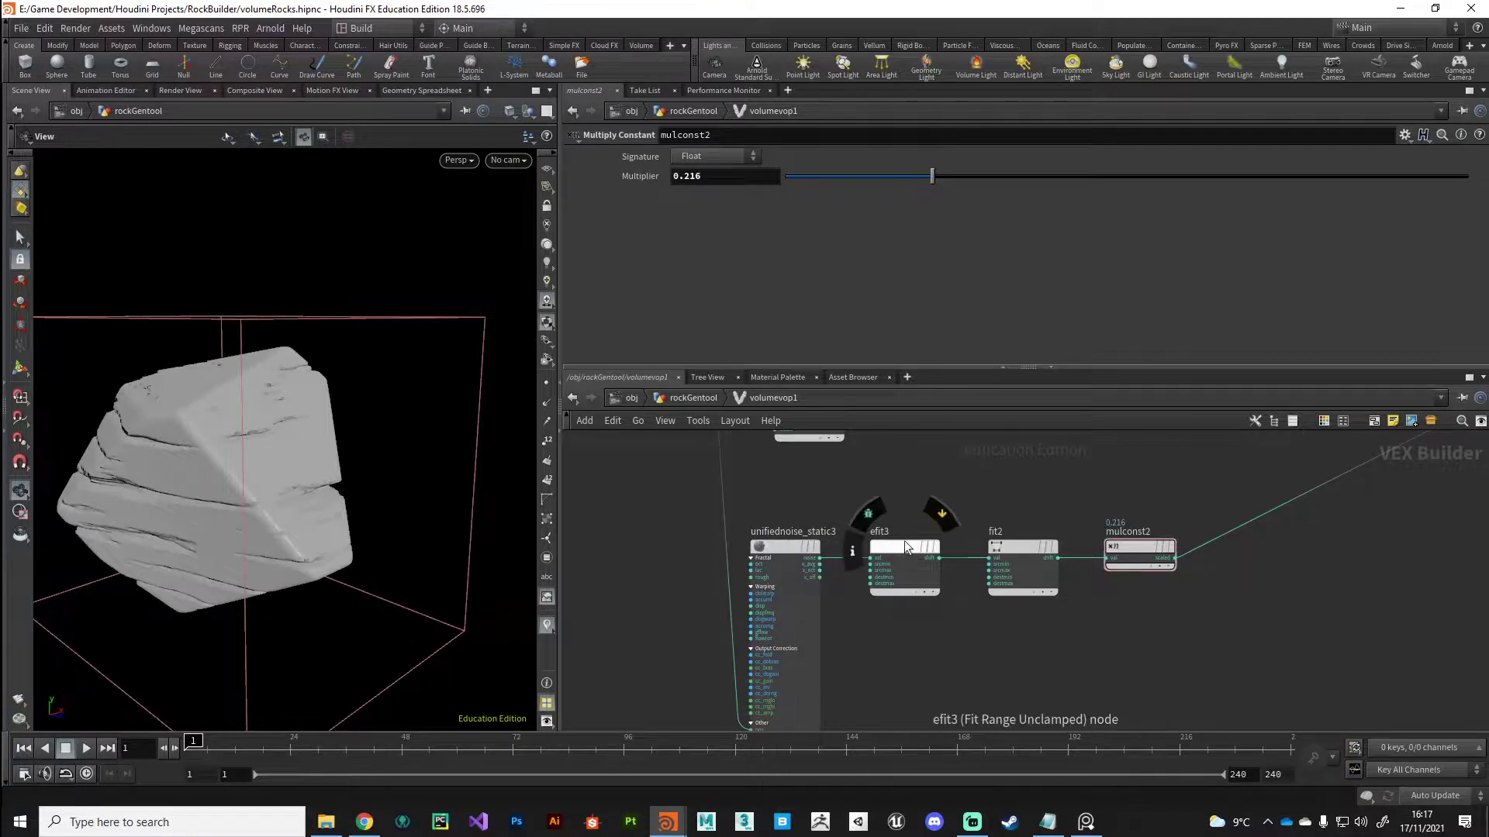
left_click_drag(171, 574, 273, 552)
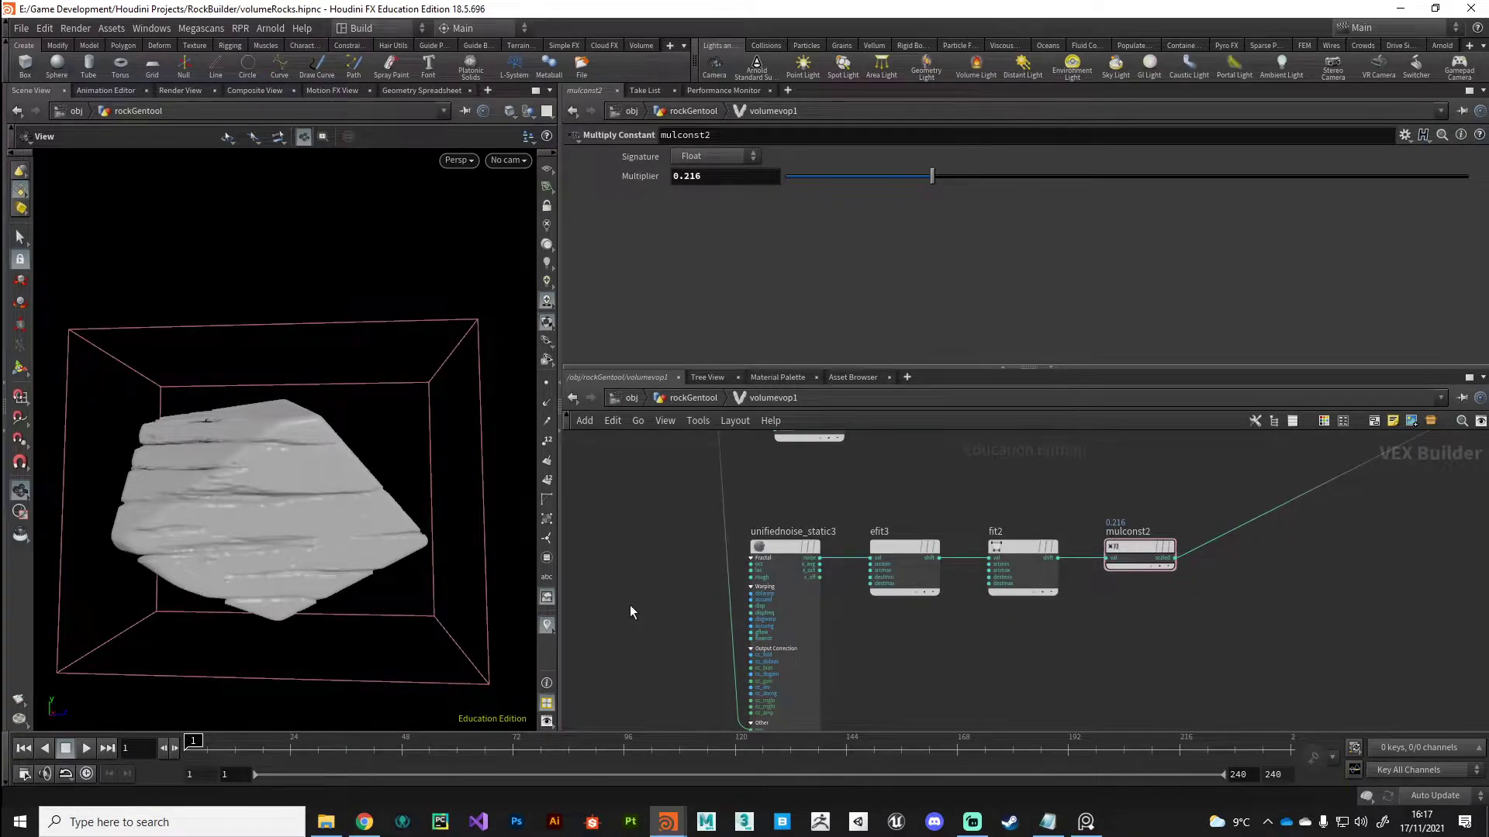
left_click(900, 544)
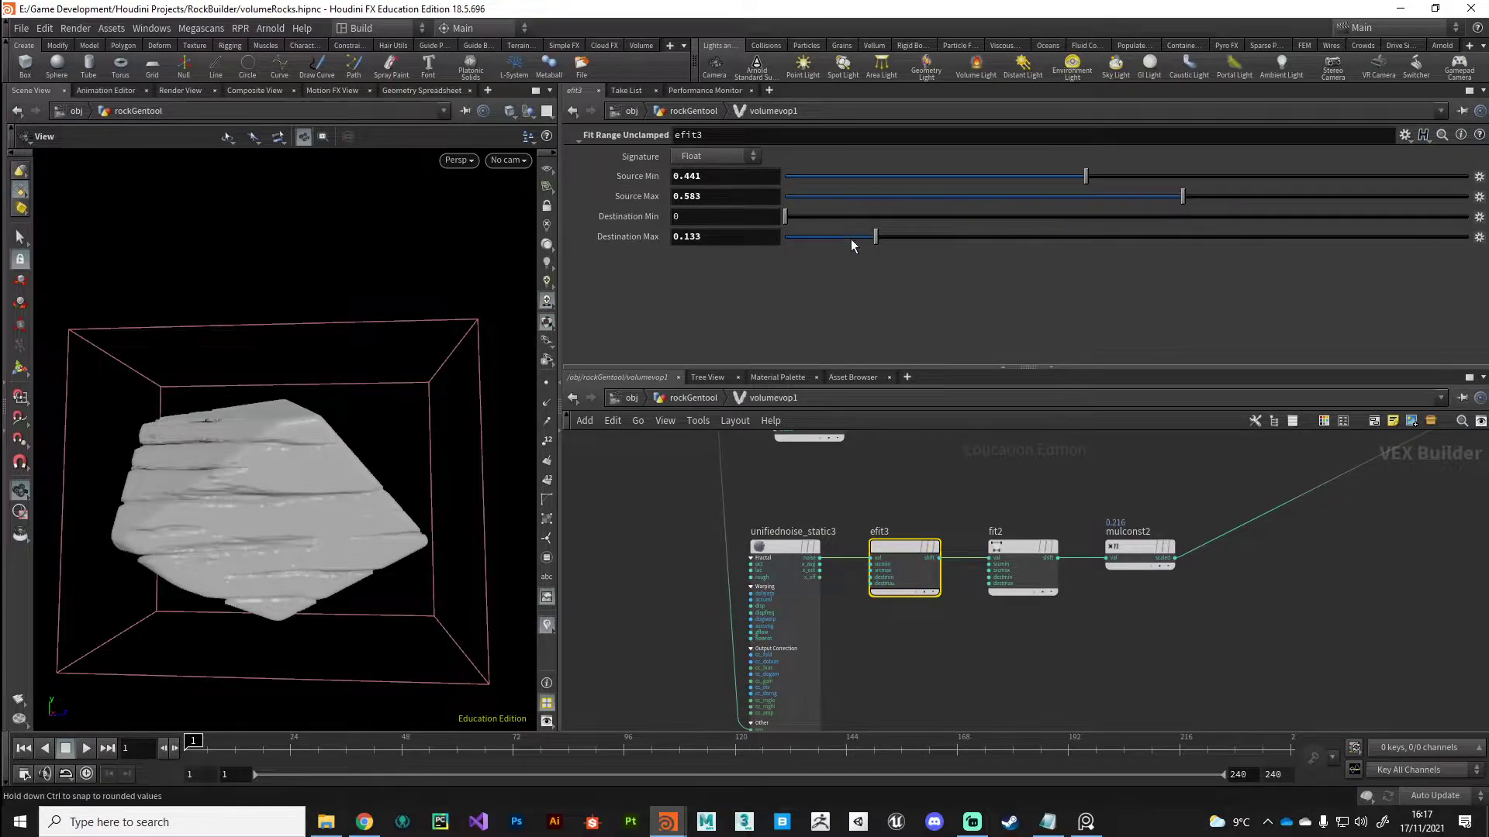
left_click(1096, 237)
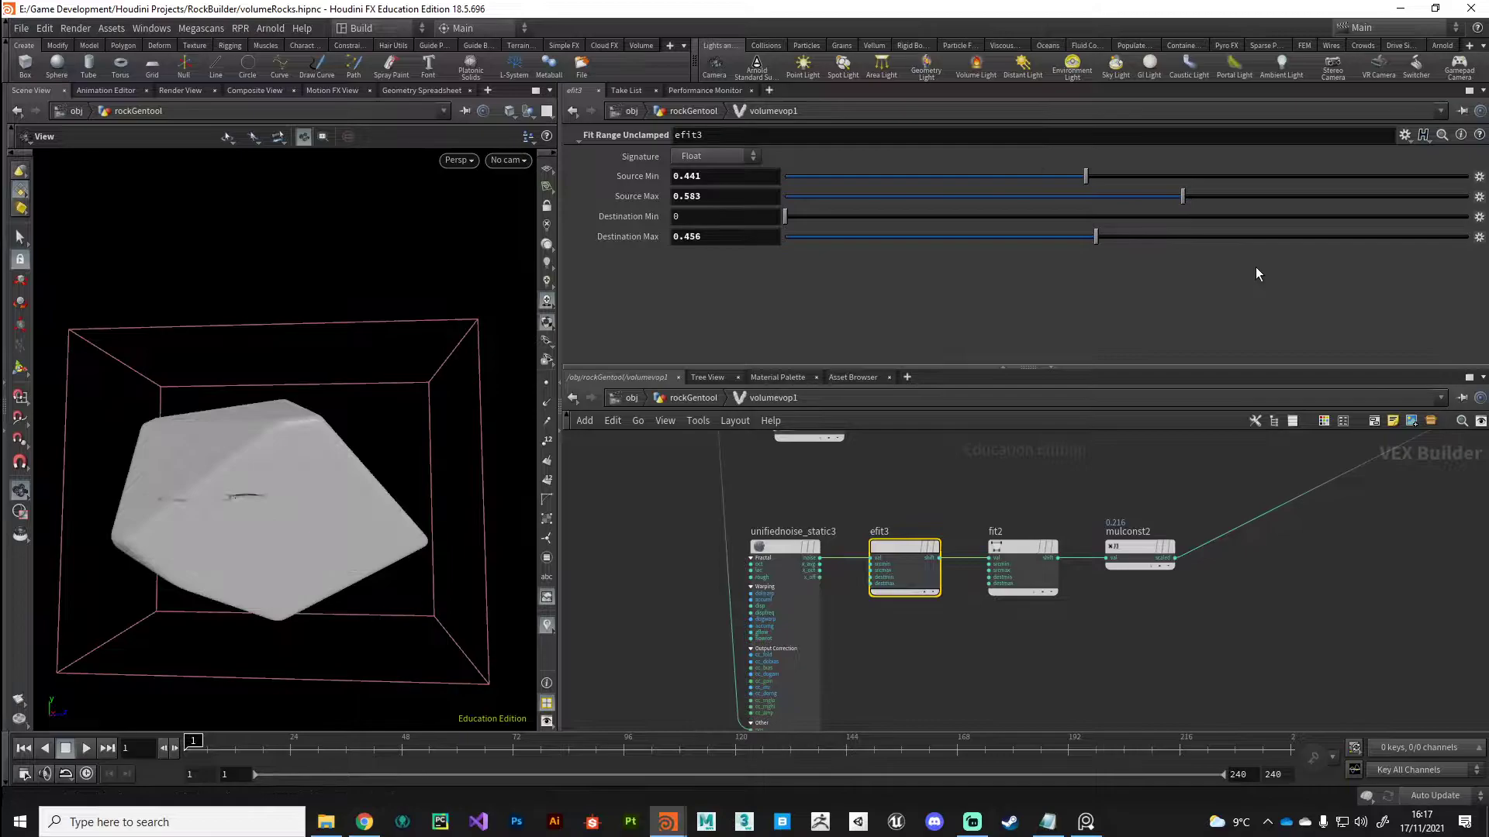
left_click(898, 237)
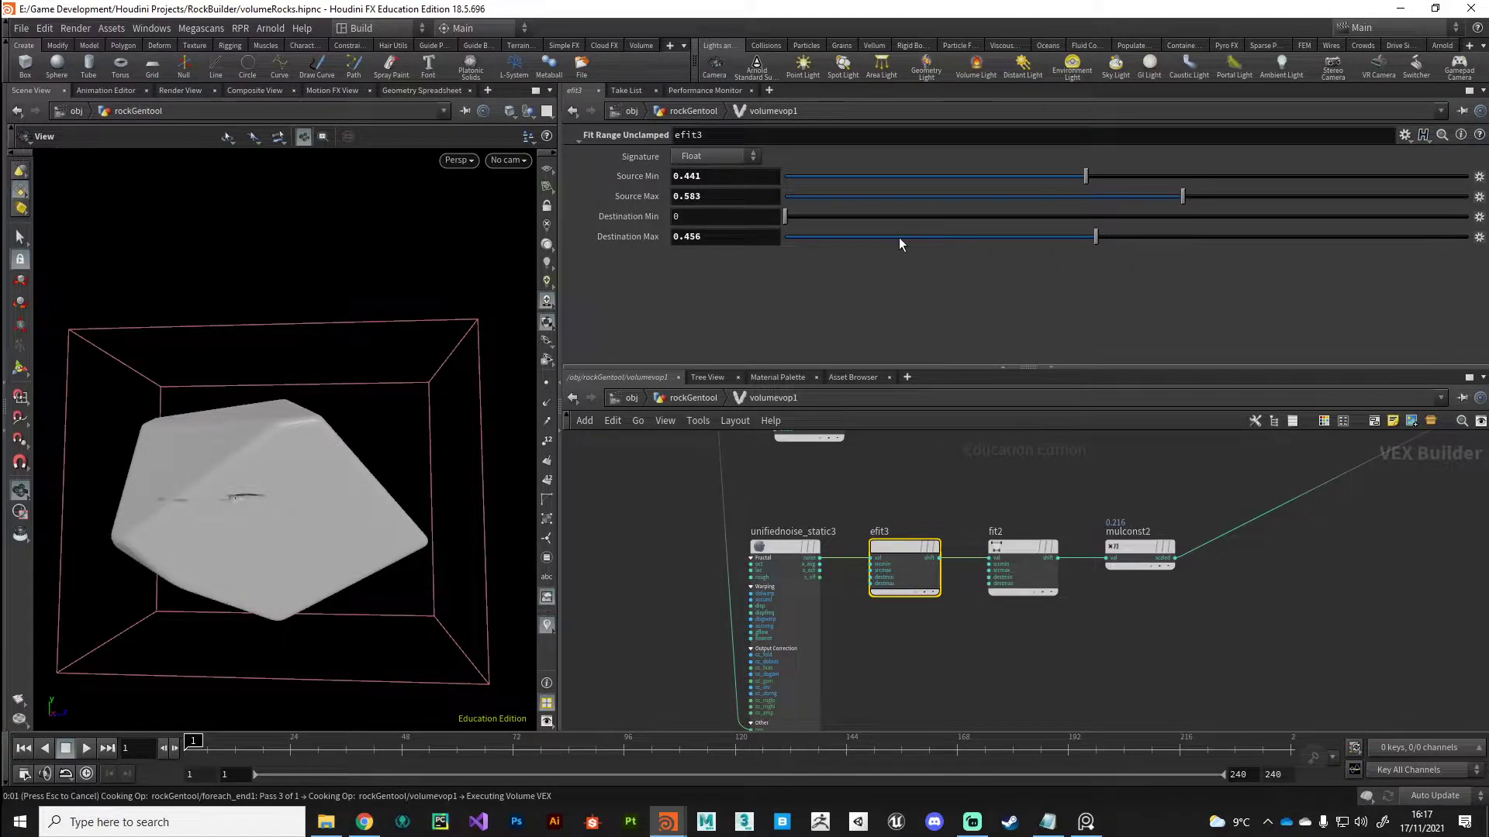
left_click(827, 236)
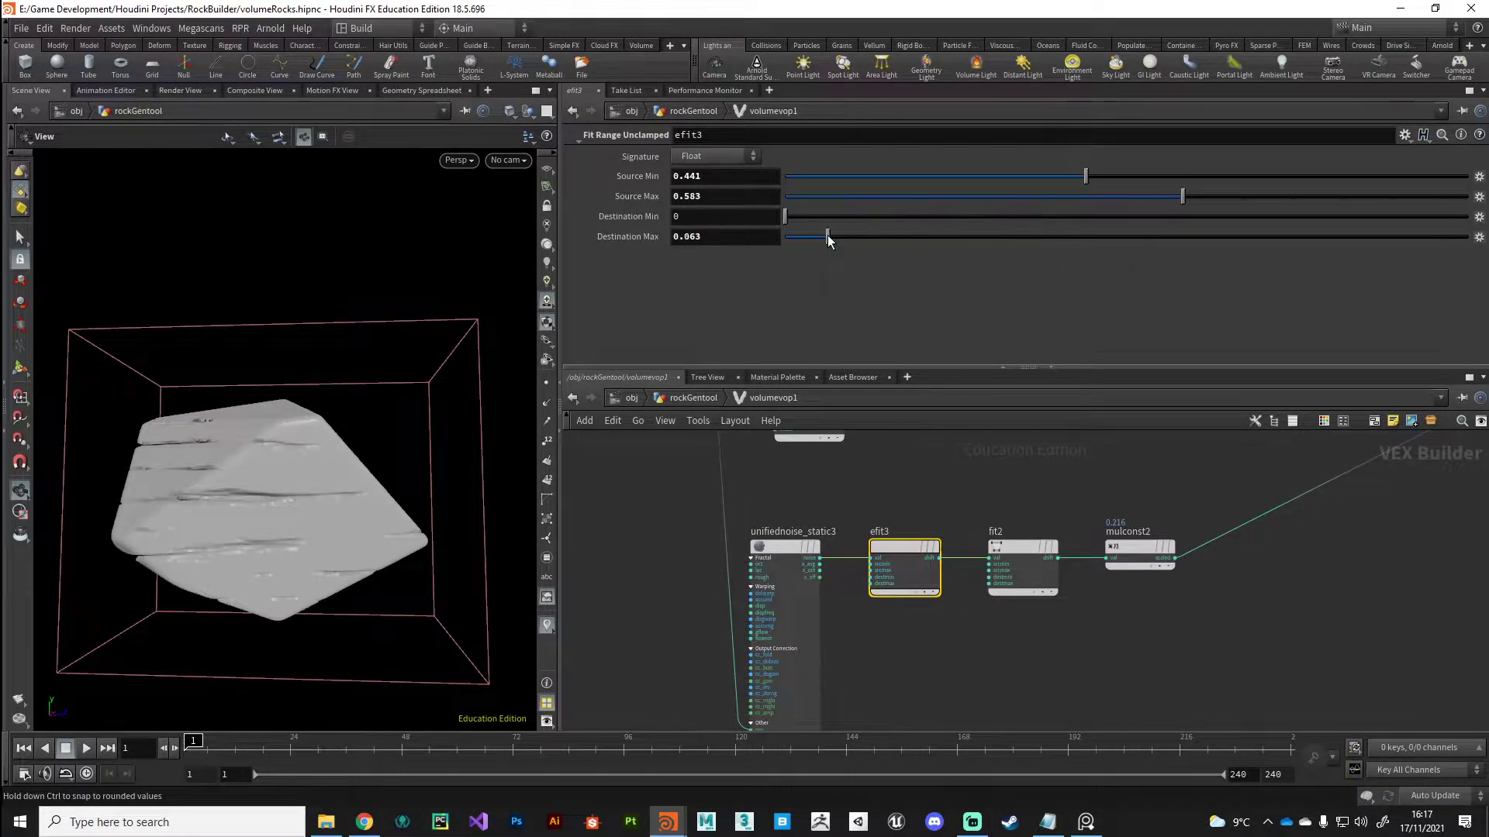
- Try frequency values of 5, 30 and 5 for the first three components of unifiednoise_static3
left_click(775, 547)
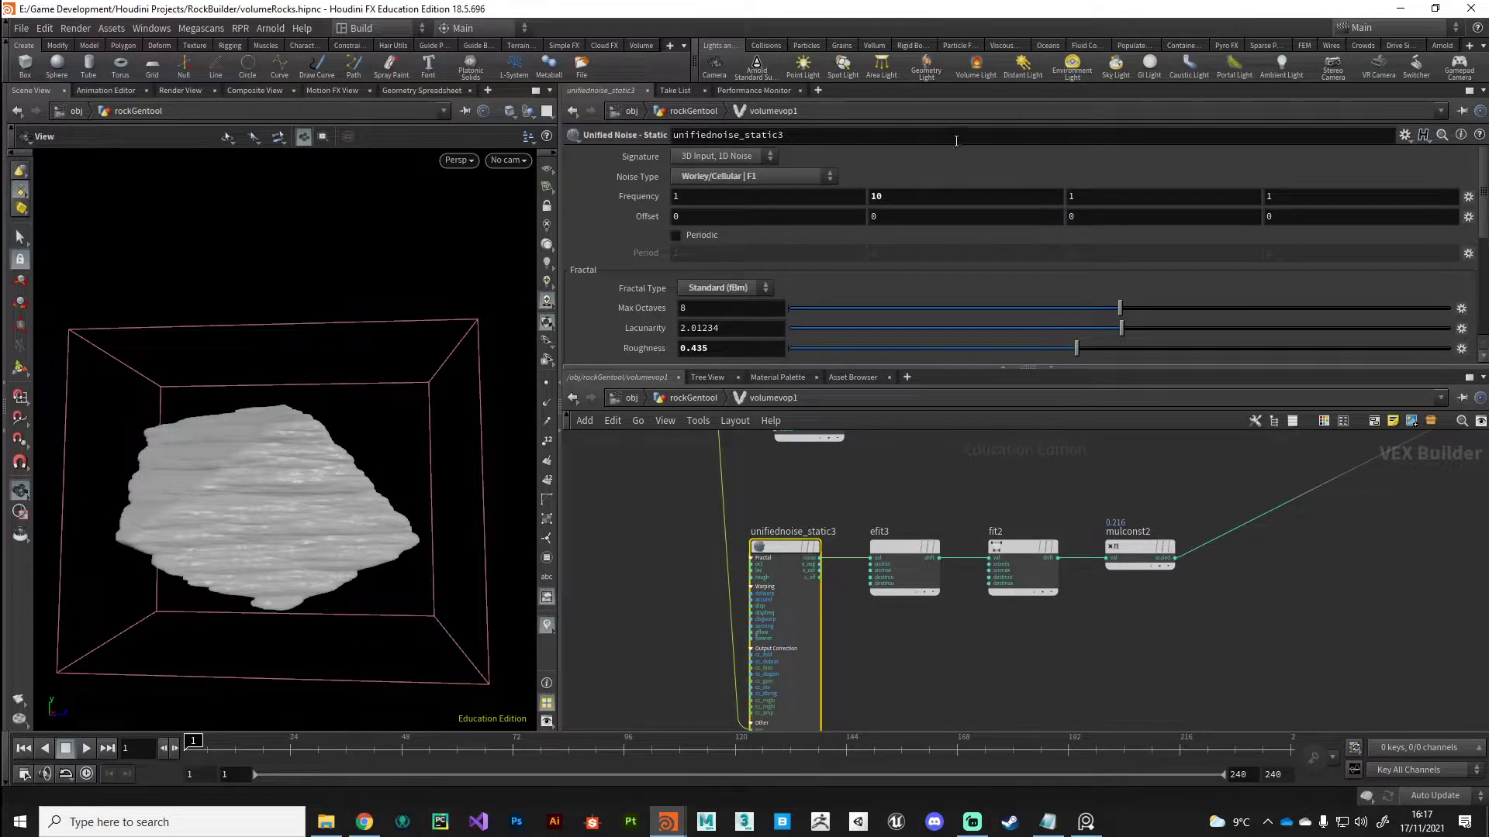
left_click(896, 198)
type("30")
key("Return")
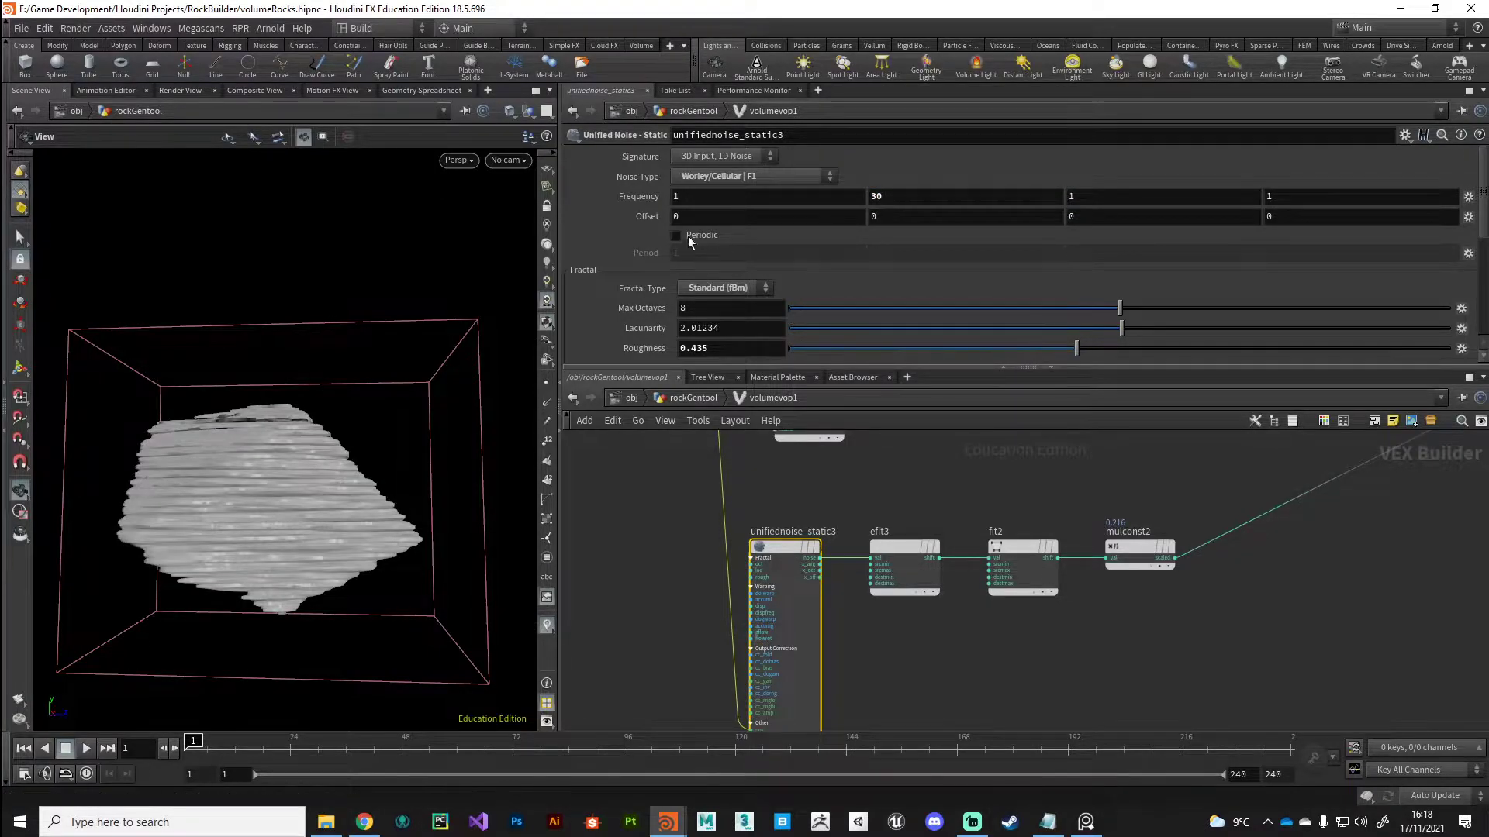
left_click(677, 195)
type("5")
key("Return")
left_click(1093, 196)
type("5")
key("Return")
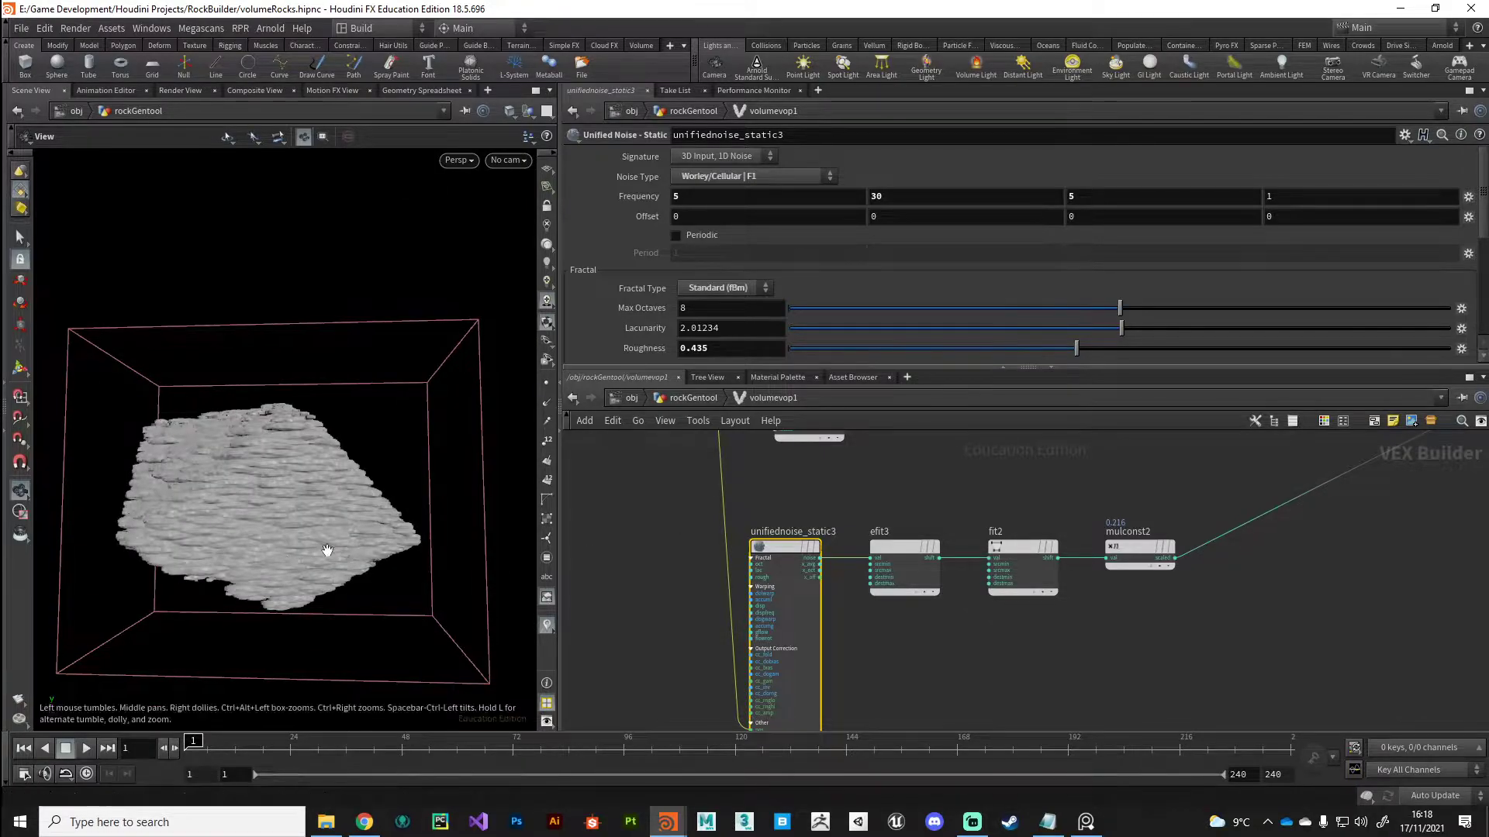
- Reduce the Destination Max of the fit2 node to 0.086
left_click_drag(325, 555, 294, 556)
right_click_drag(294, 556, 289, 489)
left_click_drag(289, 489, 202, 535)
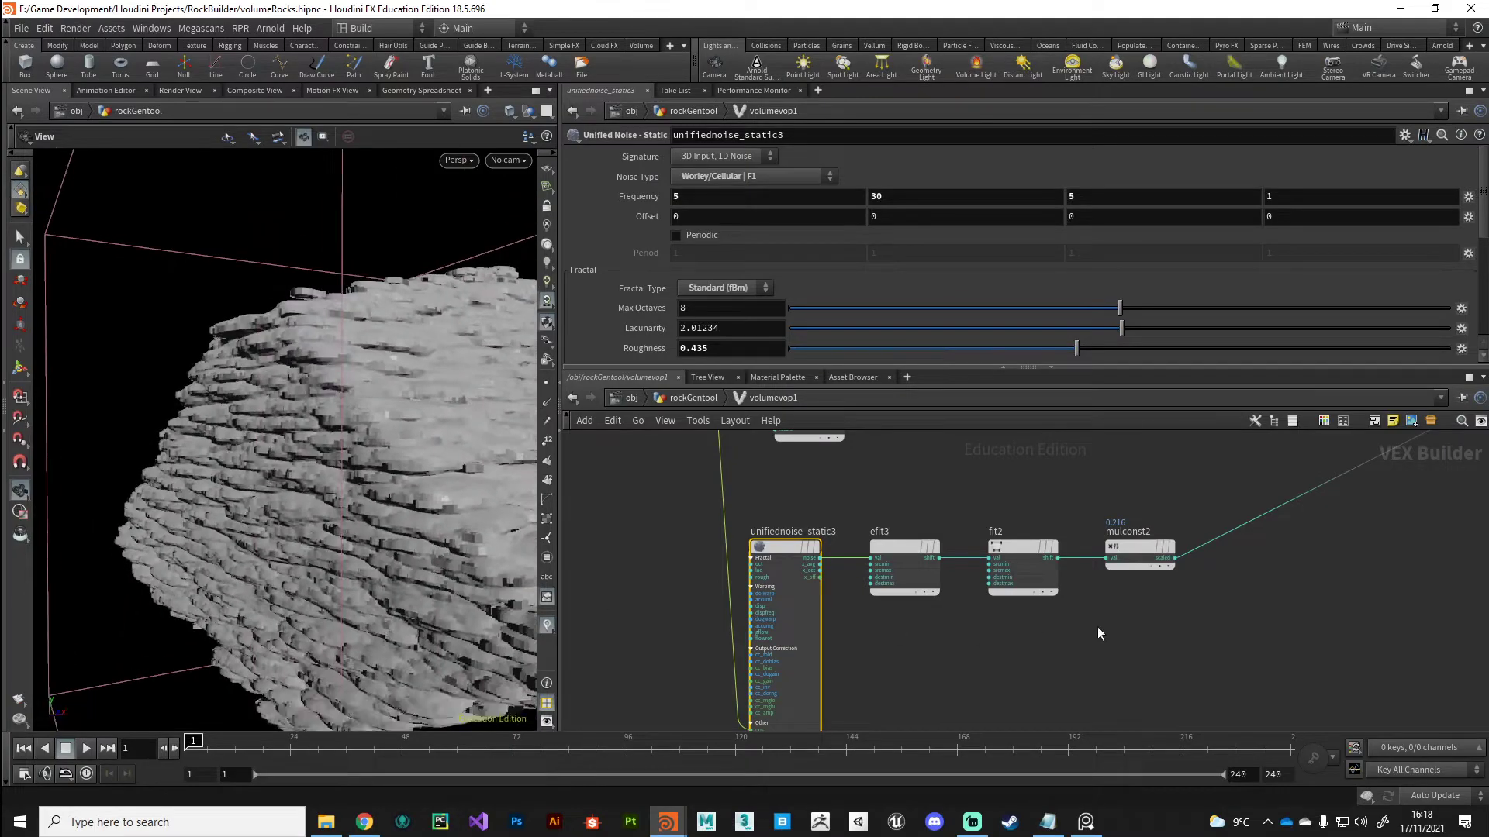
left_click(1133, 552)
left_click(989, 561)
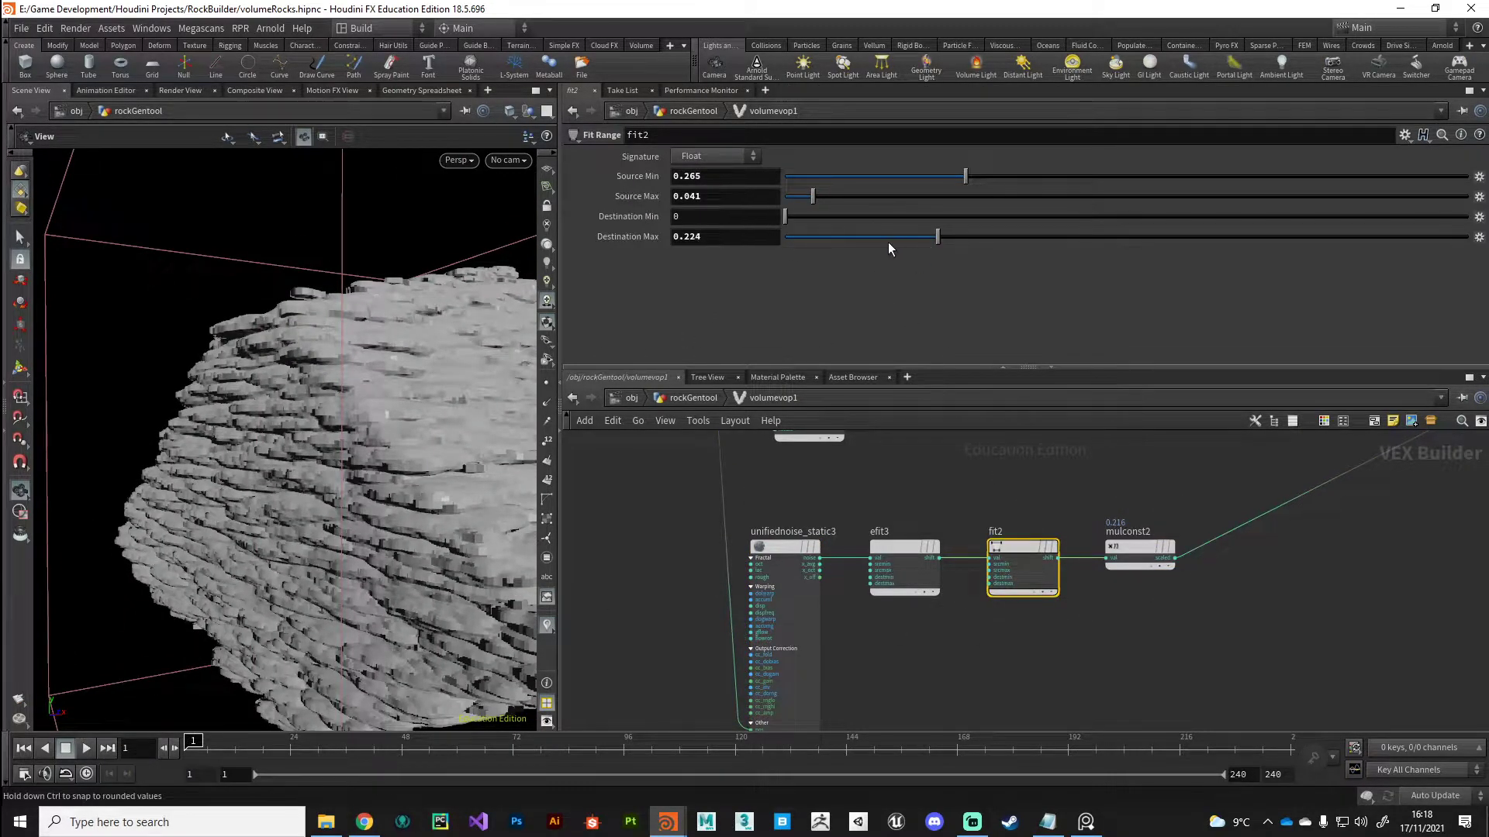
left_click(868, 240)
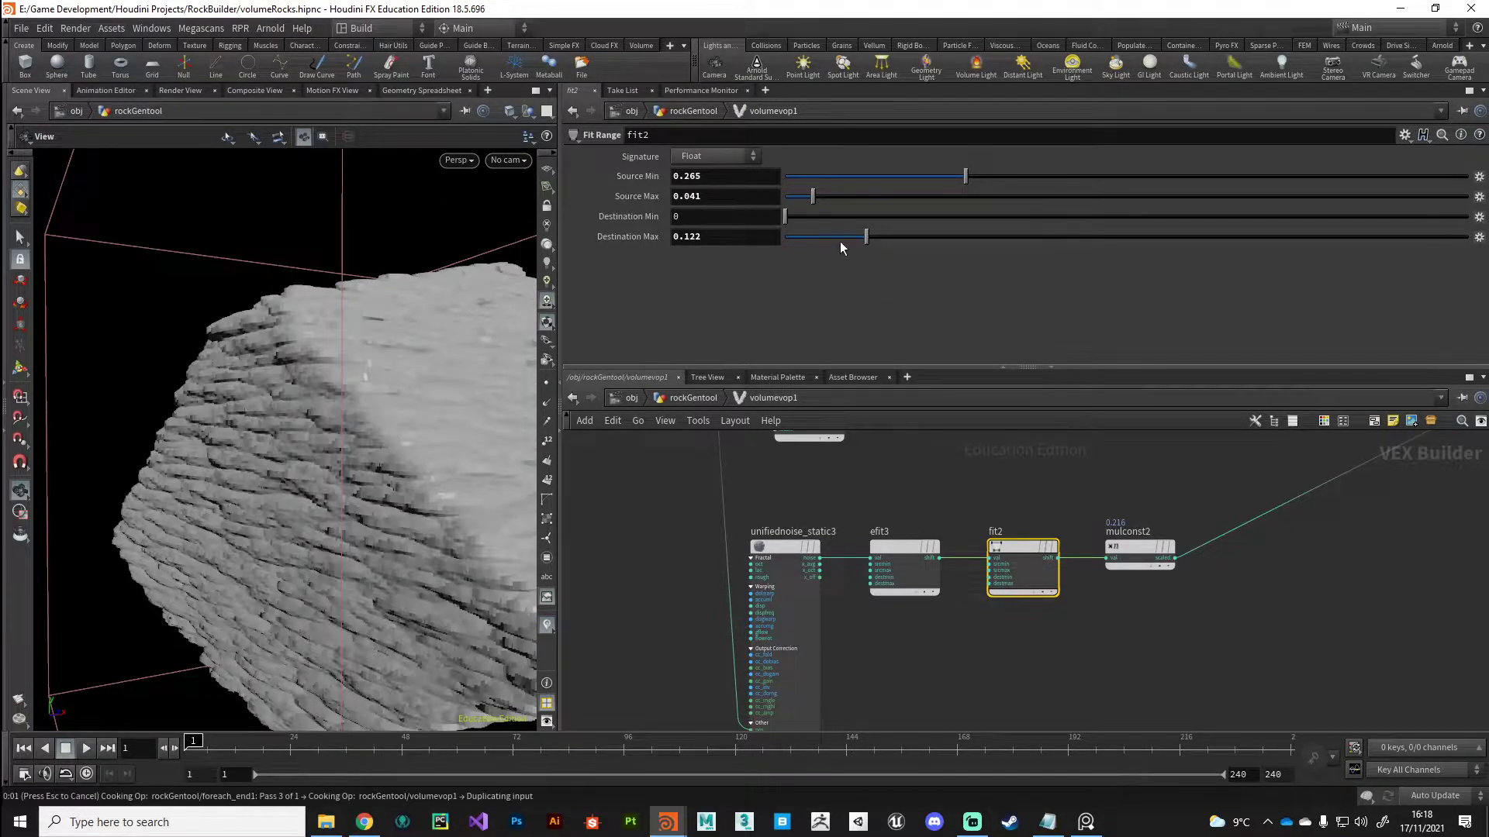
left_click(832, 236)
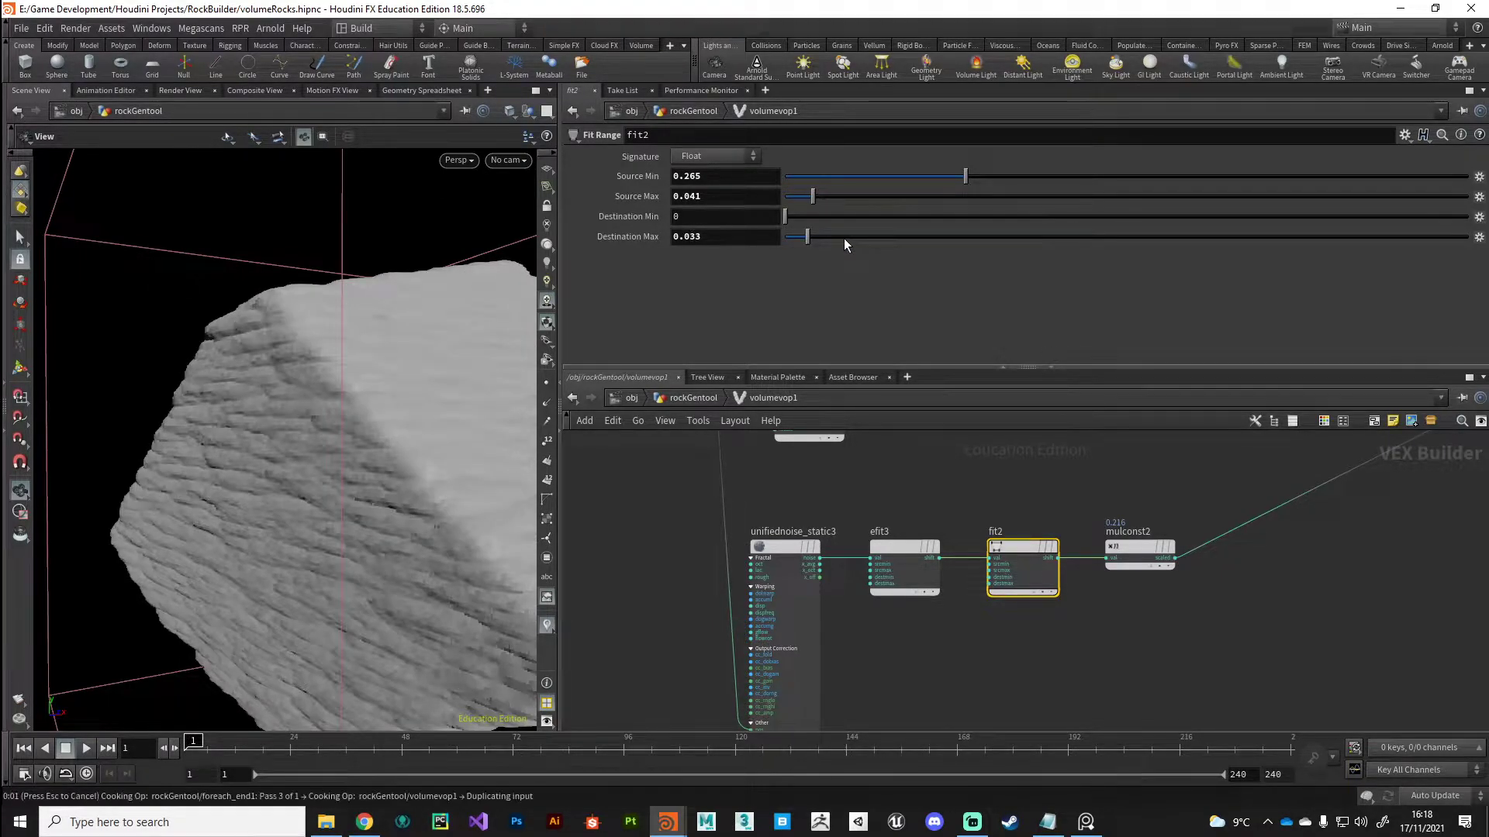
left_click(843, 237)
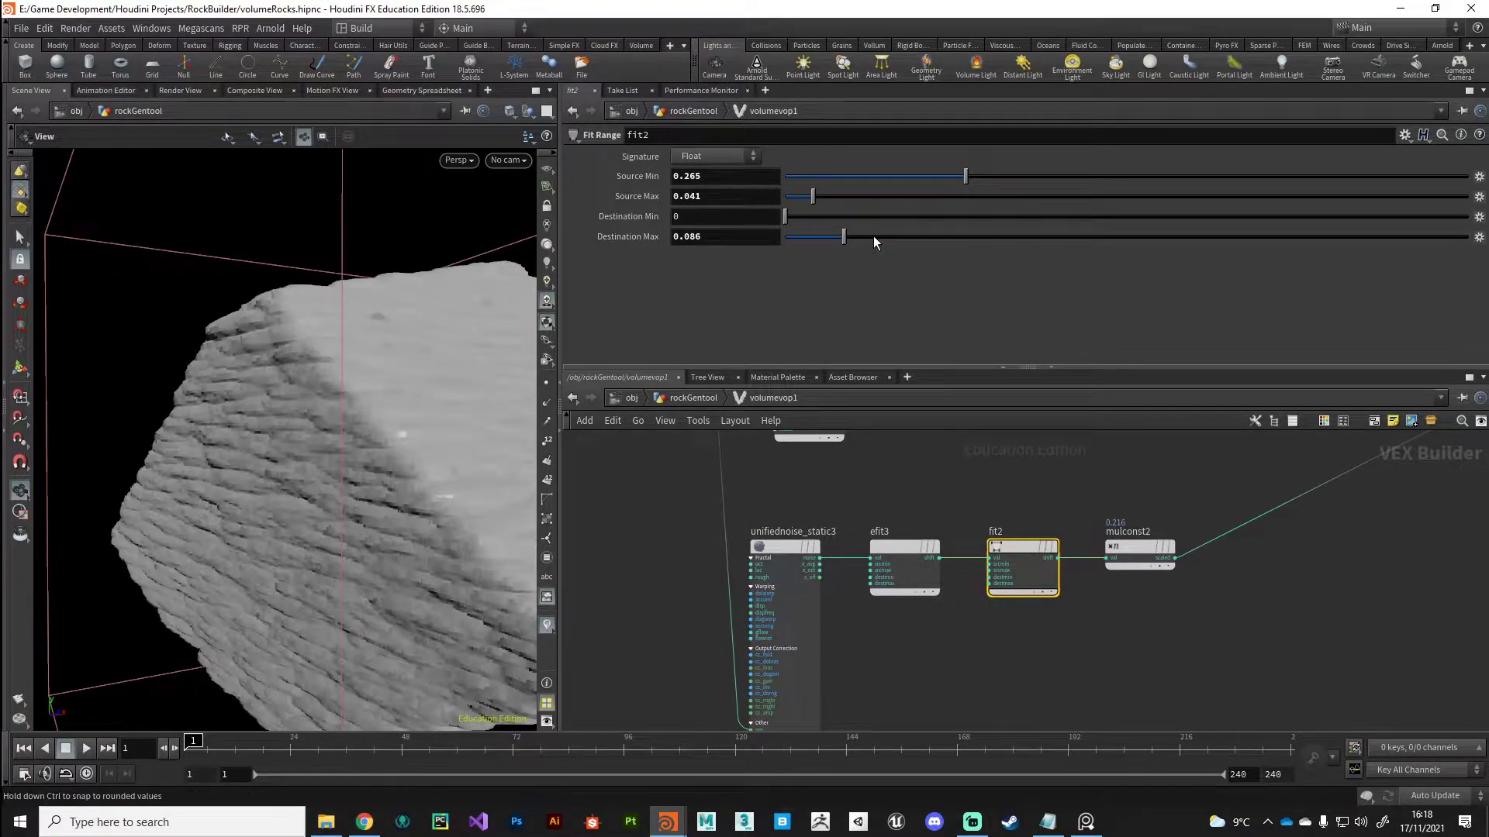
- Raise the fractal Roughness of unifiednoise_static3 to 0.543
scroll(282, 472, "down", 3)
left_click_drag(269, 489, 292, 525)
scroll(302, 515, "up", 5)
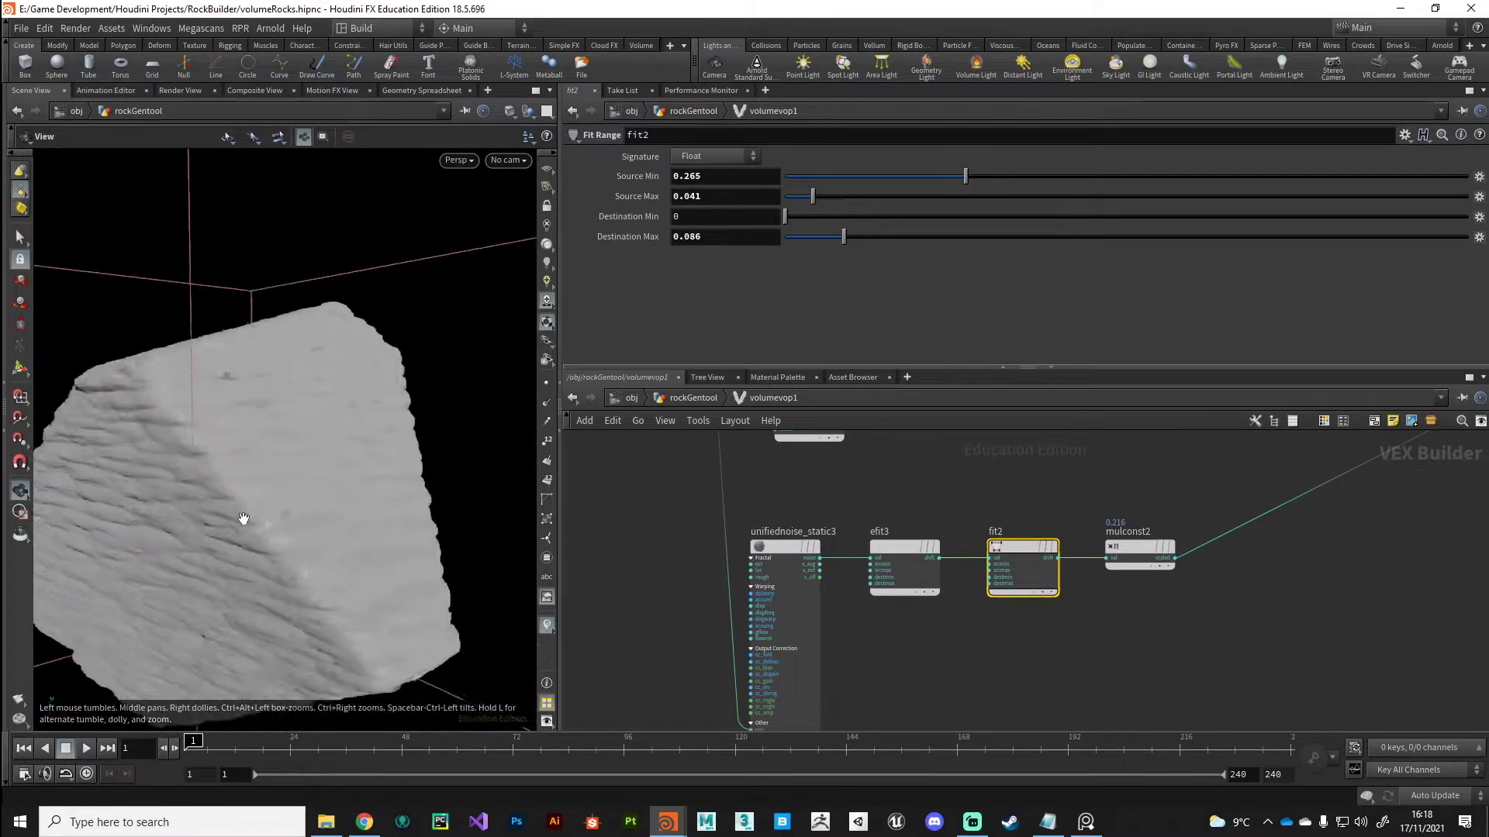
left_click_drag(244, 519, 326, 496)
left_click(779, 543)
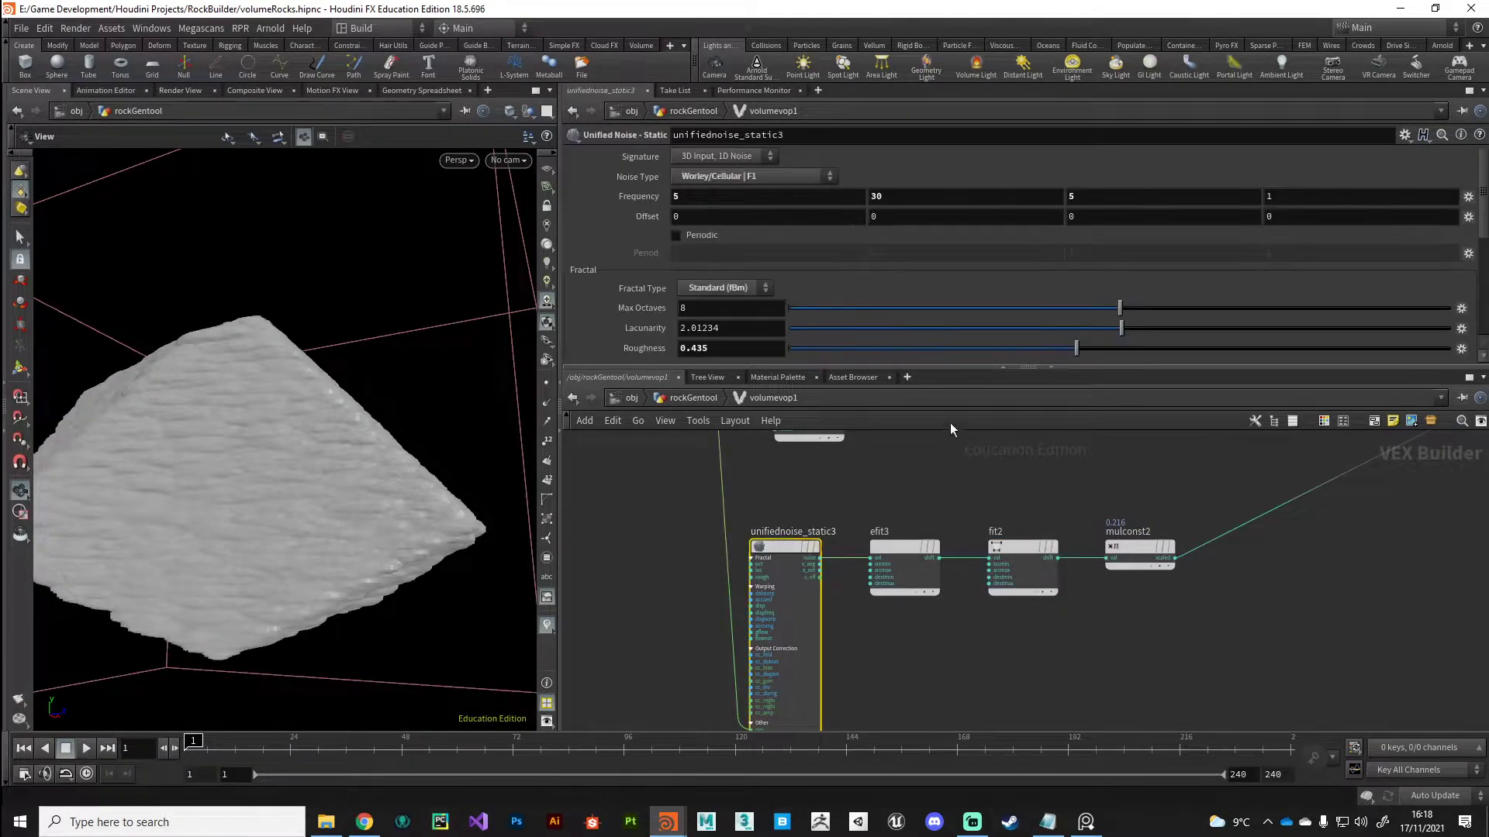
scroll(983, 359, "down", 2)
left_click(1147, 287)
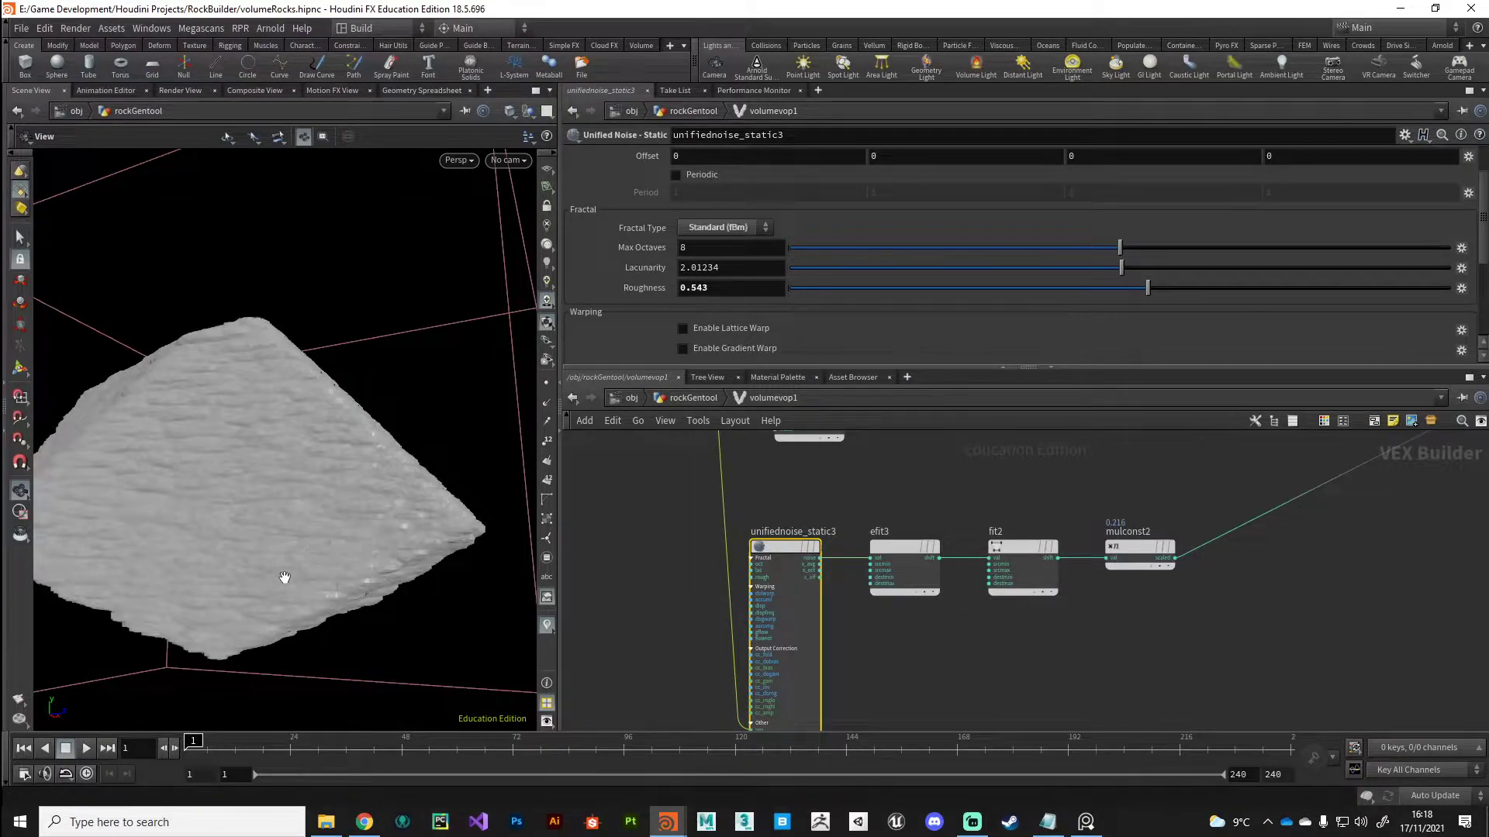
- Refine the frequency of unifiednoise_static3 to 3, 50 and 3 in its first three components
left_click_drag(280, 591, 496, 577)
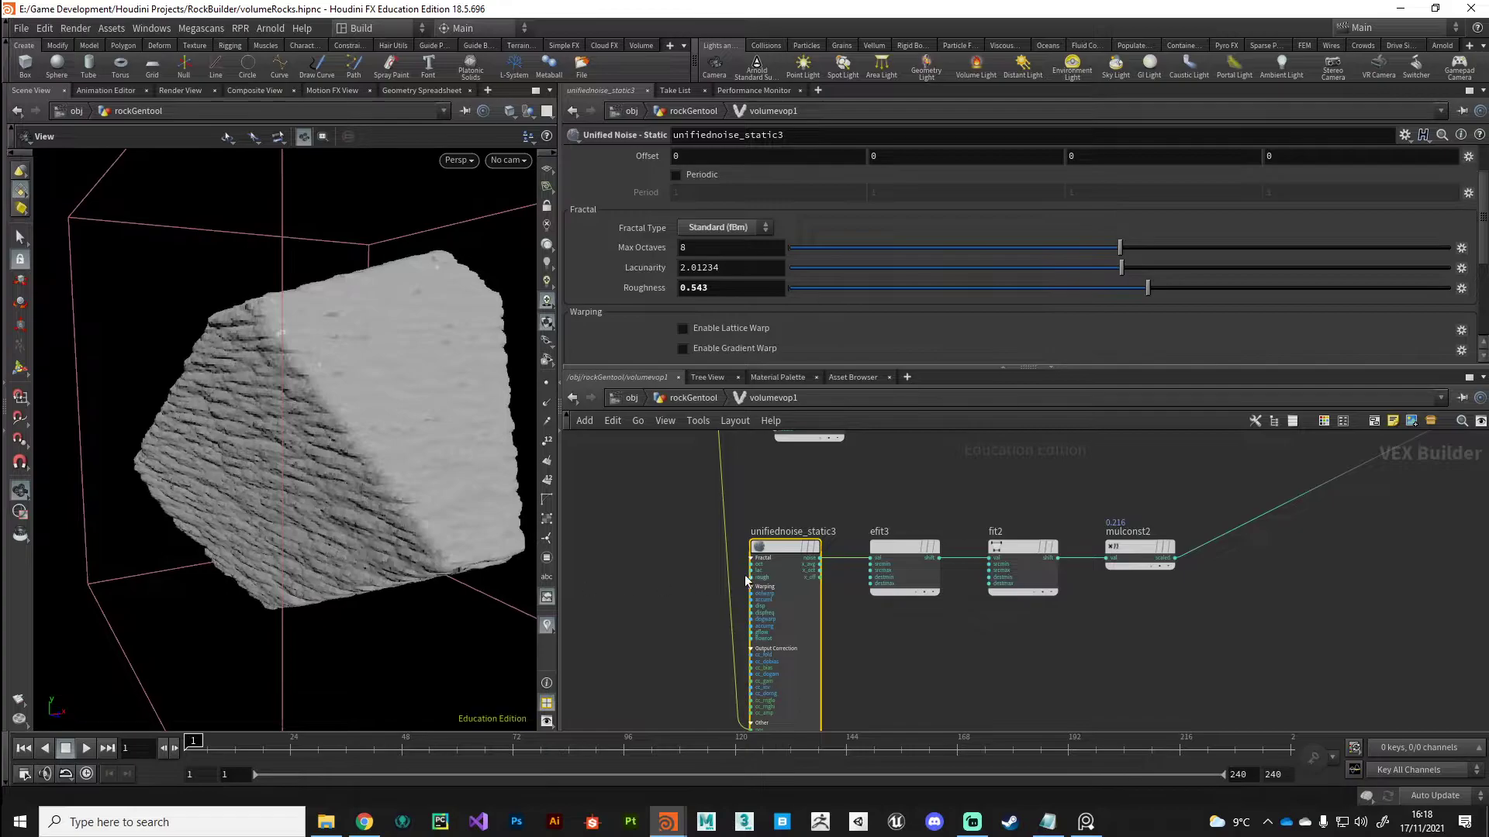
scroll(901, 252, "up", 3)
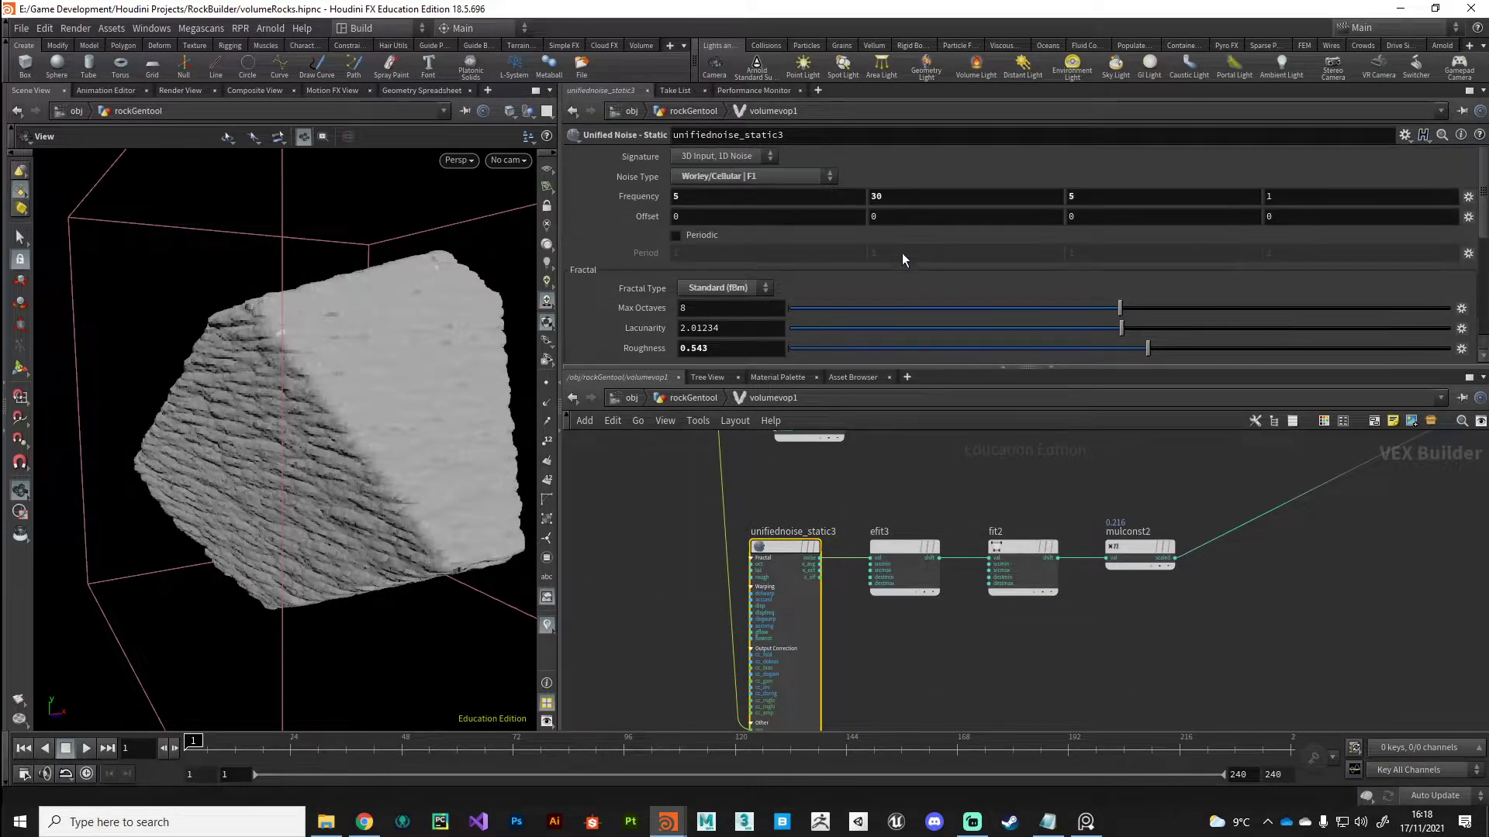
left_click(896, 200)
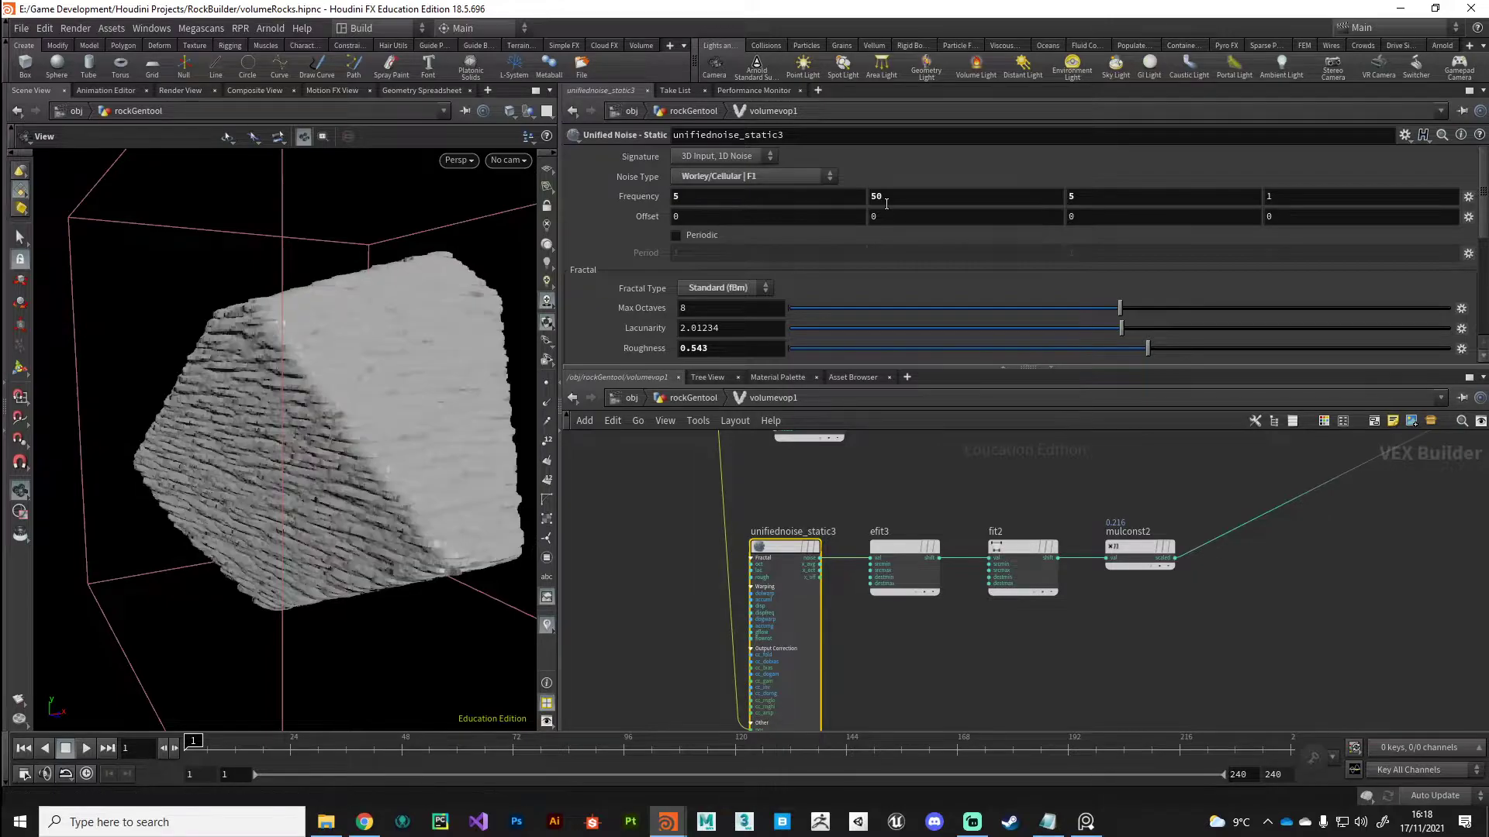
left_click(720, 197)
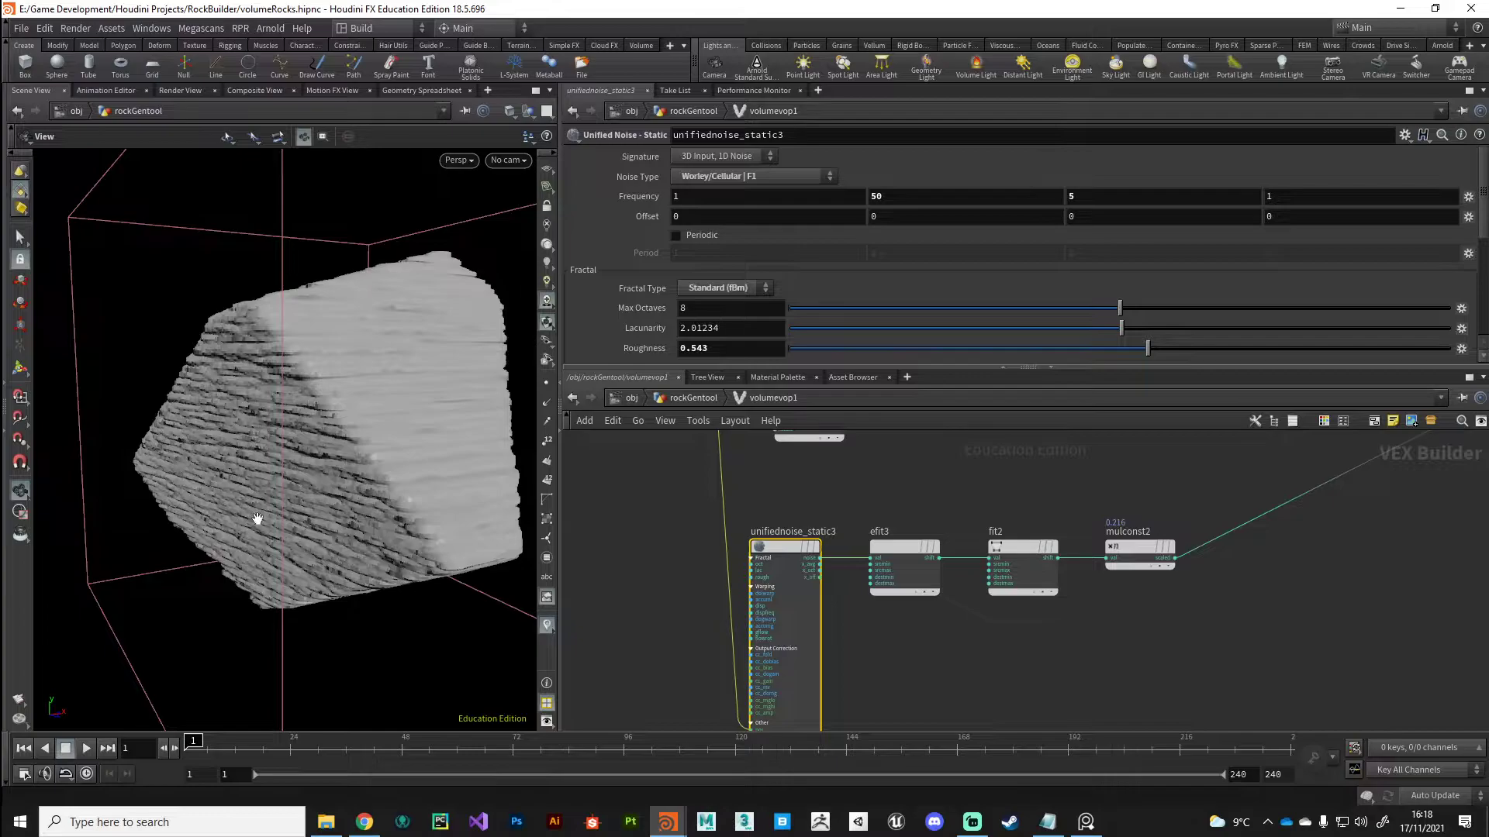
left_click_drag(240, 522, 365, 520)
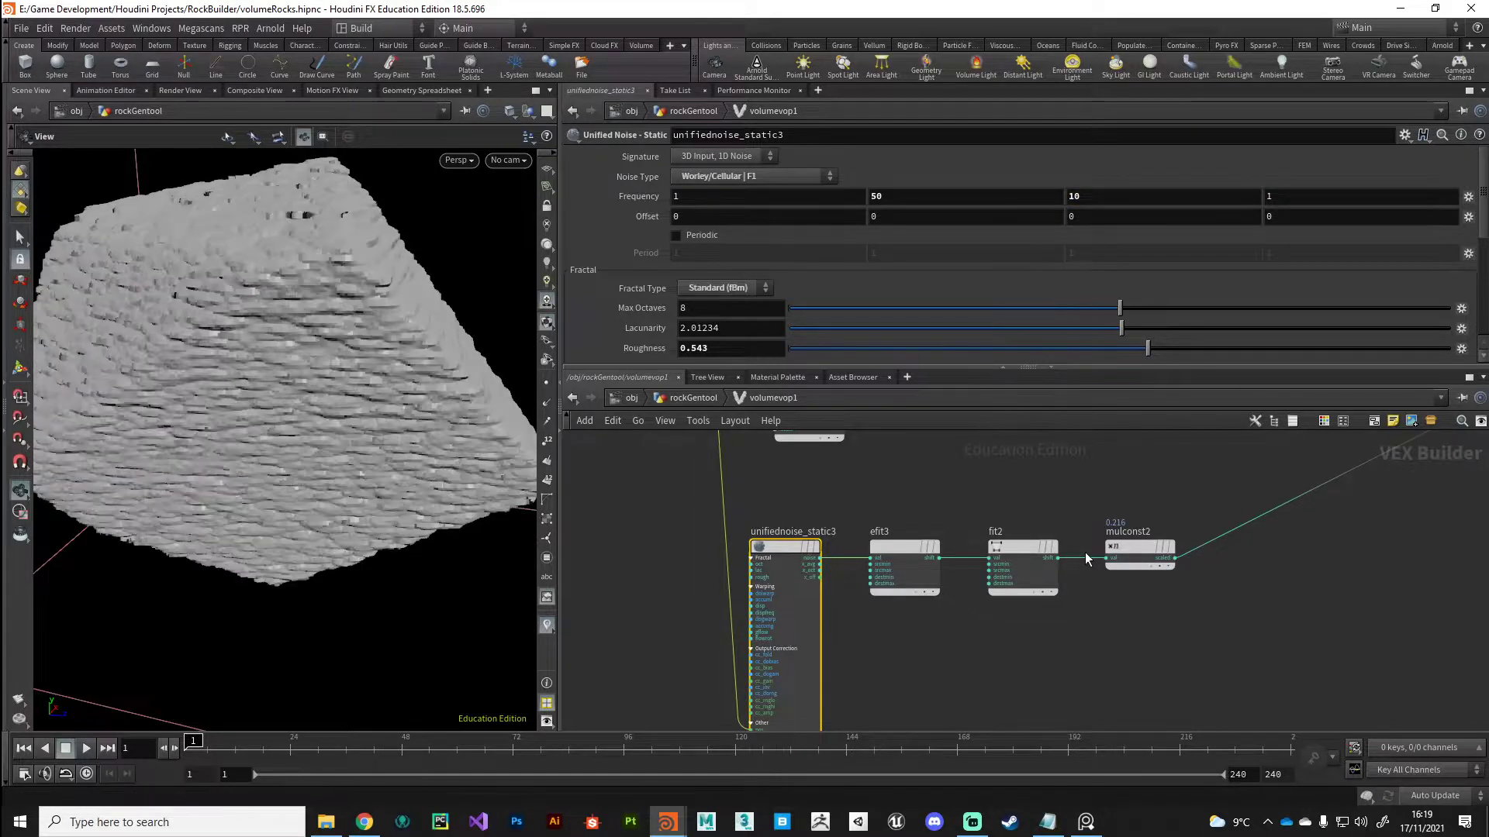
left_click_drag(463, 594, 346, 594)
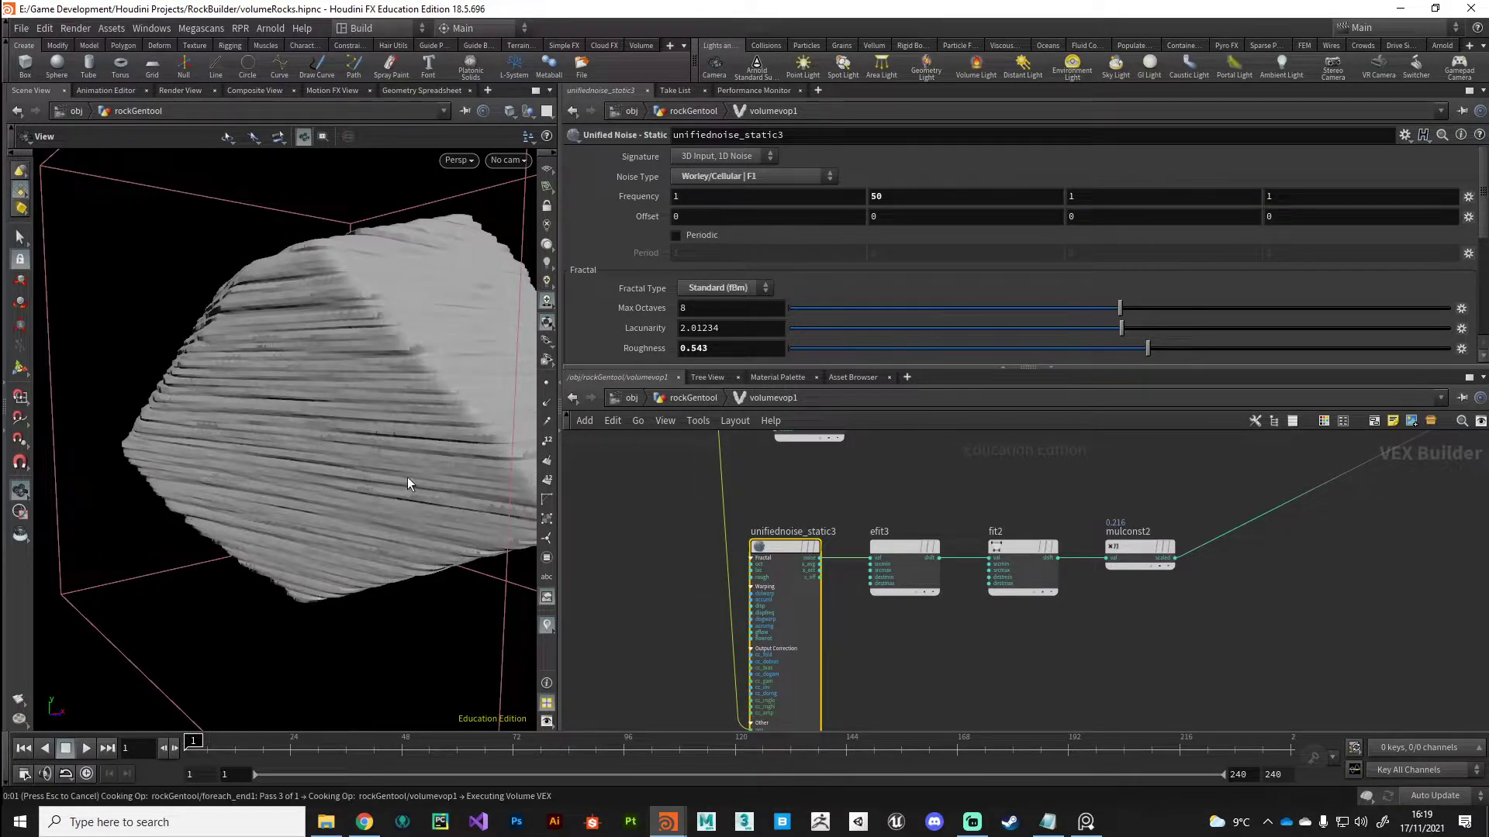
left_click_drag(407, 477, 372, 496)
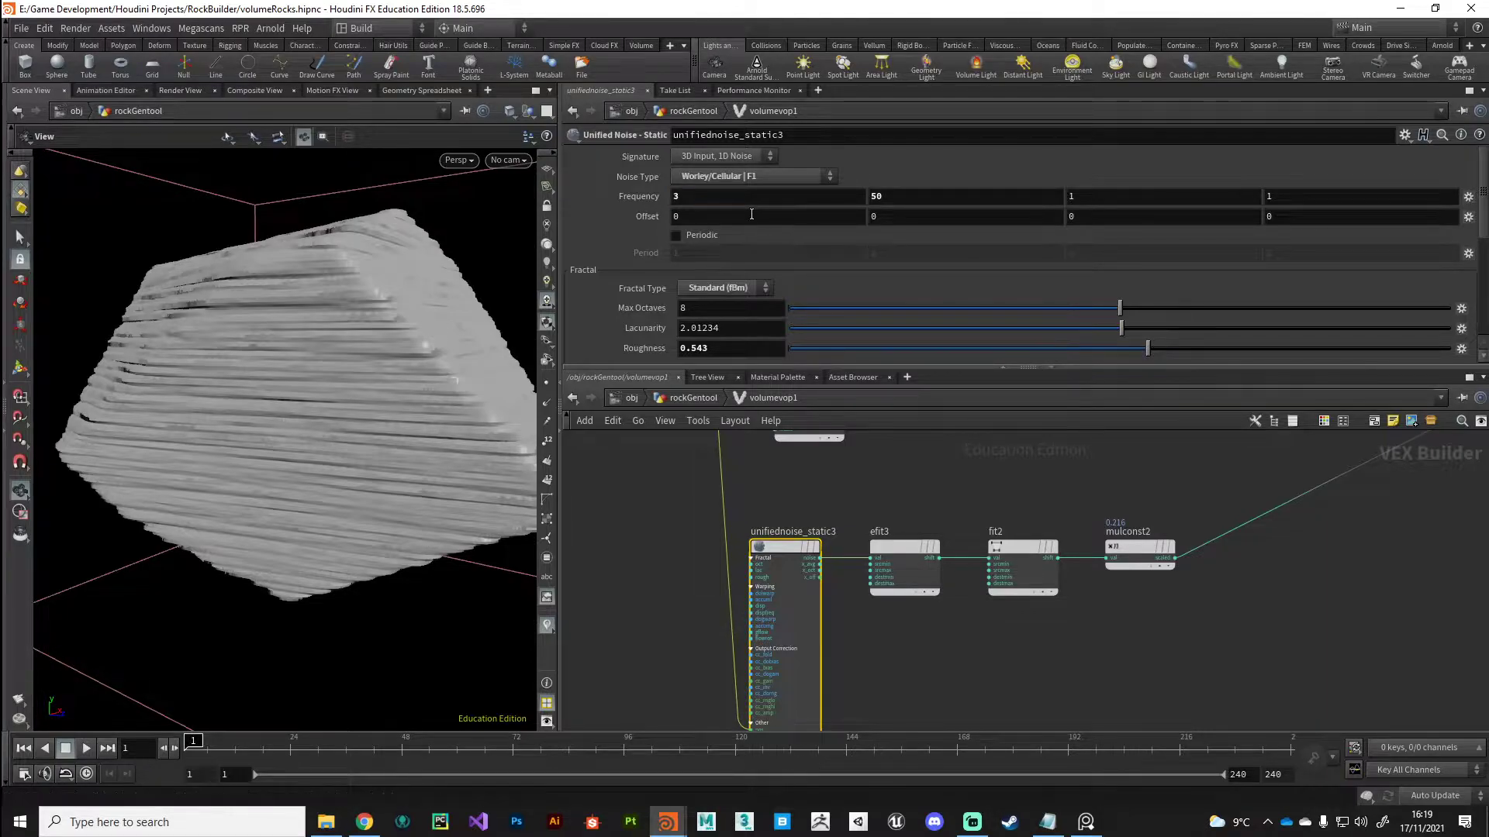
left_click(1101, 198)
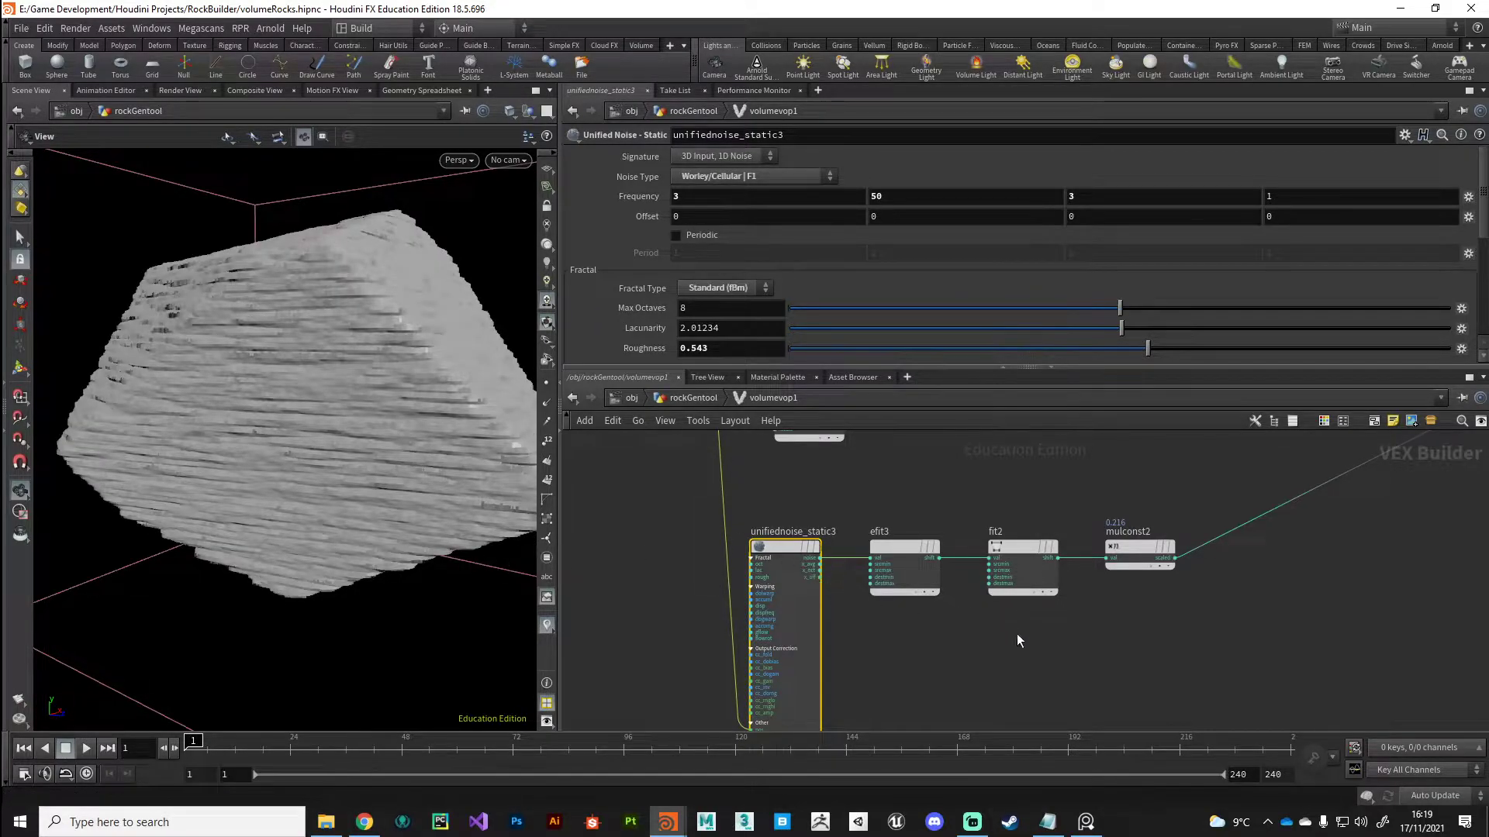
- Add a new Add node between the noise chains and the final add node
scroll(1017, 635, "down", 6)
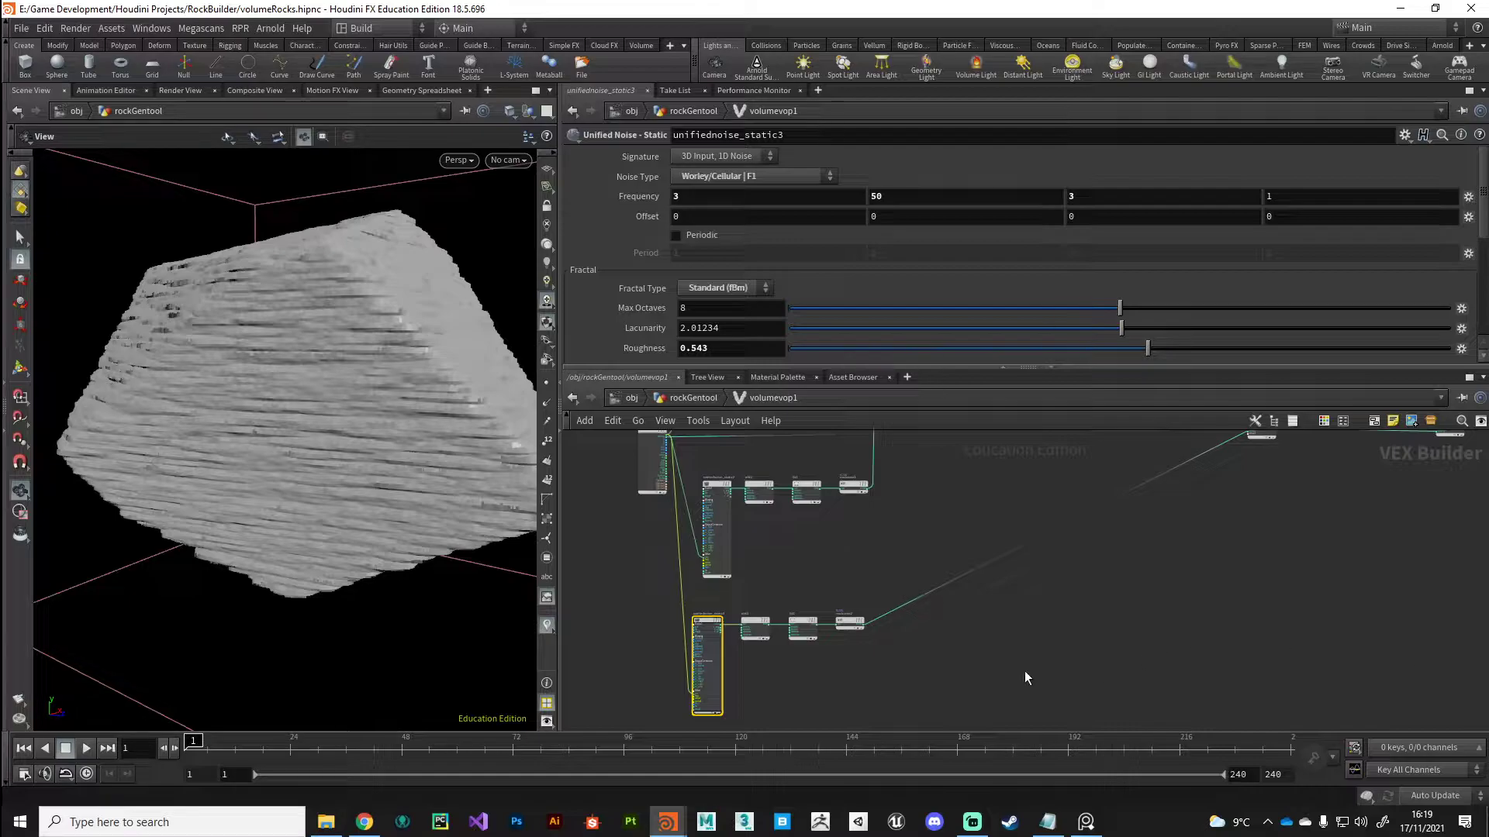
scroll(871, 602, "down", 4)
middle_click_drag(804, 648, 793, 564)
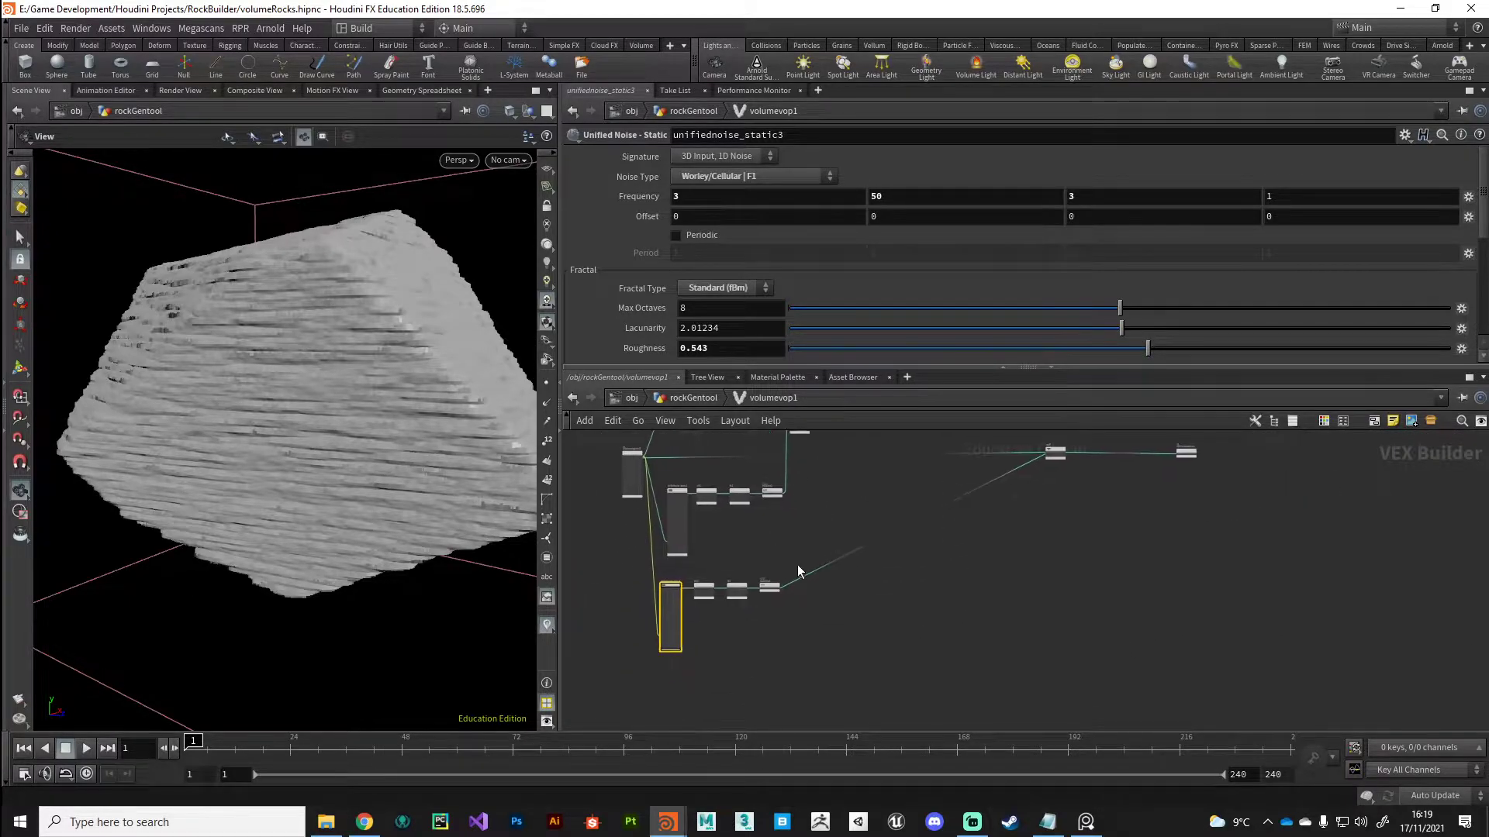
left_click_drag(271, 479, 232, 493)
scroll(880, 513, "up", 3)
middle_click_drag(880, 513, 869, 673)
scroll(868, 674, "down", 2)
key("Tab")
type("a")
key("Return")
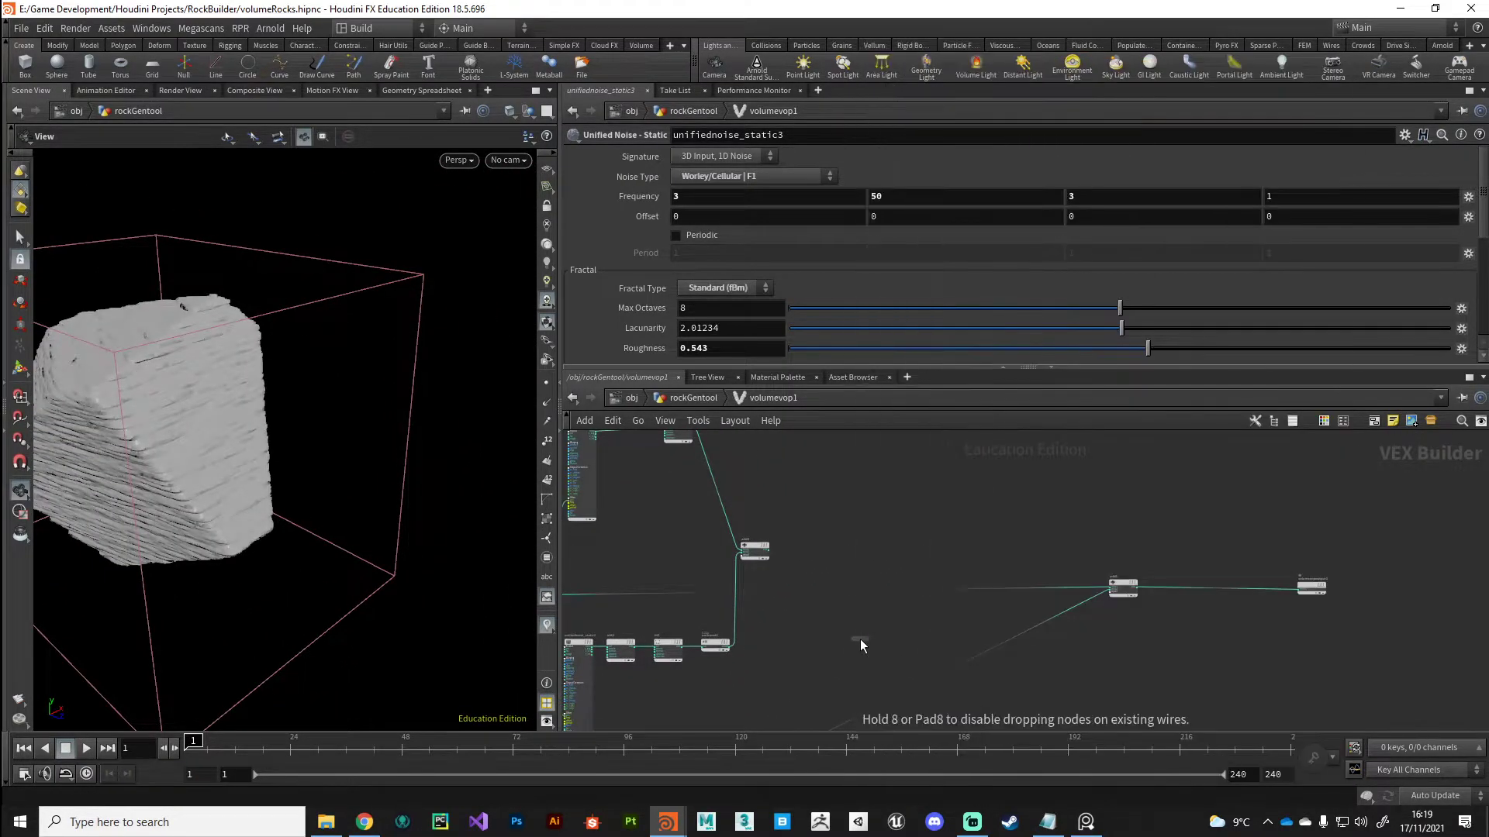
left_click(859, 640)
- Wire the output of the add node joining the two original noise chains into add4
scroll(775, 659, "up", 3)
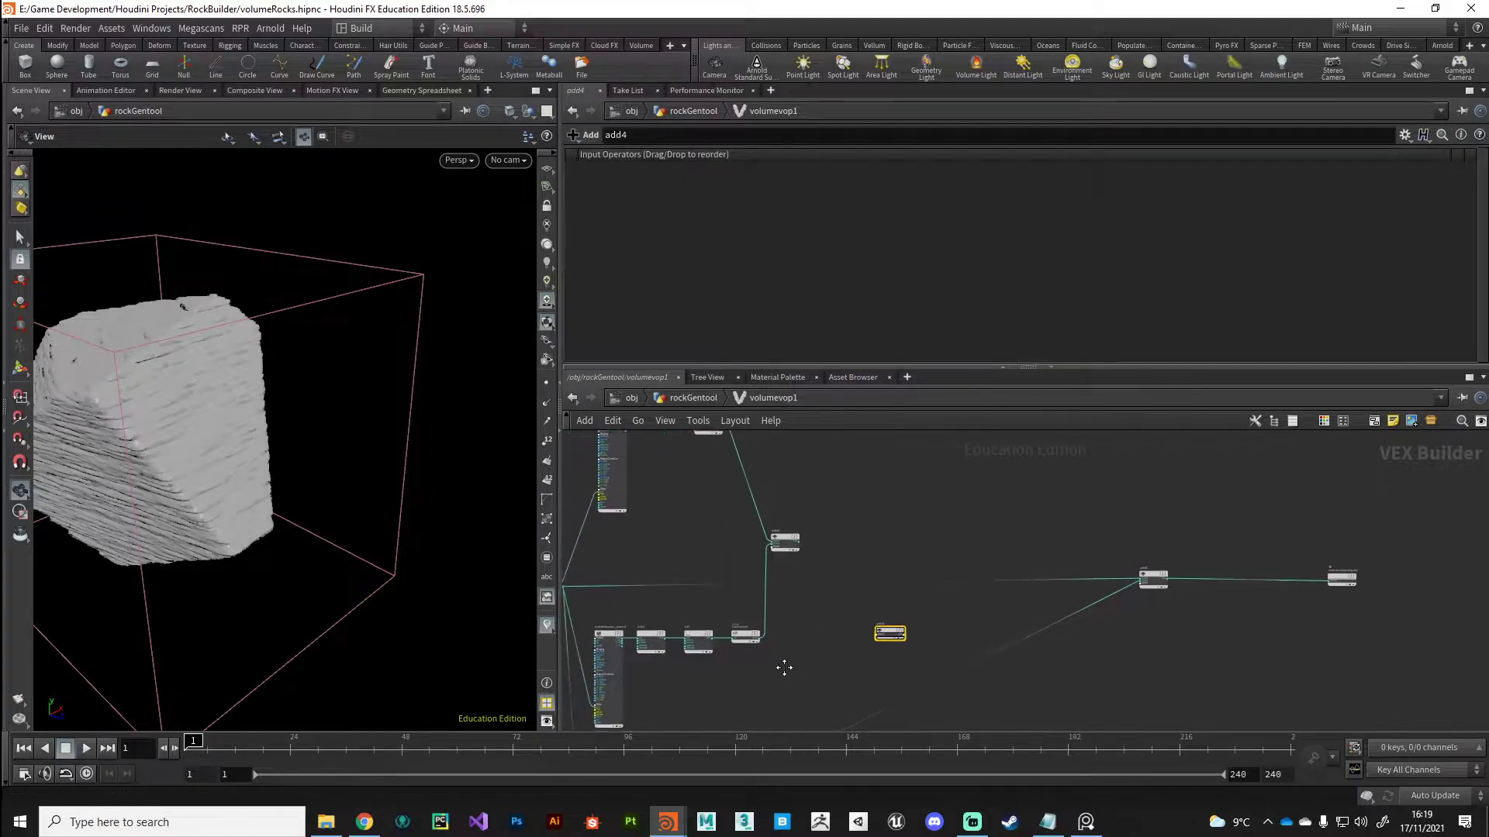
left_click(828, 496)
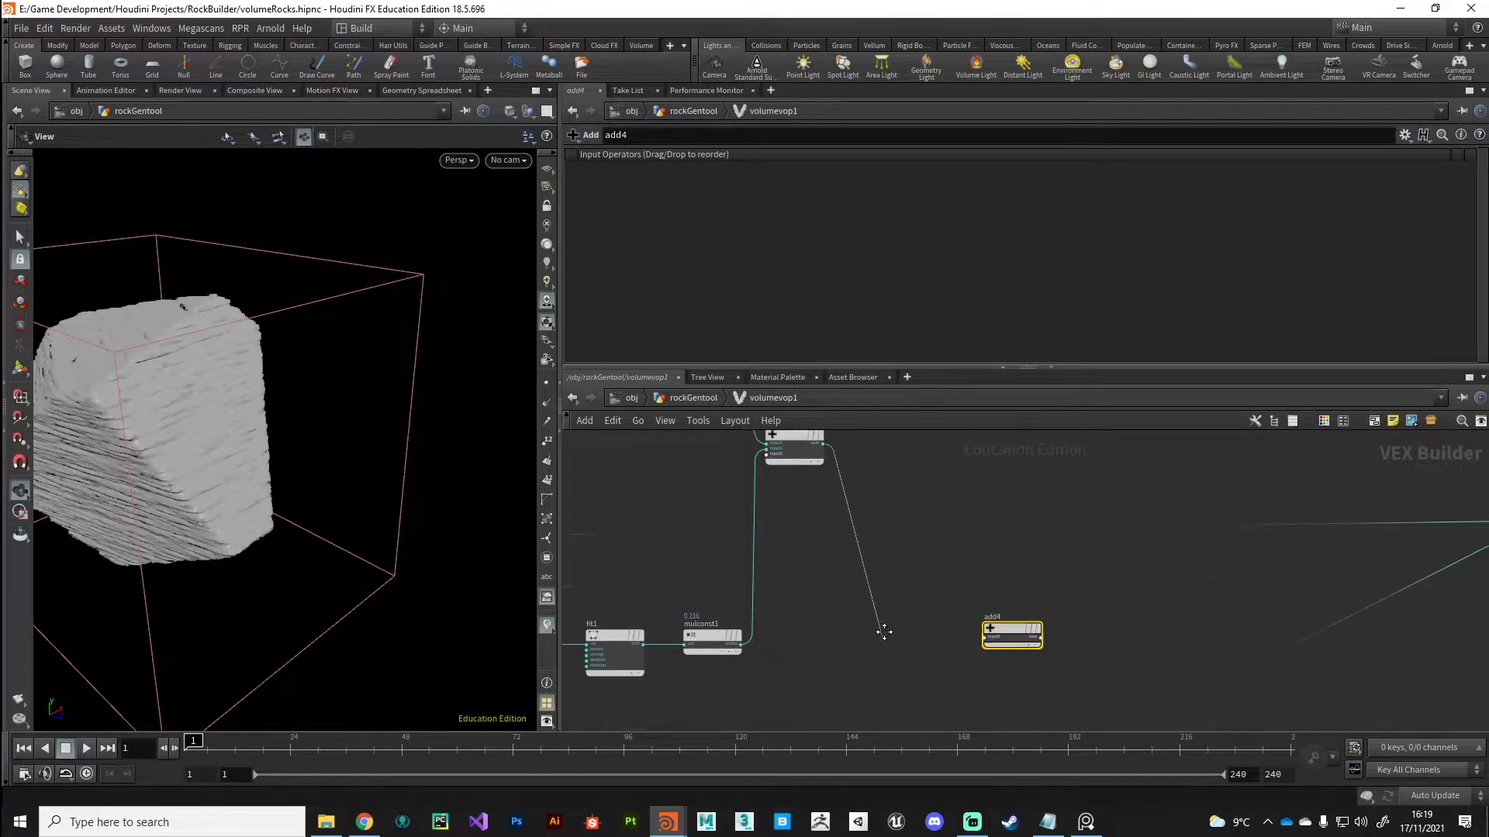
left_click(983, 595)
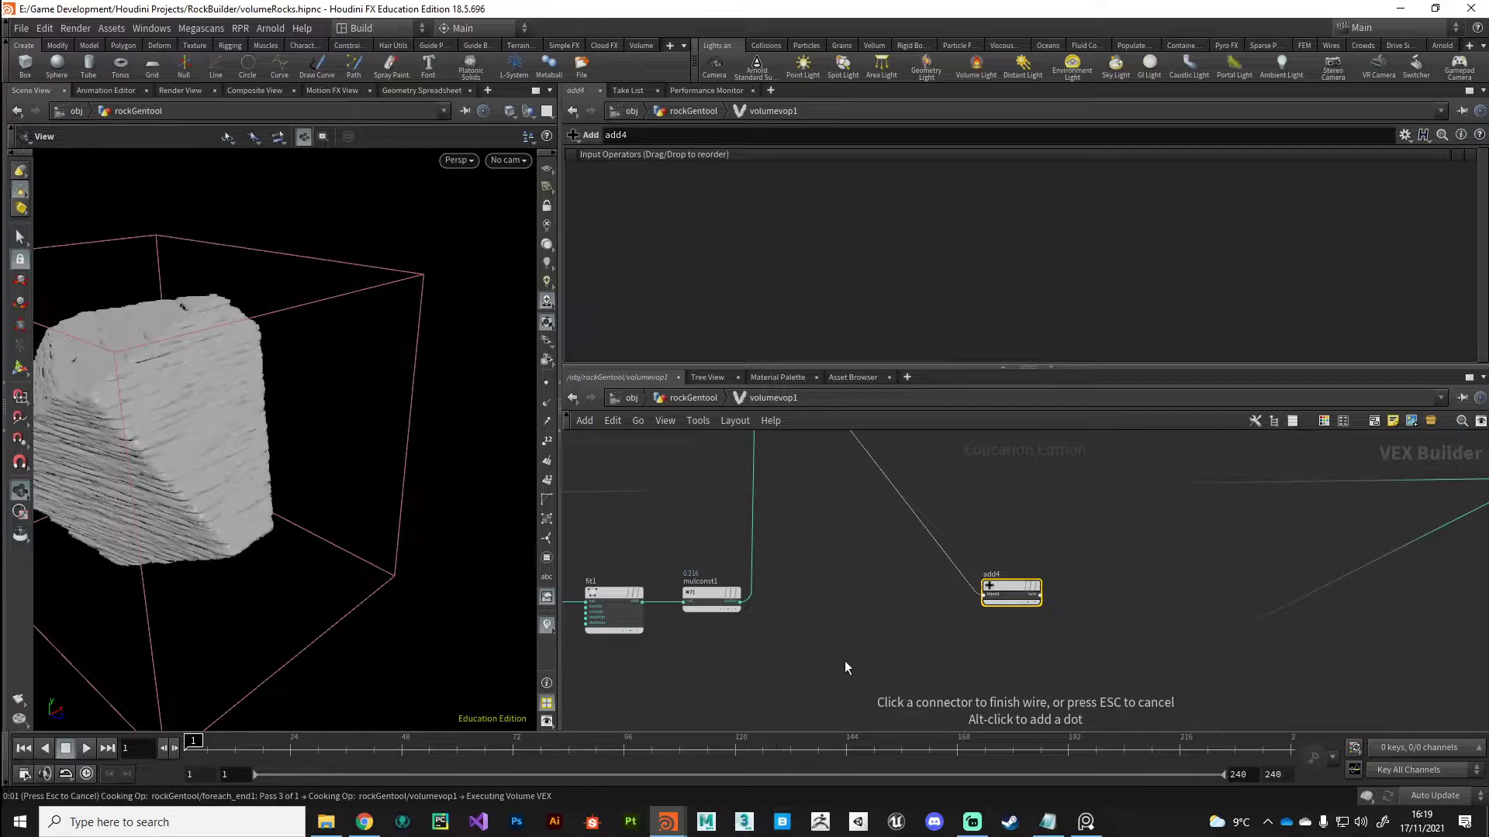
- Wire the scaled output of mulconst2, at the end of the duplicated noise chain, into add4
scroll(933, 648, "down", 3)
scroll(934, 698, "up", 1)
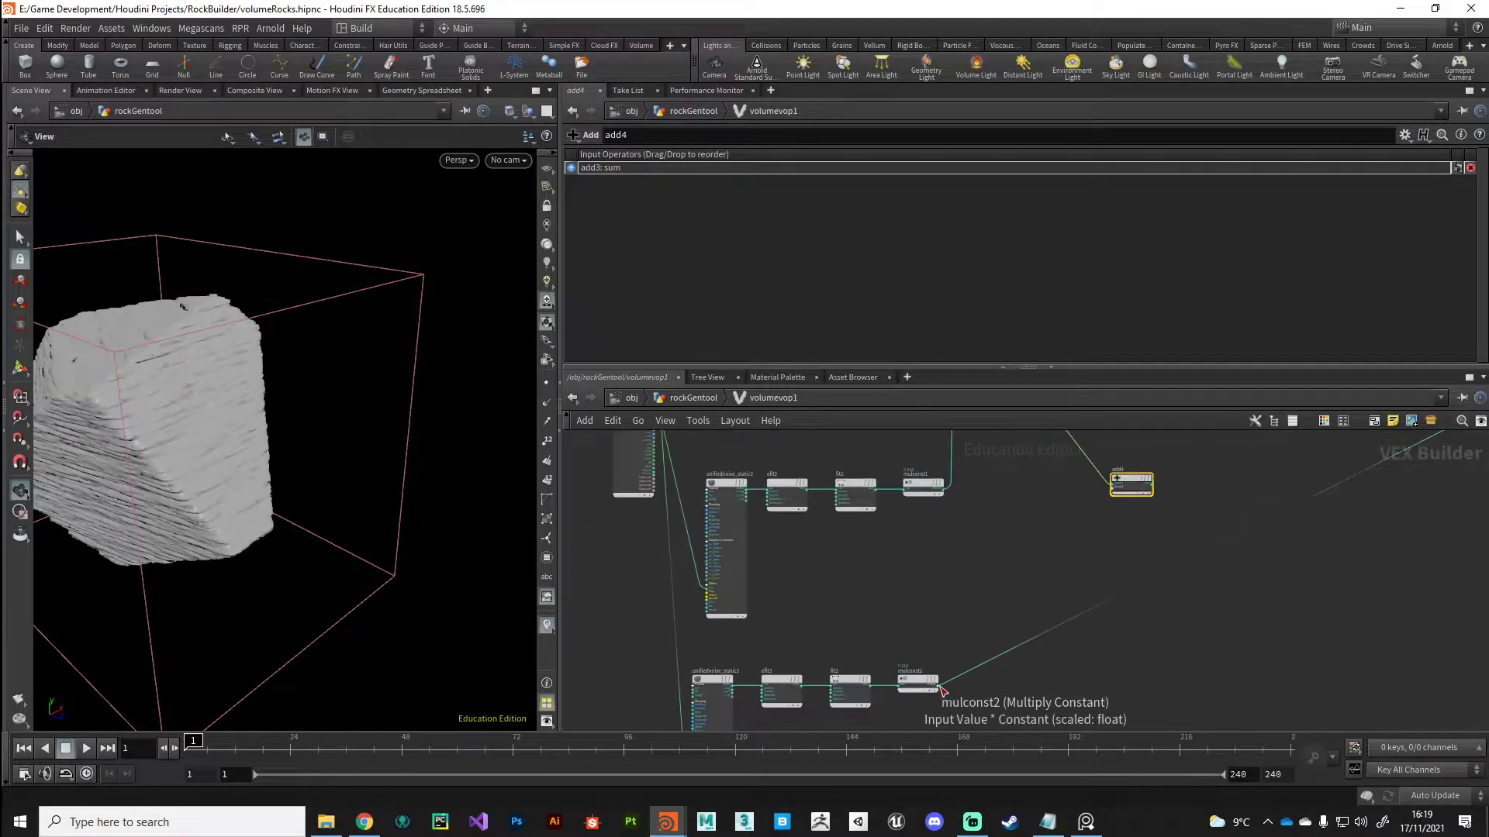
left_click(941, 685)
middle_click_drag(1026, 538, 908, 653)
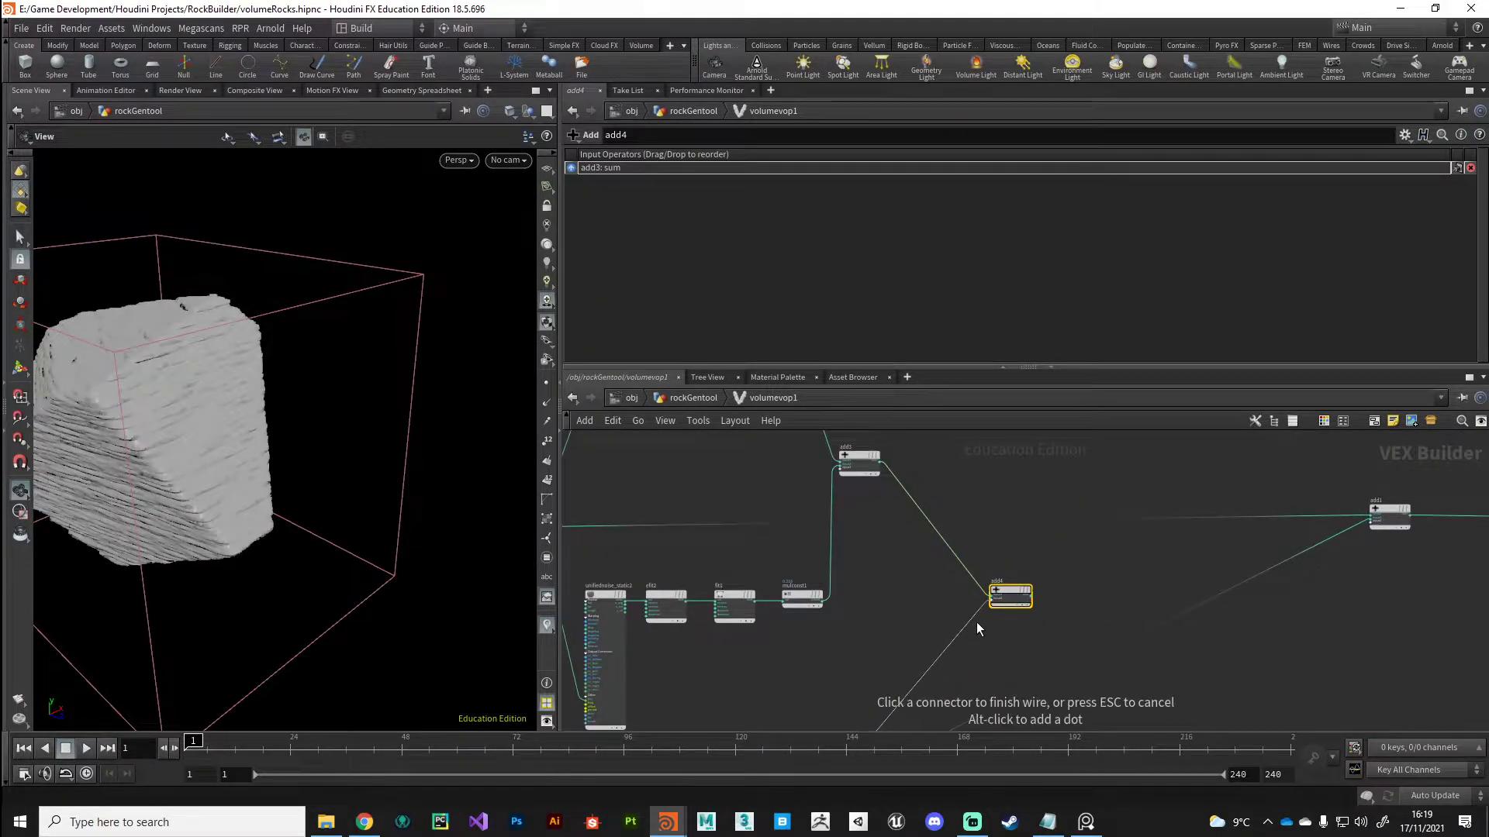
left_click(1020, 660)
middle_click_drag(1067, 641, 789, 642)
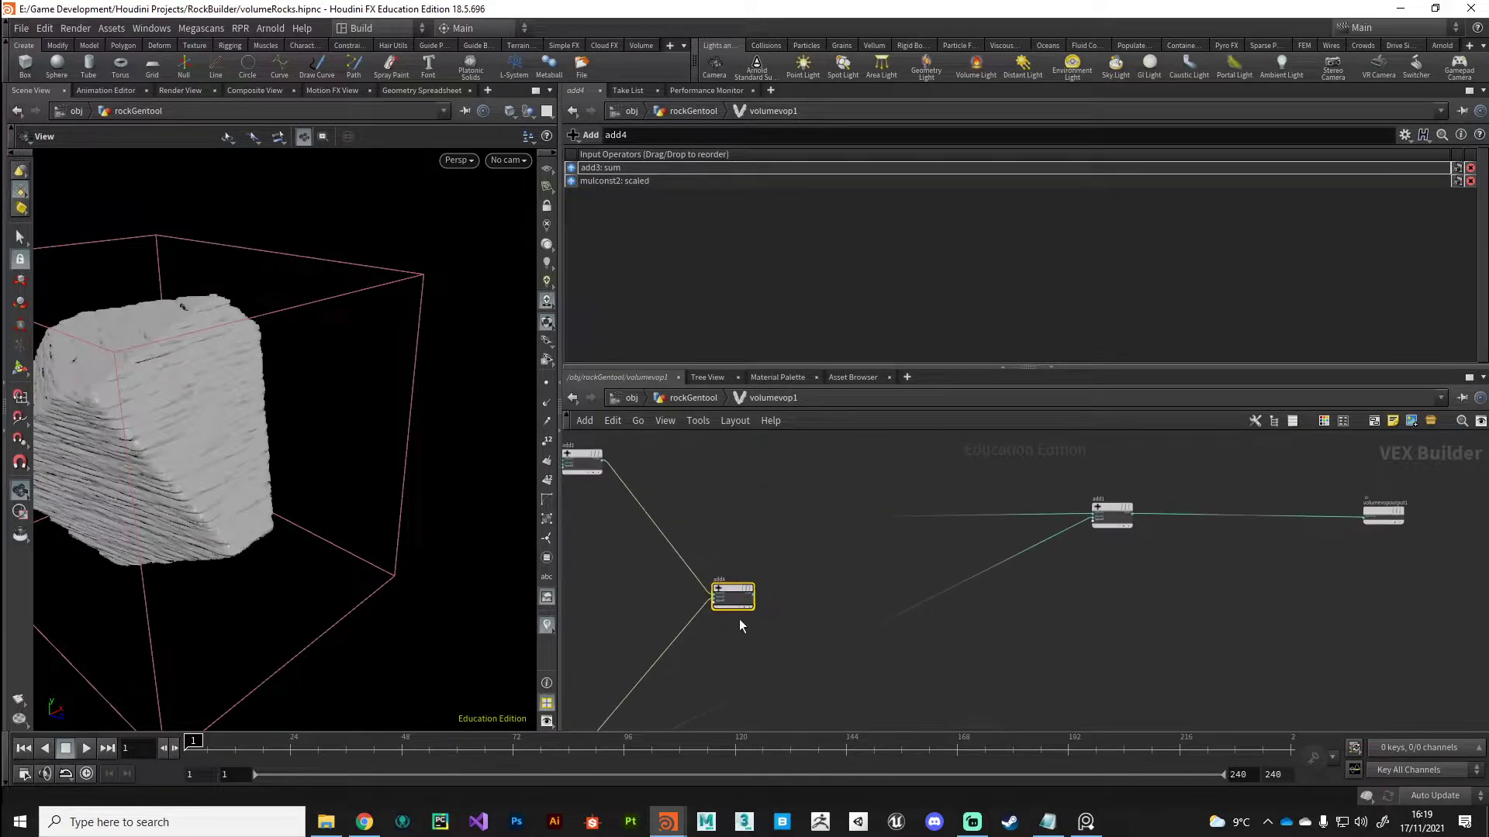
- Wire the sum output of add4 into the second input of add1, replacing the existing connection
scroll(737, 611, "up", 3)
left_click(767, 588)
middle_click_drag(1035, 507, 686, 600)
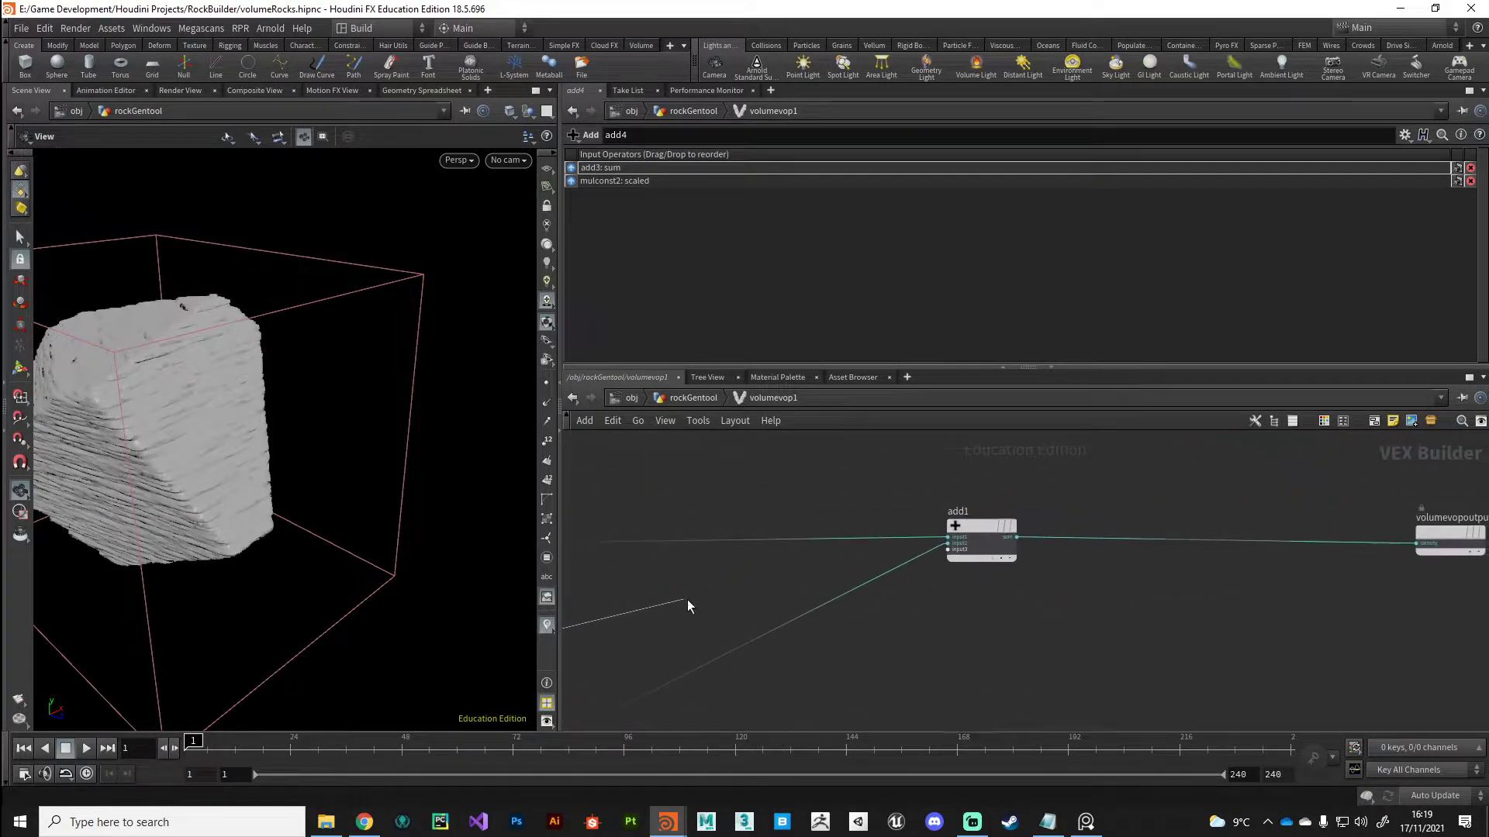
left_click(938, 541)
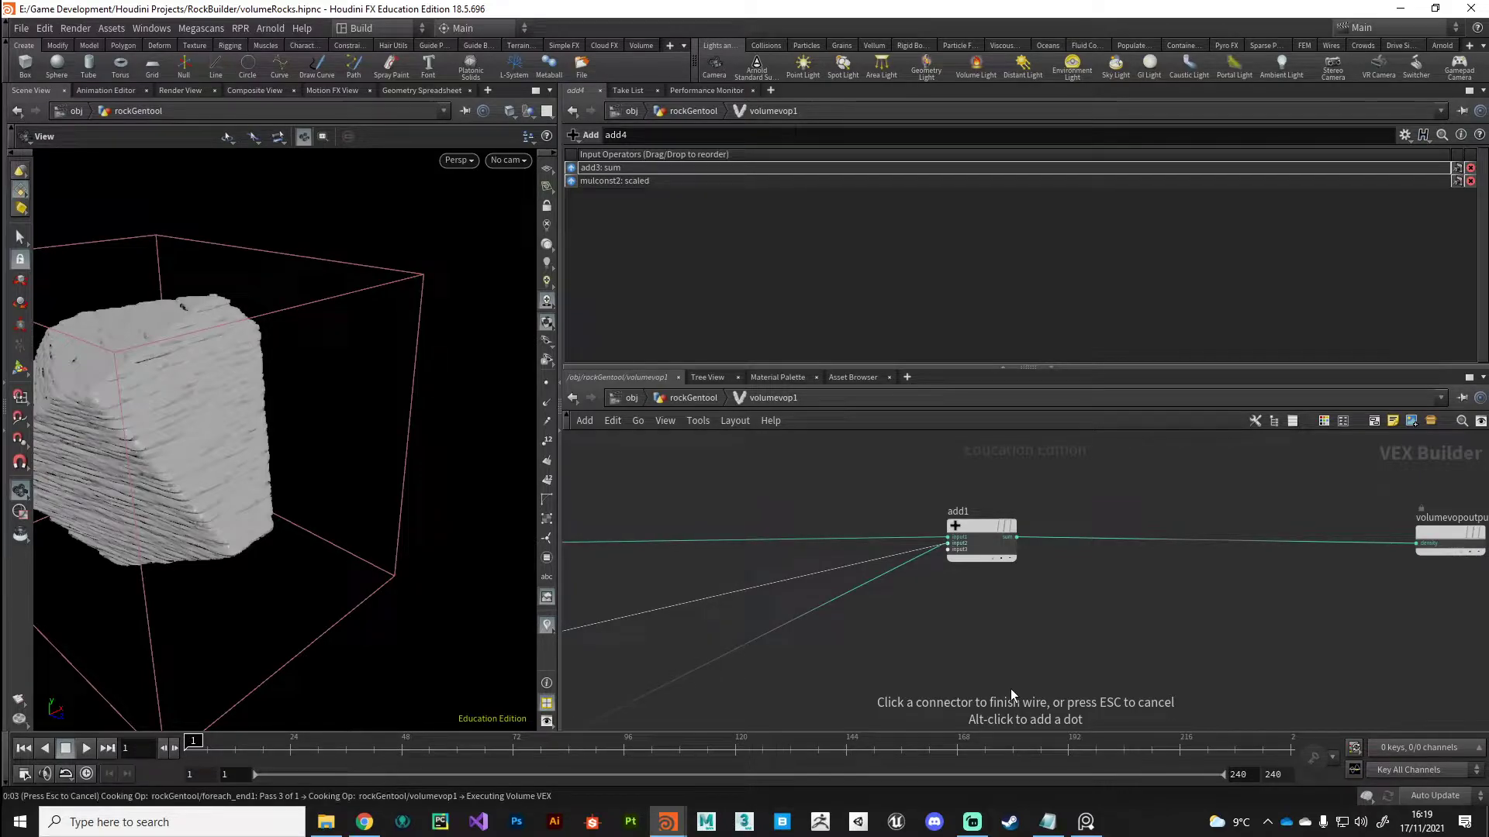
key("Escape")
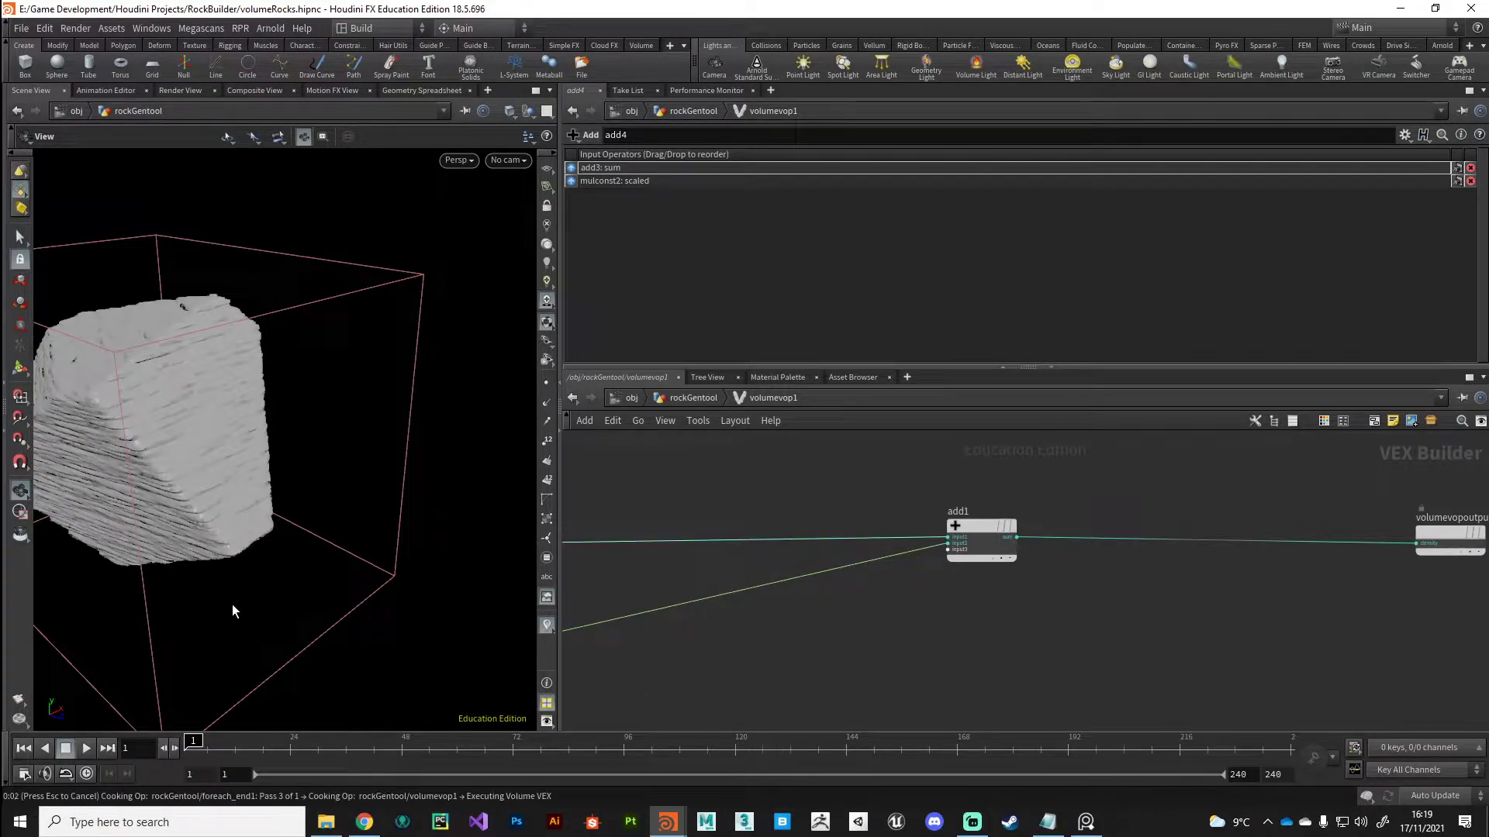
- Set the Multiplier of mulconst2 to 0.098
left_click_drag(233, 608, 425, 608)
middle_click_drag(602, 664, 1007, 534)
scroll(1007, 533, "down", 3)
middle_click_drag(854, 581, 967, 491)
middle_click_drag(907, 568, 1027, 483)
scroll(849, 583, "up", 3)
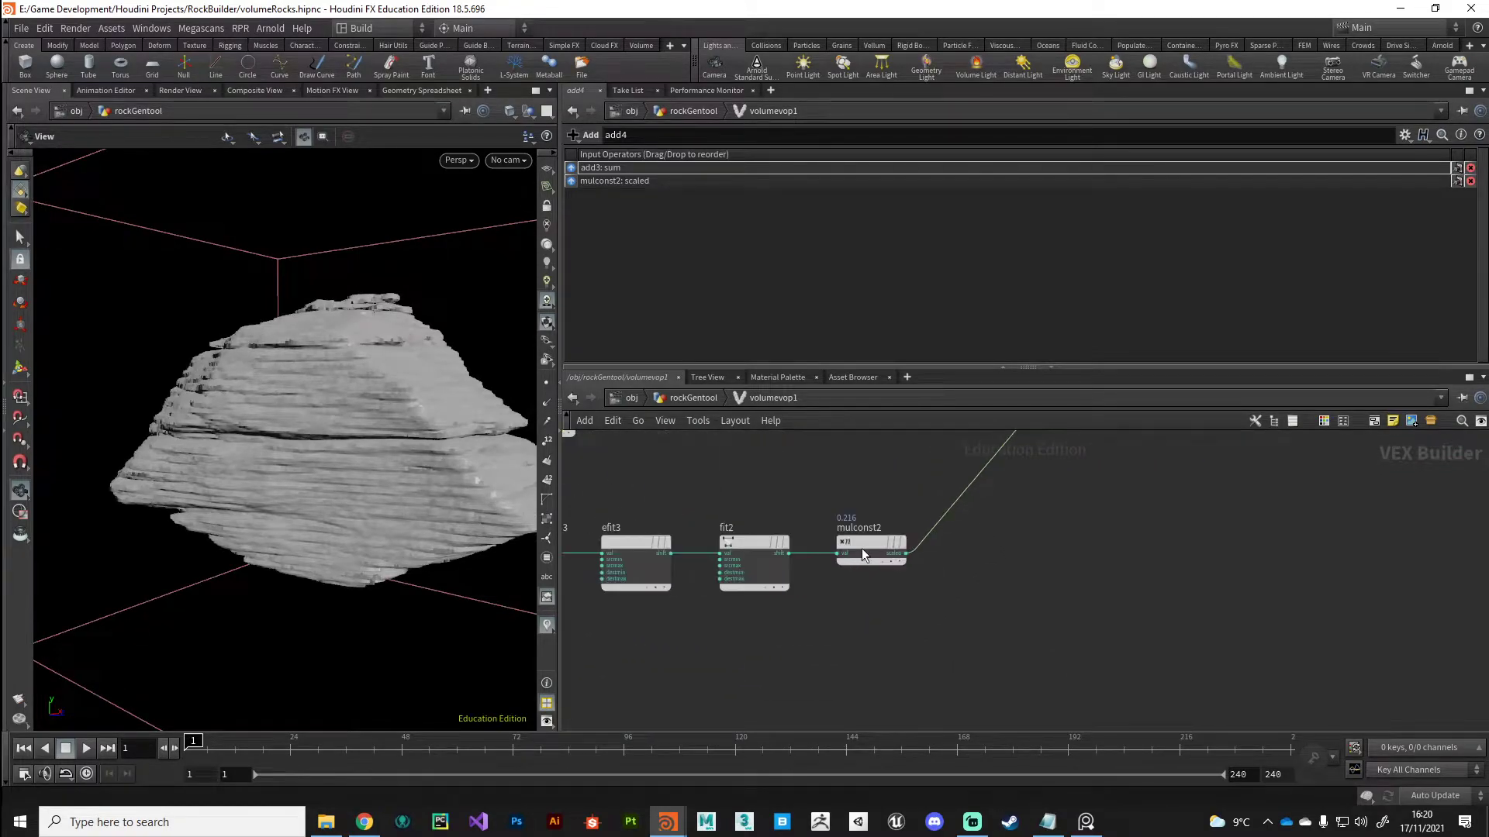
left_click(862, 547)
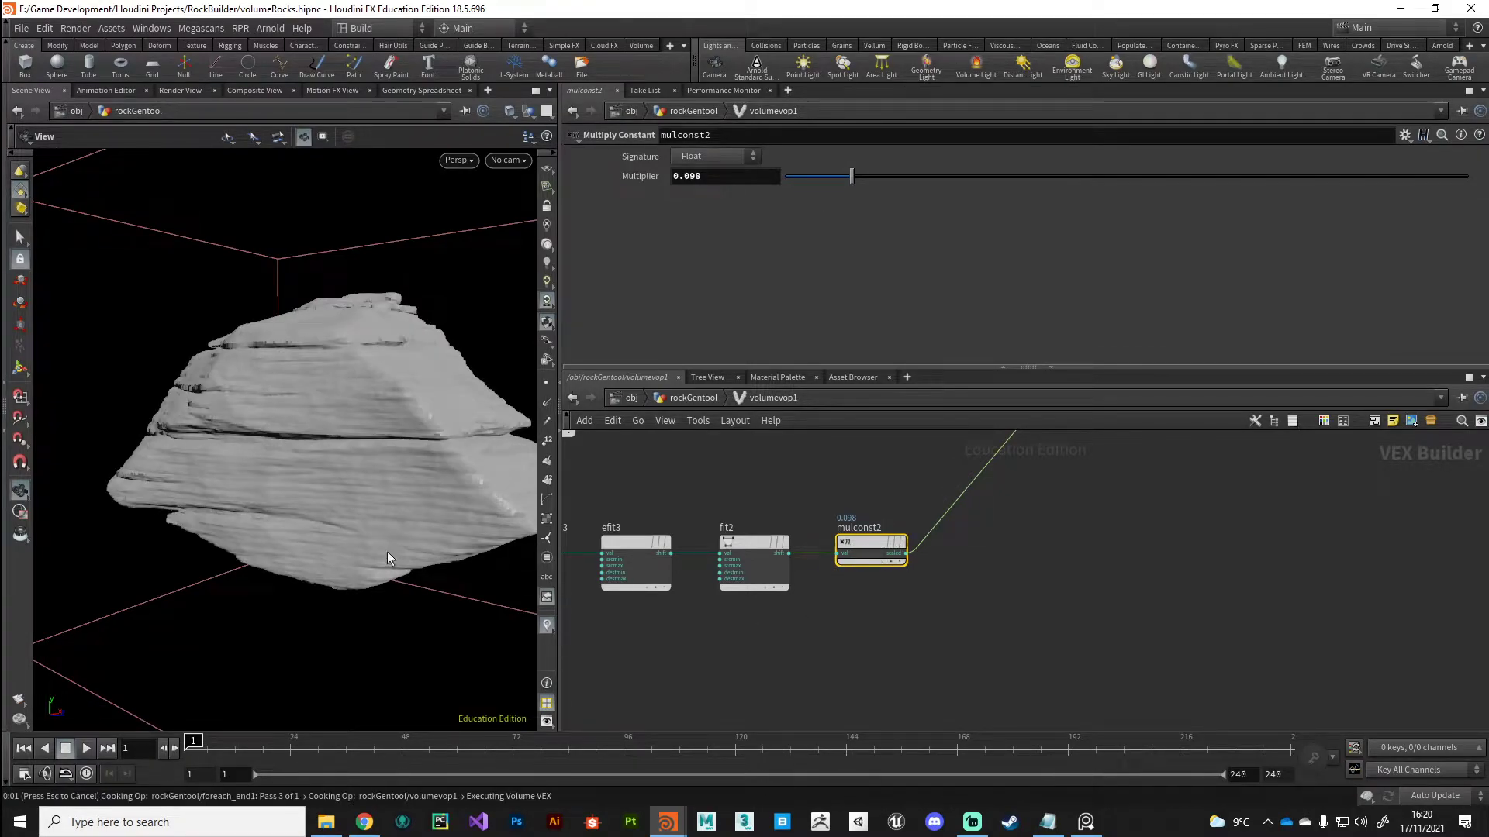
- Examine the layered rock surface at different distances and from several angles
scroll(234, 576, "down", 2)
left_click_drag(195, 577, 284, 566)
scroll(292, 583, "down", 4)
scroll(230, 582, "up", 3)
scroll(243, 569, "up", 4)
scroll(280, 572, "down", 2)
left_click_drag(392, 410, 341, 496)
- Adjust the Destination Max of efit3 in the duplicated noise chain to 0.138
middle_click_drag(750, 619, 882, 607)
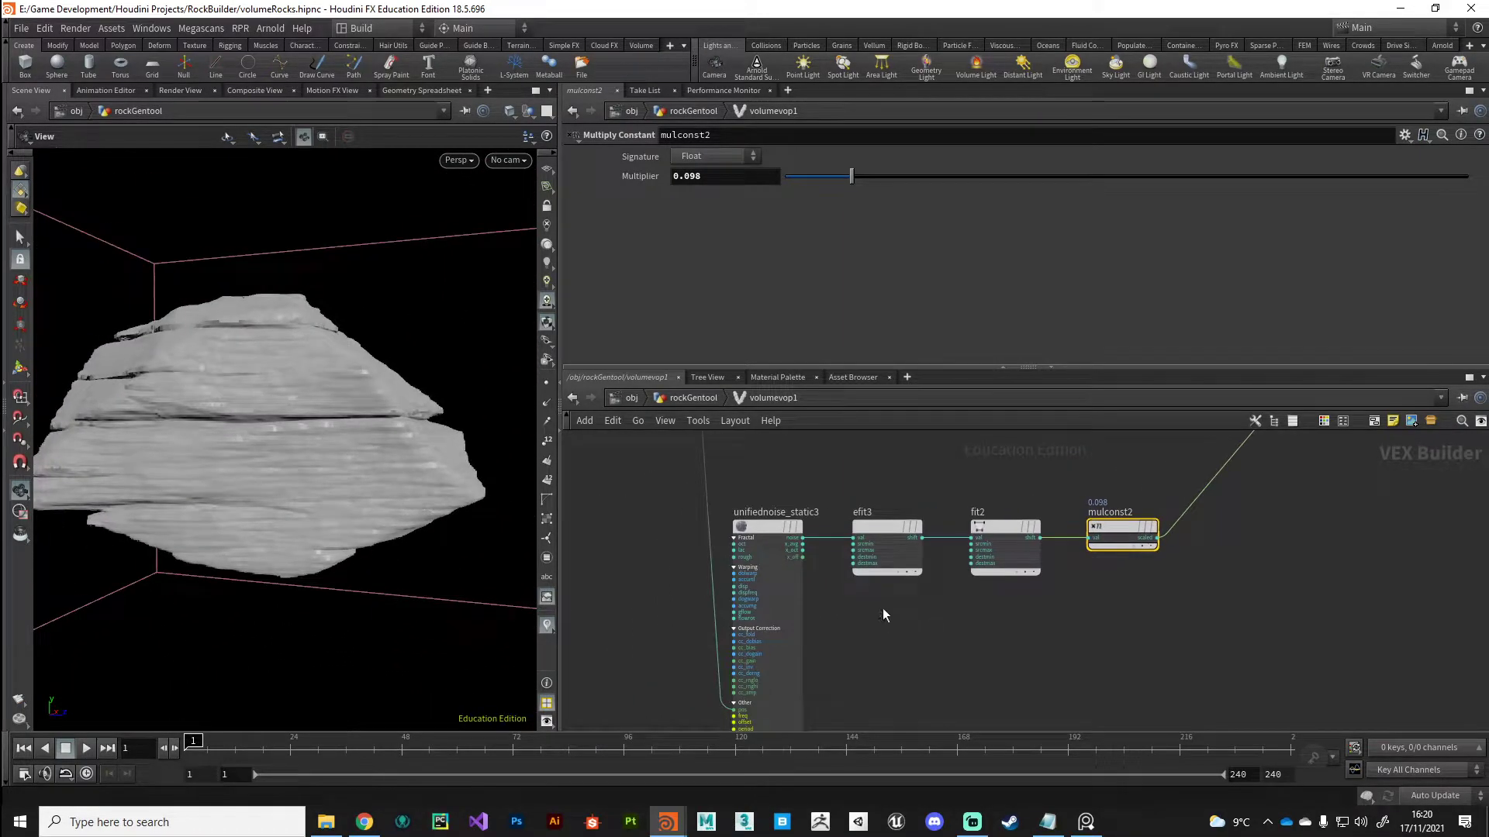
left_click(876, 530)
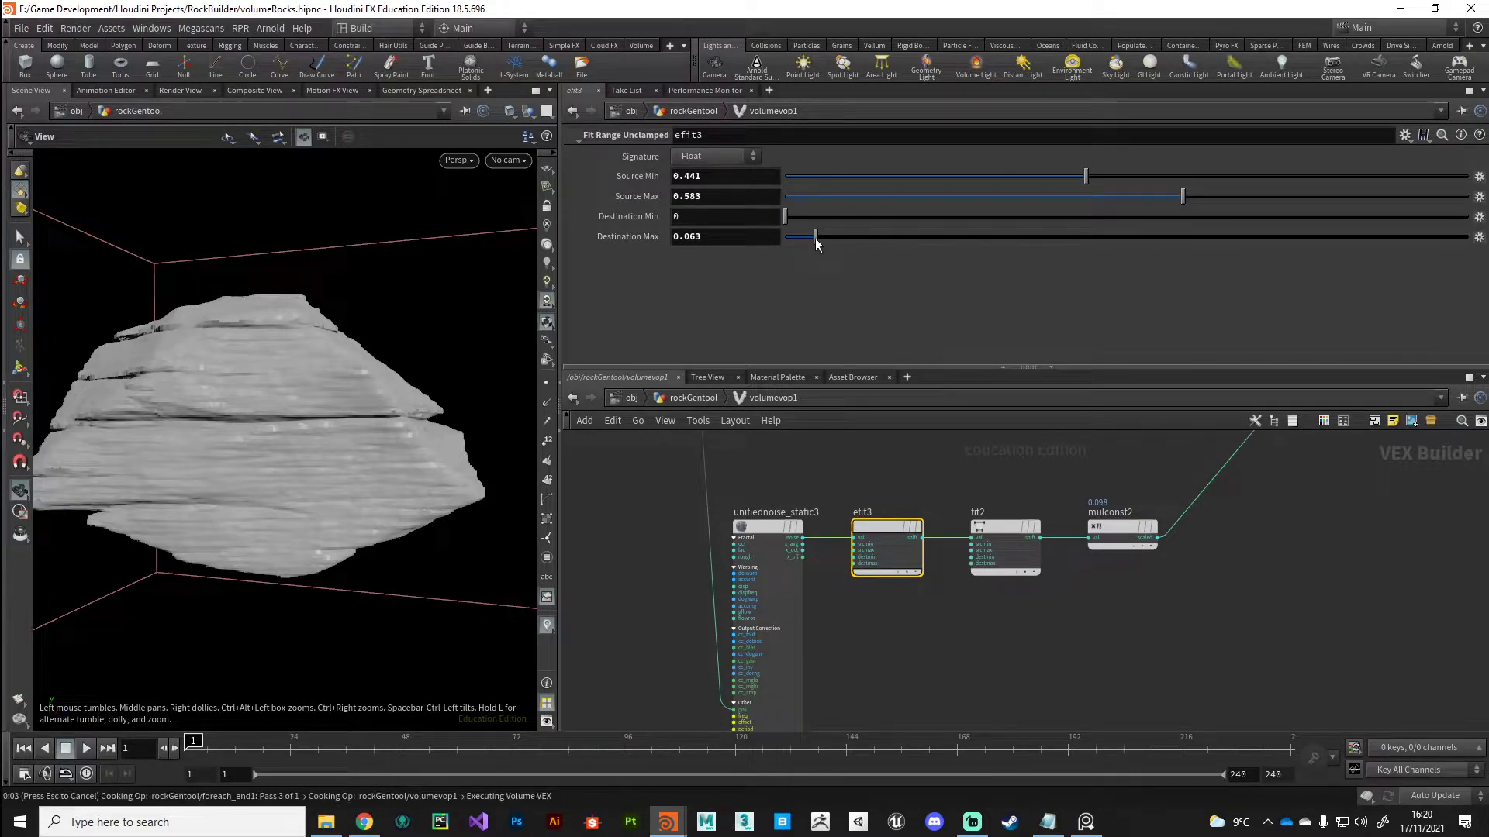
left_click_drag(815, 237, 812, 238)
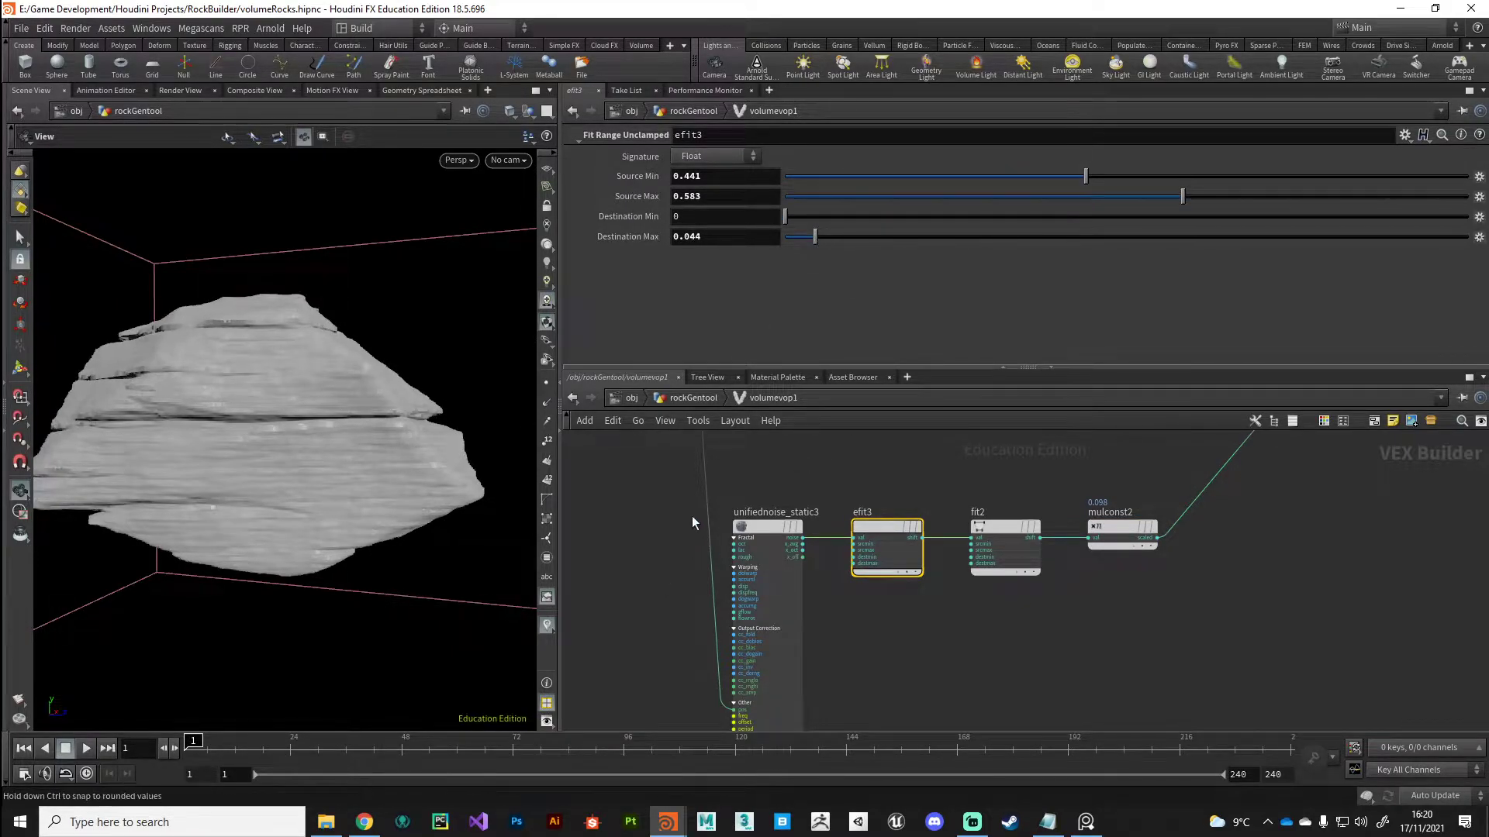
left_click(892, 236)
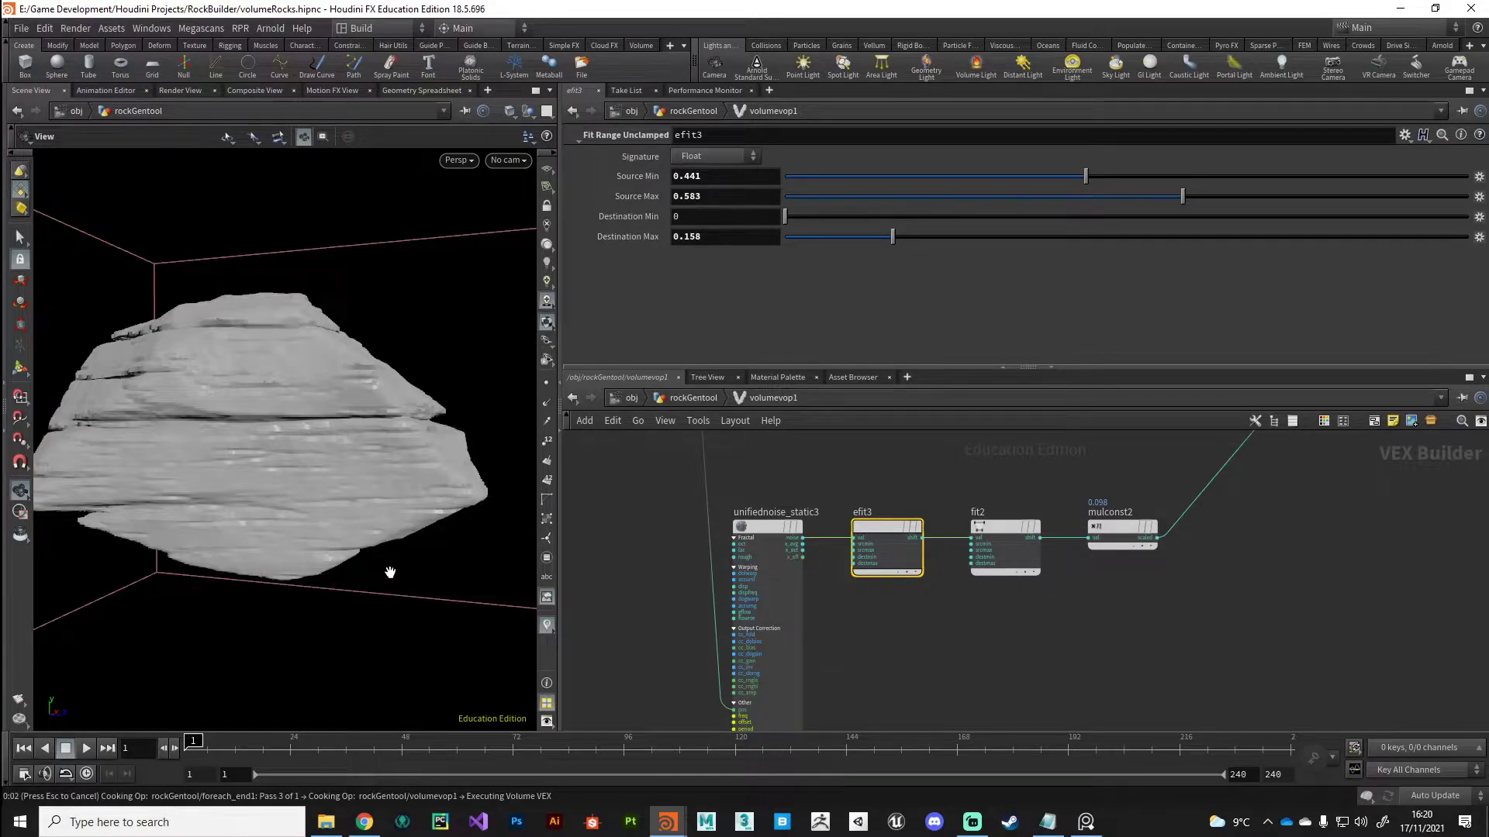
left_click_drag(390, 572, 314, 570)
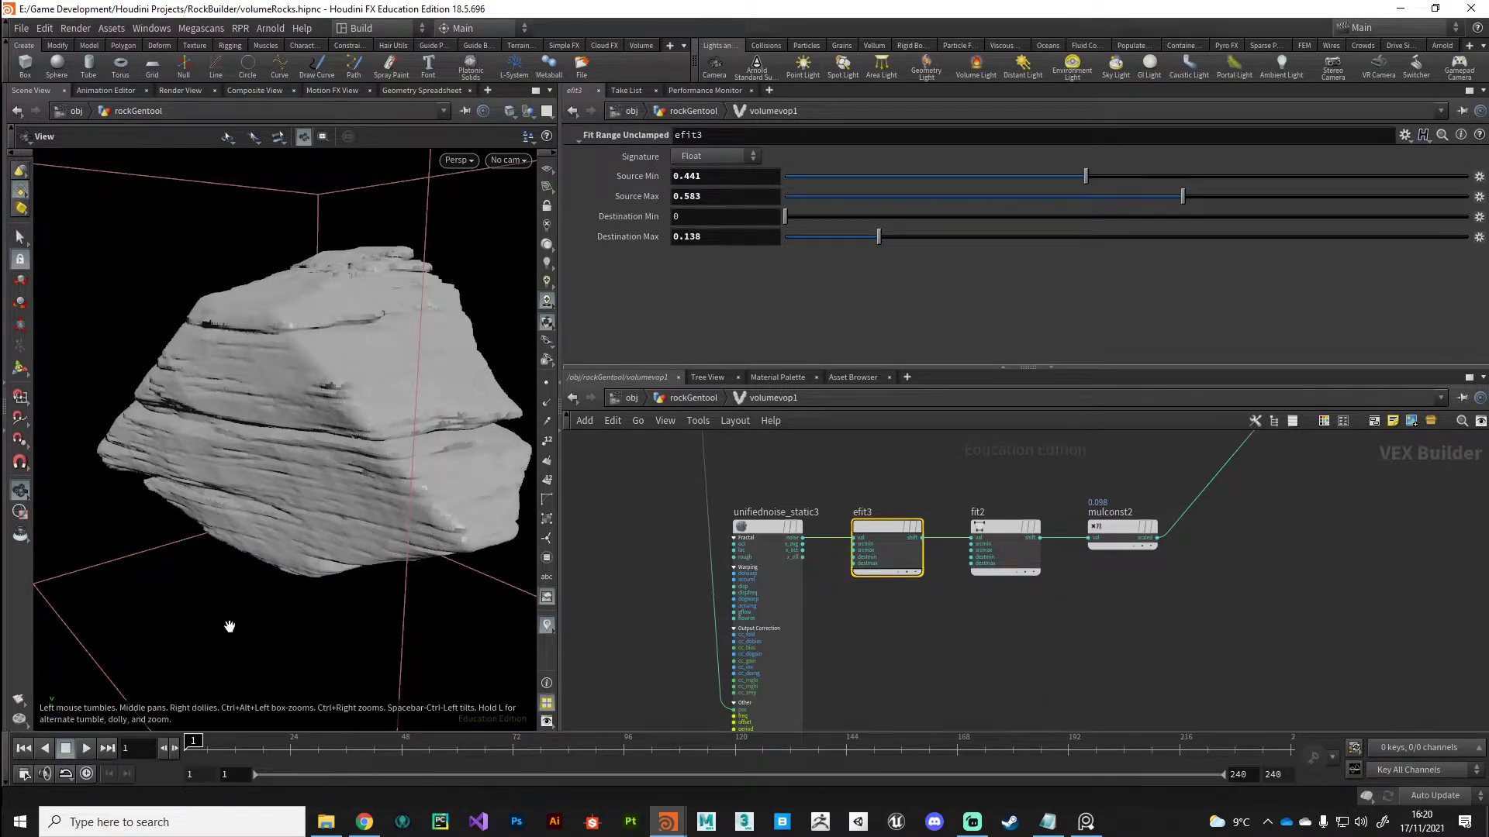
left_click_drag(144, 557, 496, 636)
- Return to the rockGentool network and preview rock pieces 0, 1 and 2 using the Single Pass of foreach_end1
key("u")
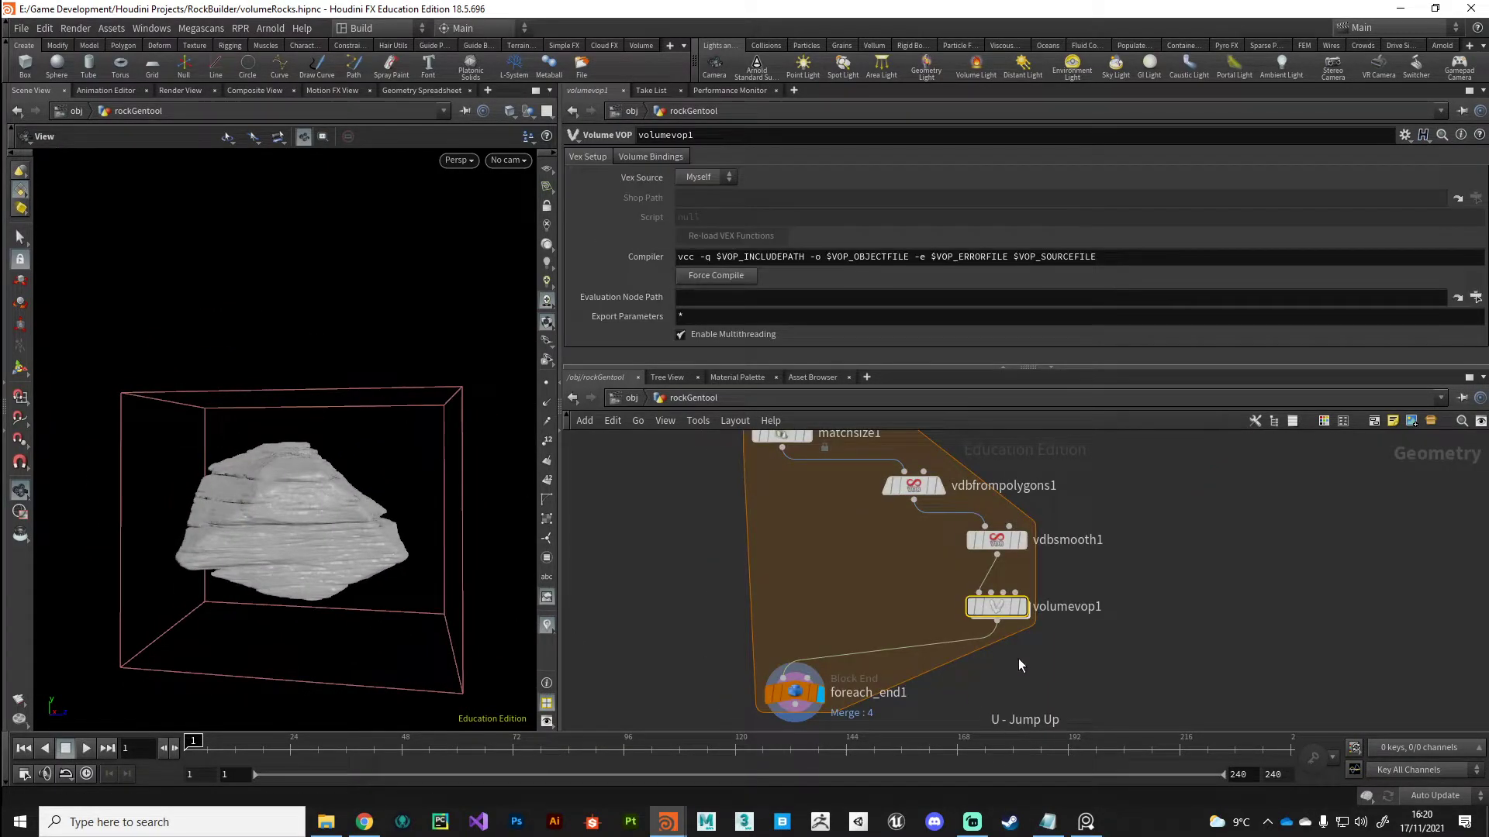
left_click(792, 690)
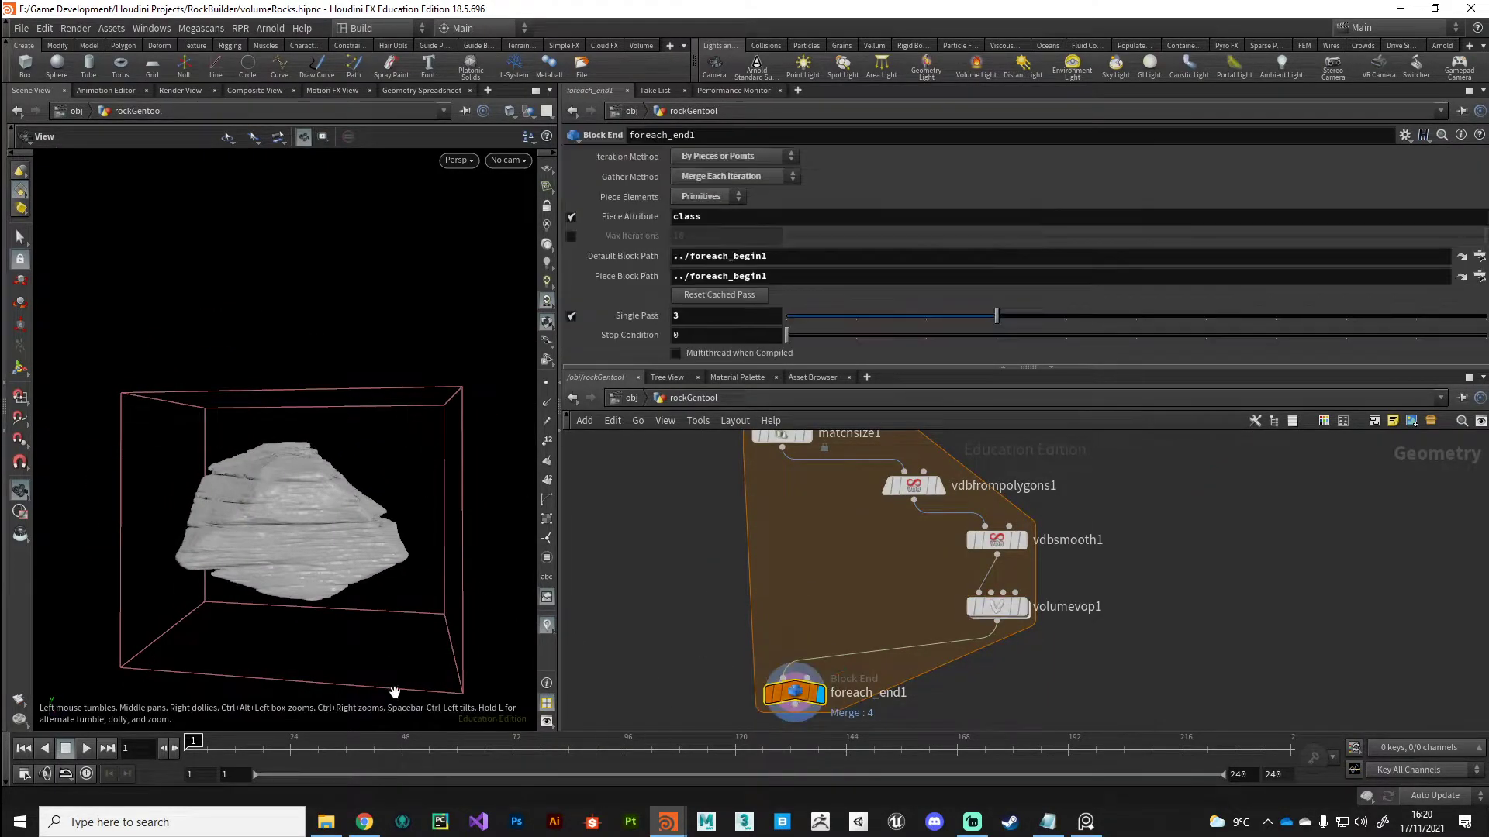
left_click_drag(411, 593, 419, 522)
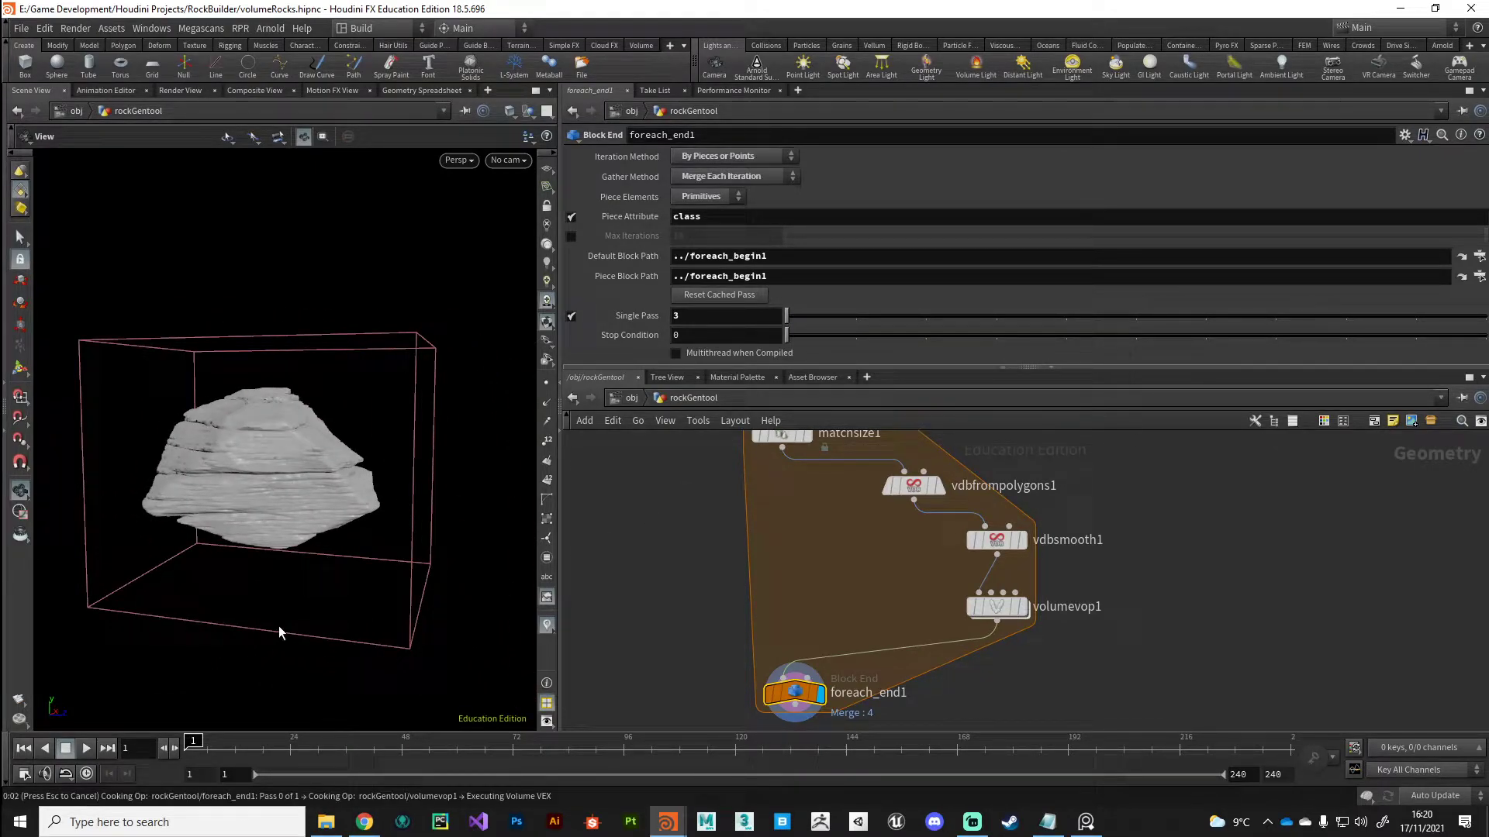
left_click_drag(277, 626, 186, 543)
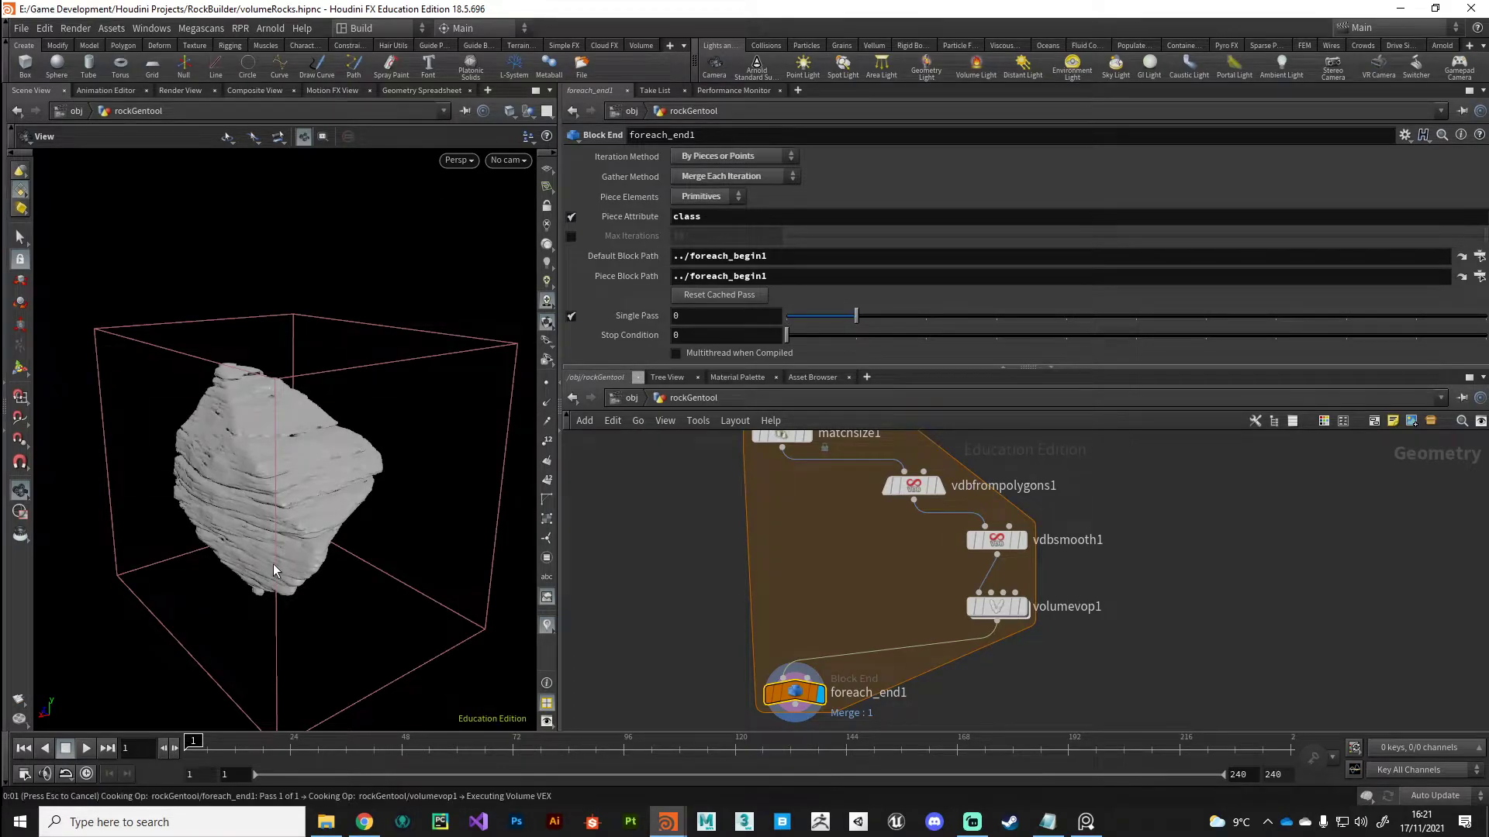
left_click_drag(272, 555, 233, 555)
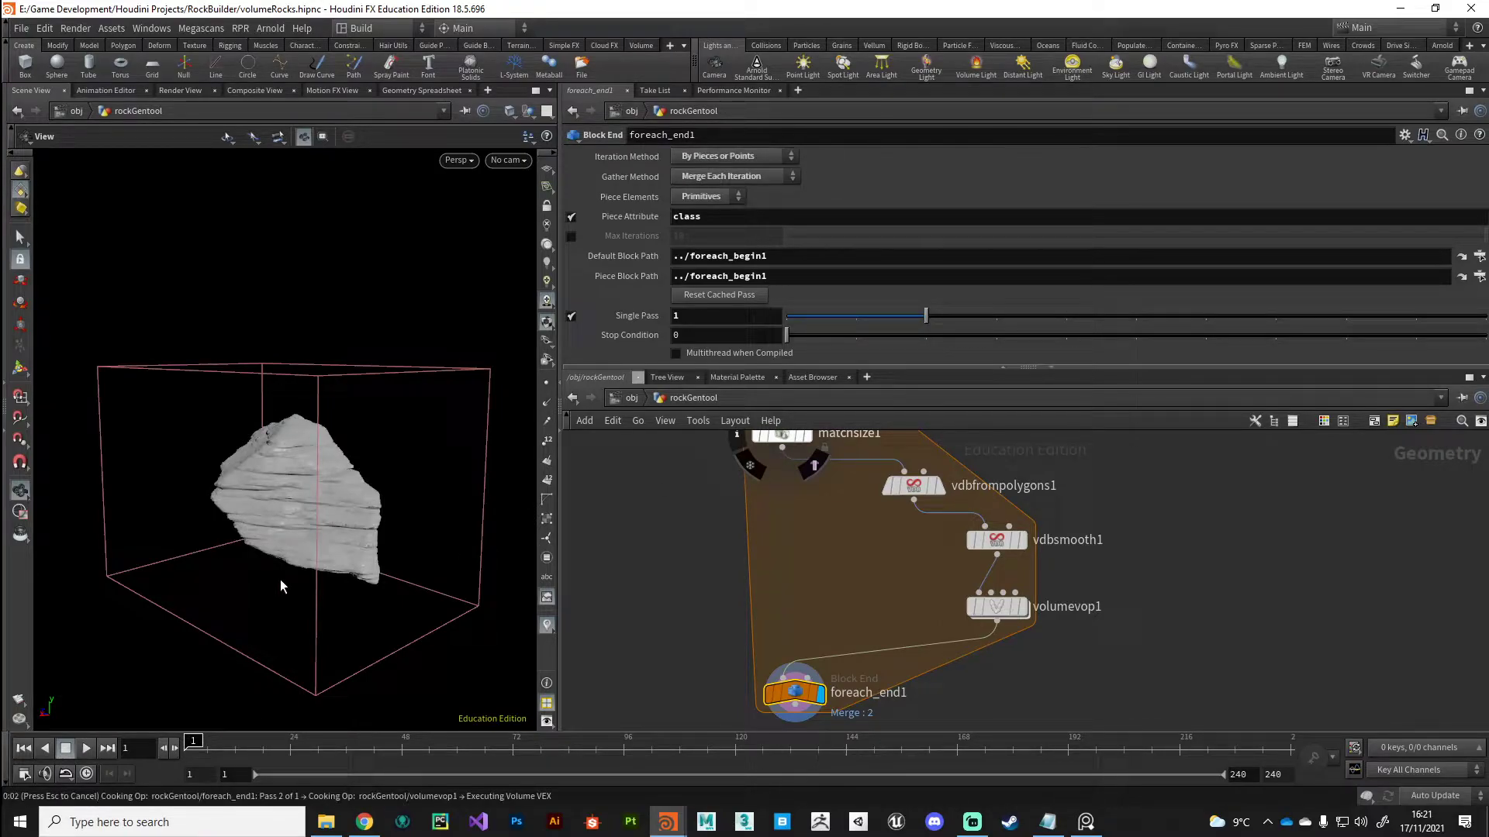
left_click_drag(332, 593, 292, 557)
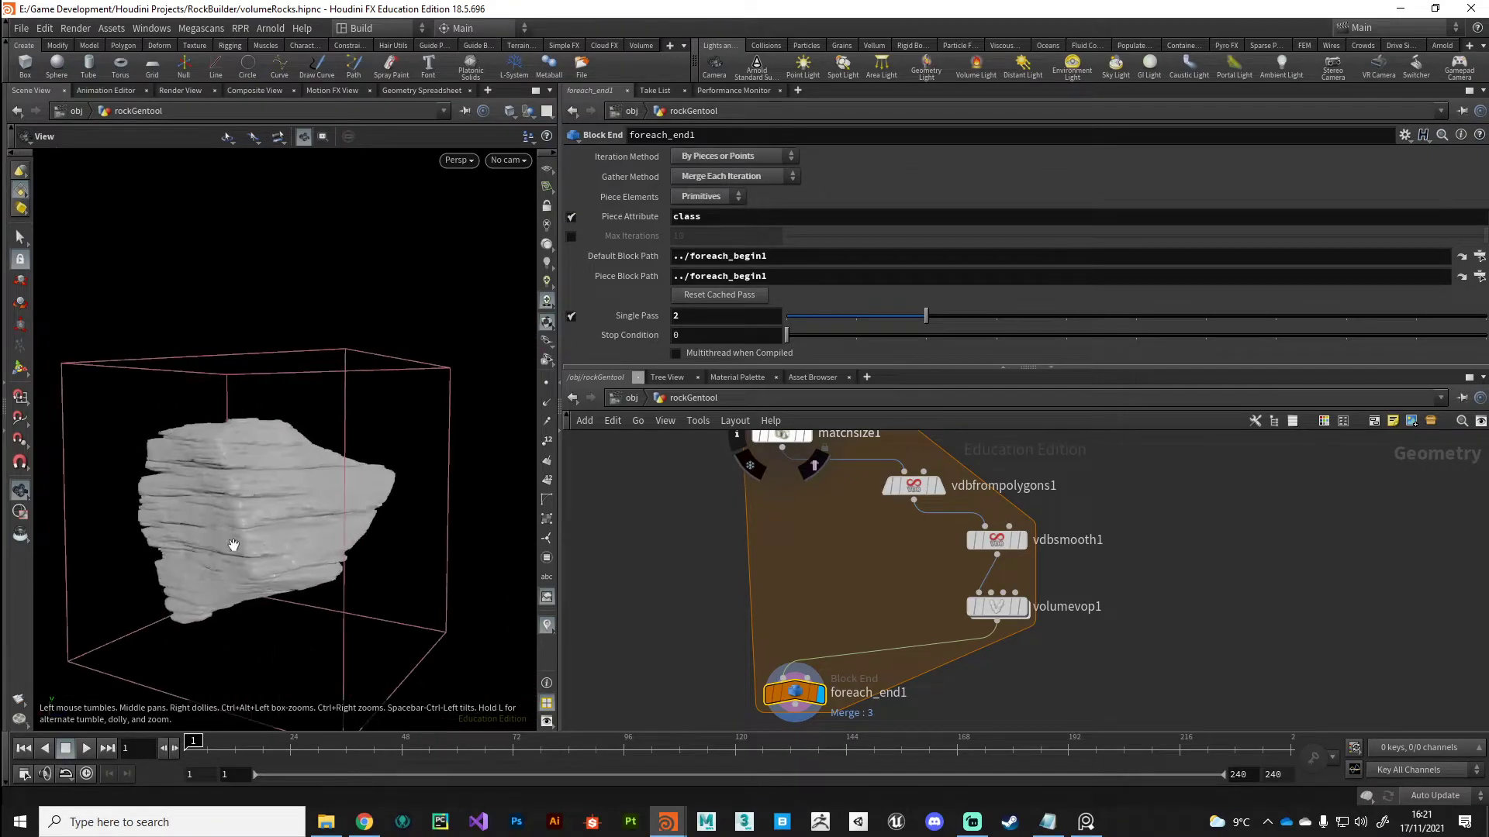
left_click_drag(498, 630, 334, 664)
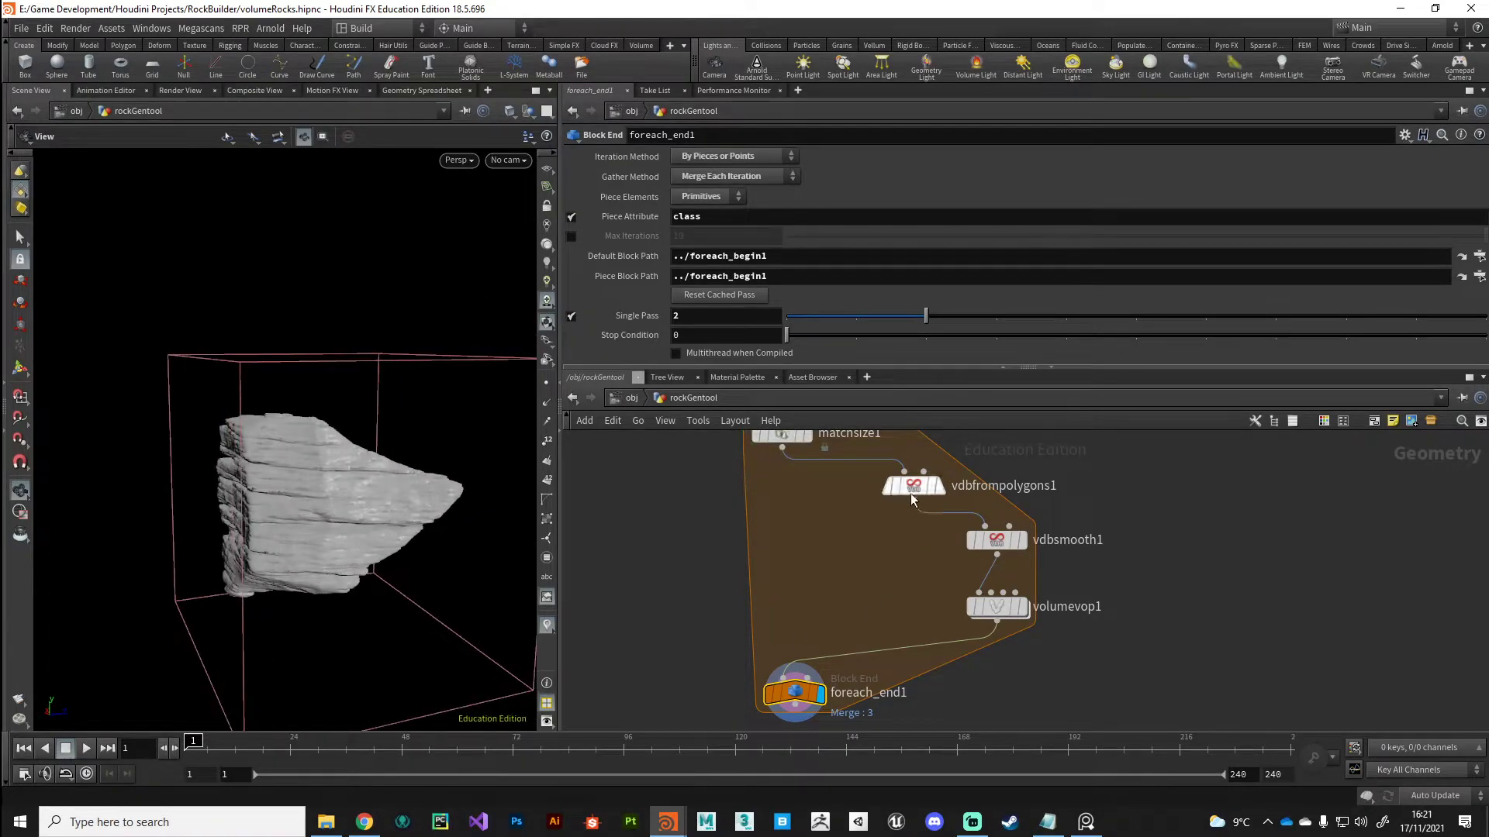
- Display matchsize1 and vdbfrompolygons1 in turn to inspect the base piece before the noise is applied
middle_click_drag(808, 439, 803, 532)
left_click(803, 532)
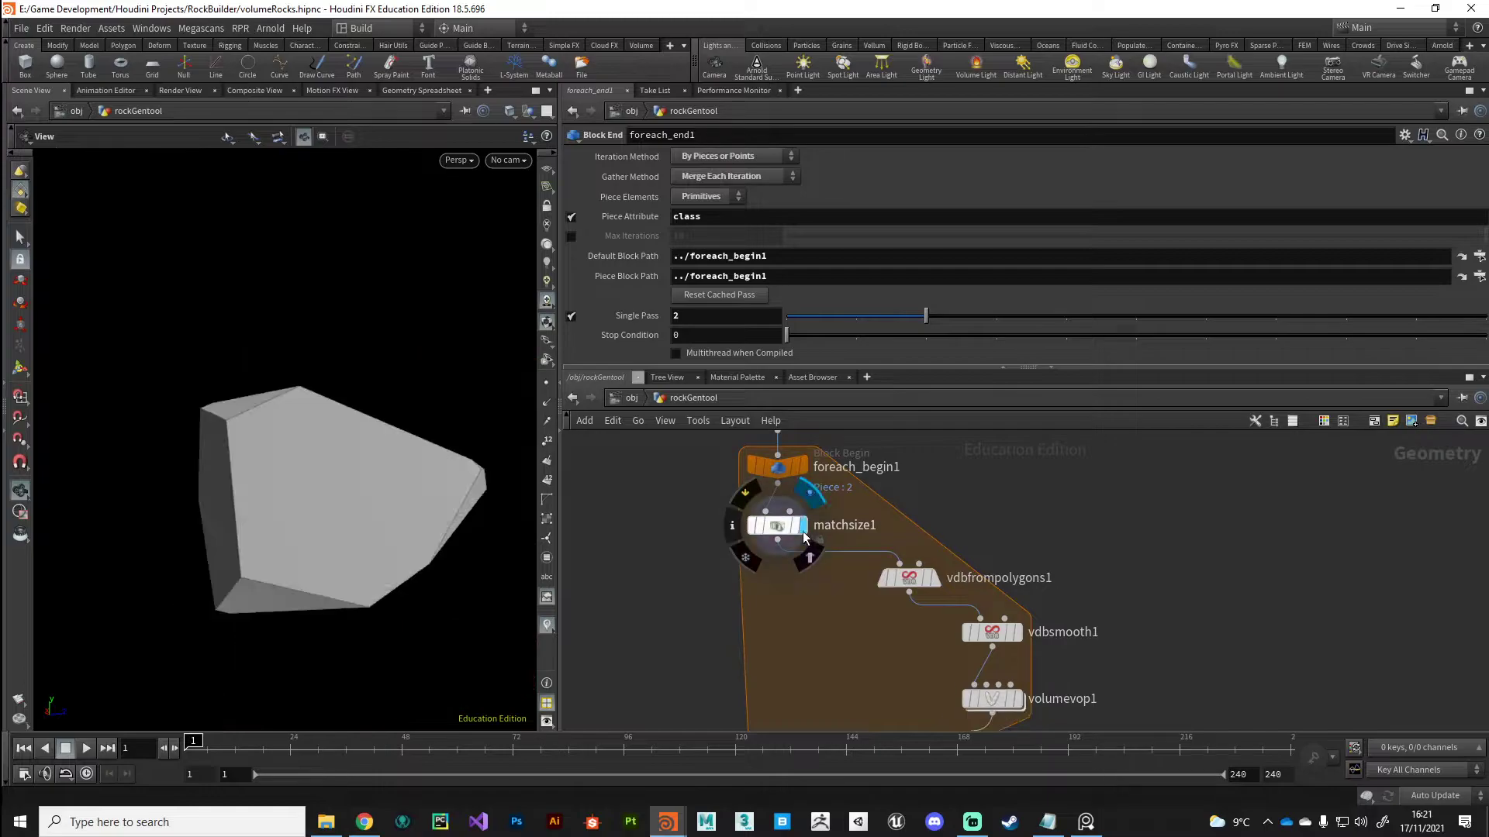
left_click(784, 527)
left_click_drag(344, 646, 385, 647)
left_click(934, 578)
left_click(913, 587)
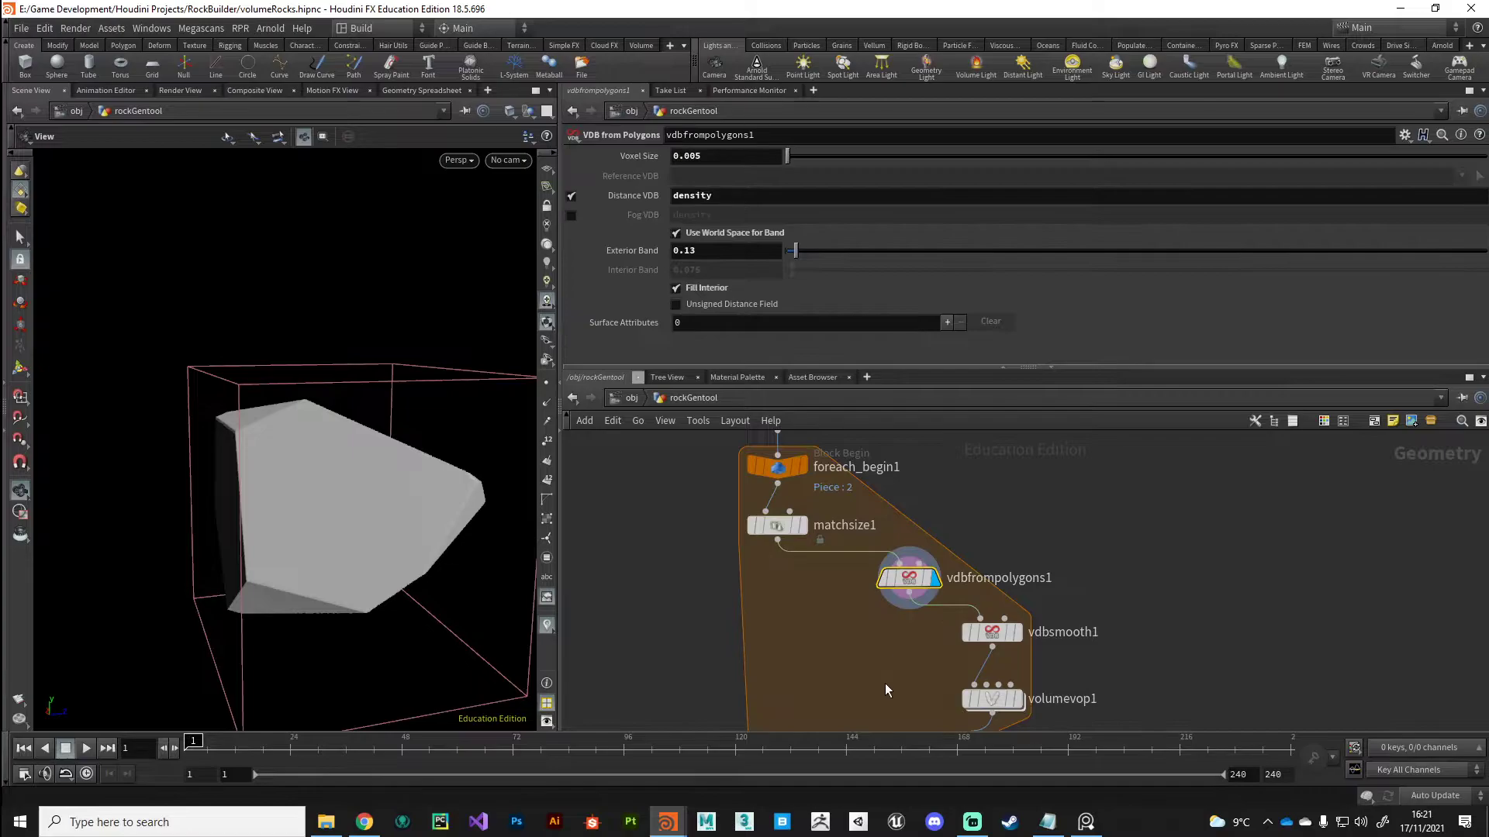
middle_click_drag(913, 587, 863, 484)
mouse_move(948, 533)
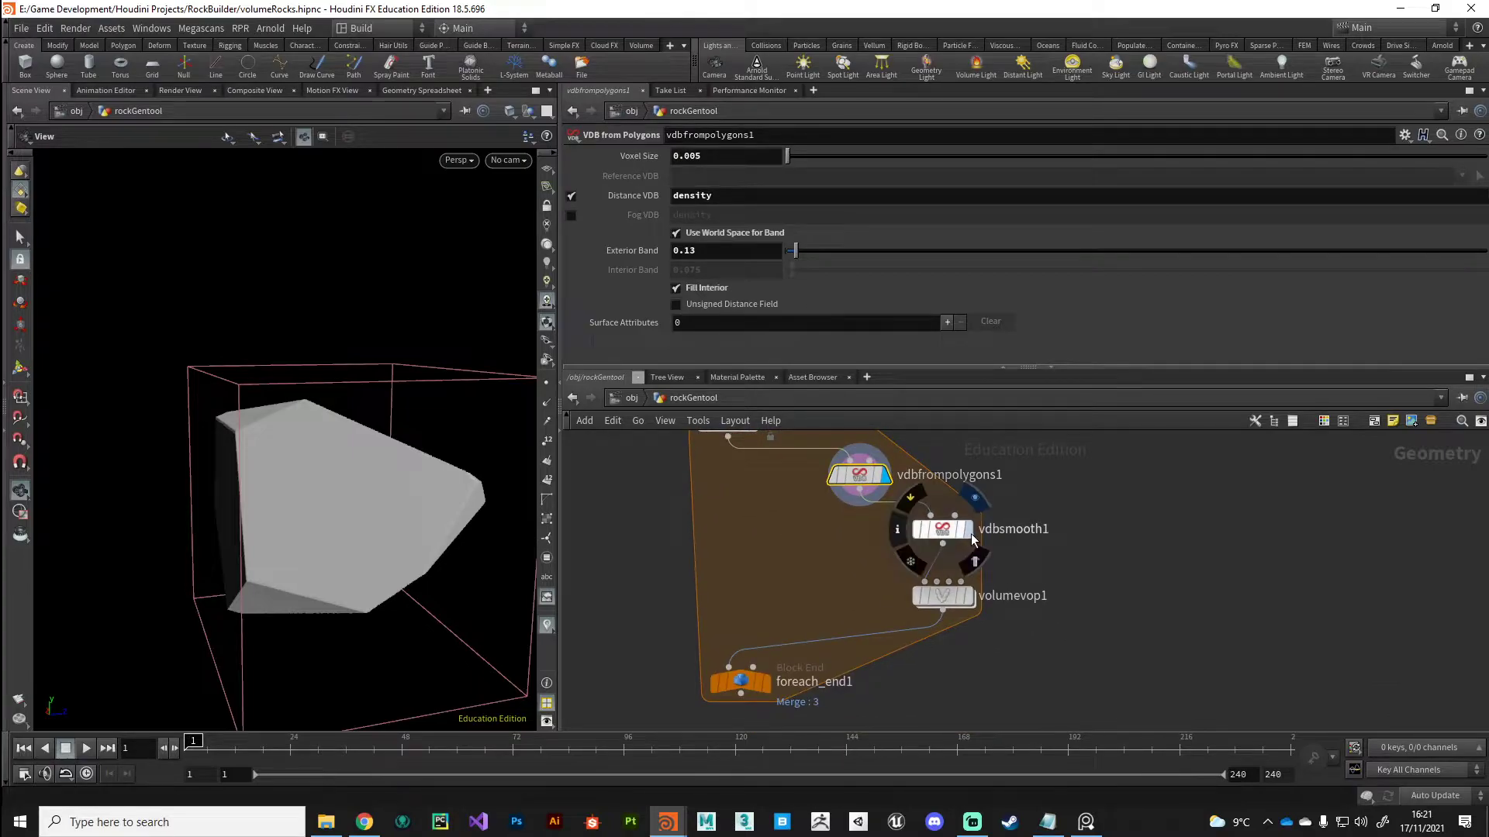
- Display volumevop1 and examine the noise-displaced rock up close from several sides
left_click(967, 596)
left_click(940, 597)
left_click_drag(381, 614, 227, 614)
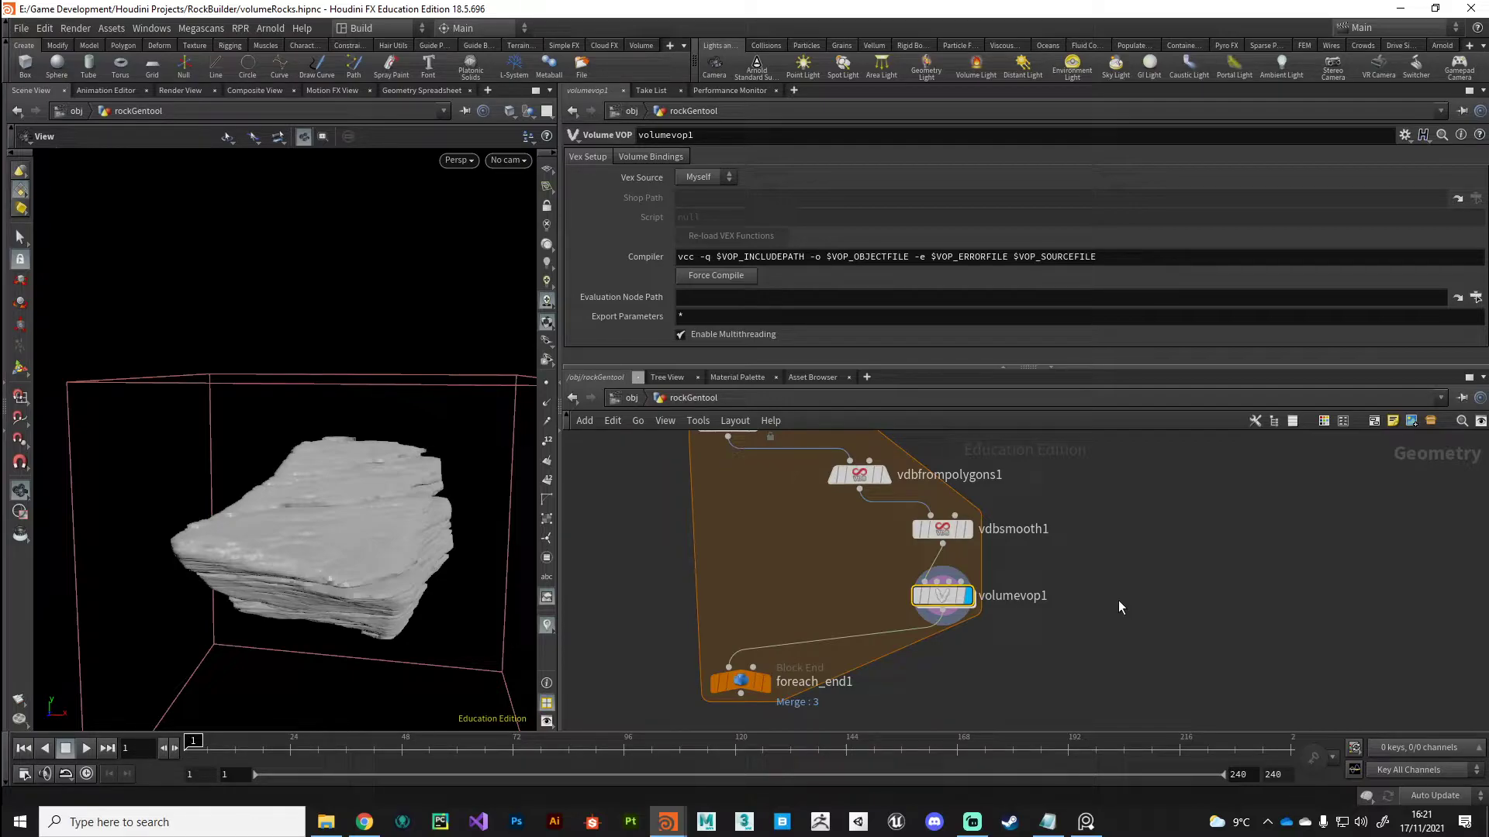
left_click_drag(435, 620, 432, 589)
right_click_drag(432, 588, 365, 592)
left_click_drag(365, 592, 214, 554)
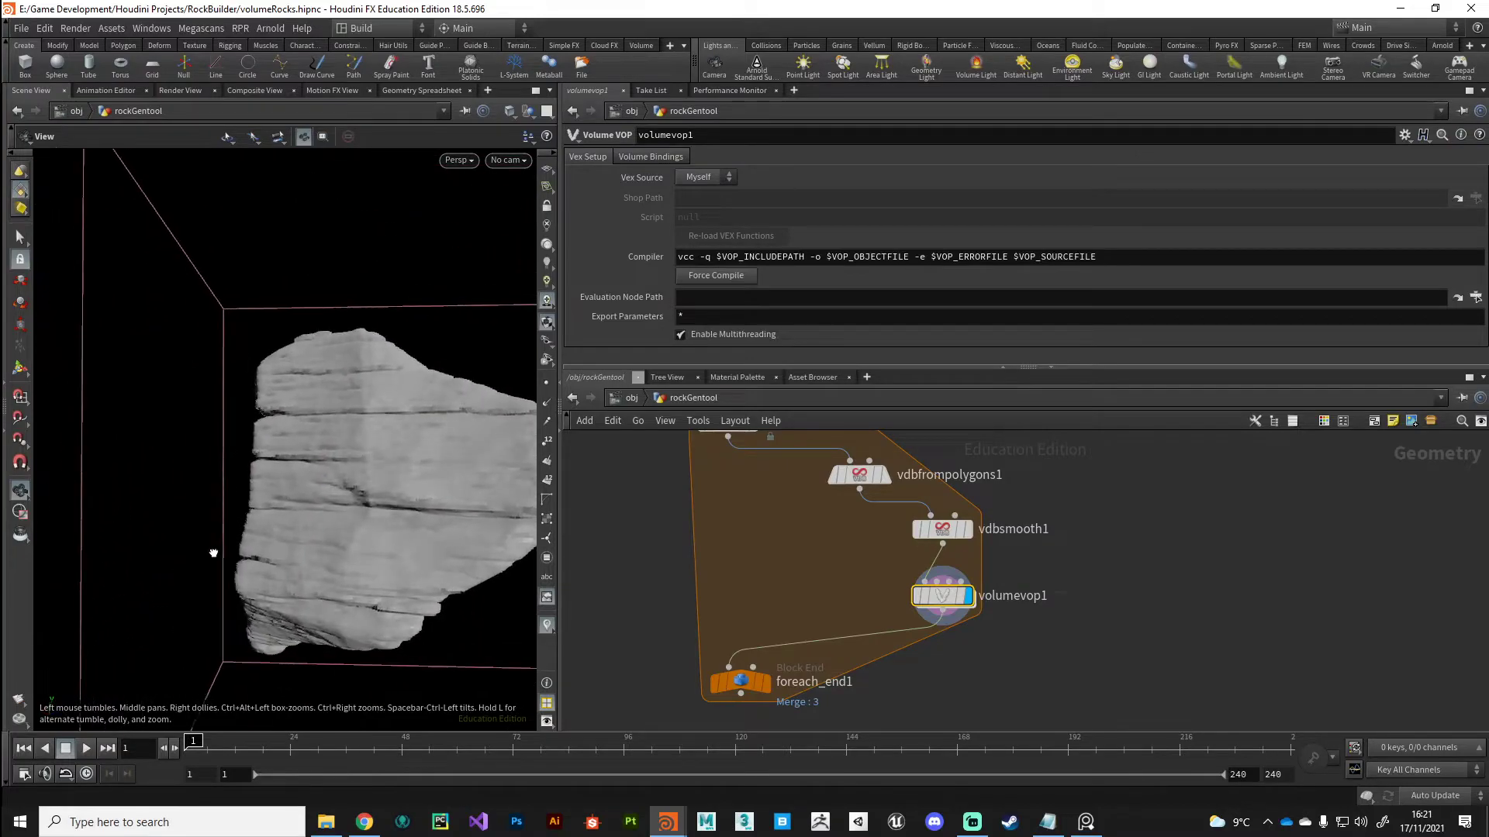
left_click_drag(312, 534, 398, 572)
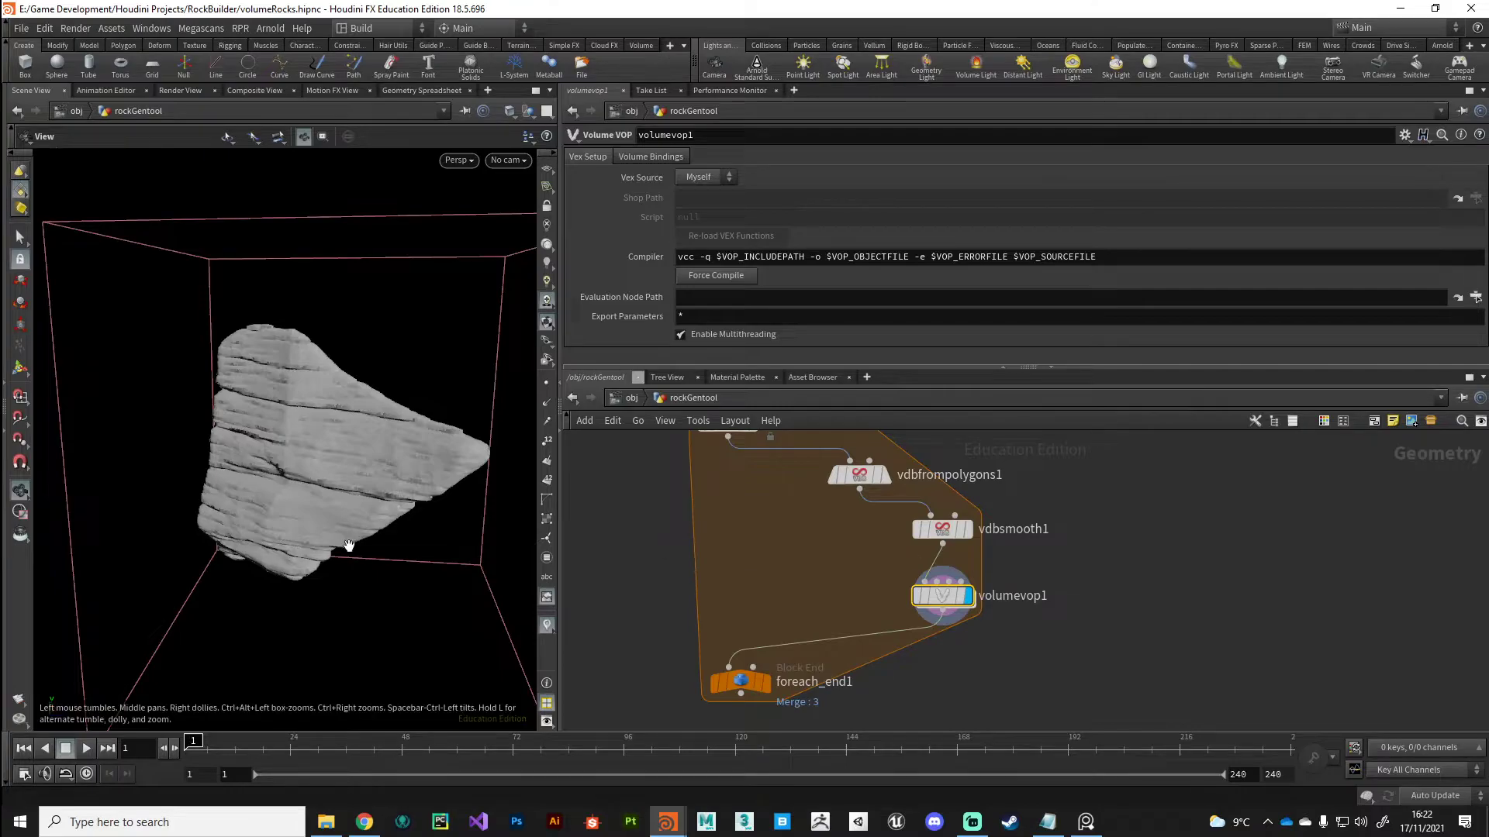
left_click_drag(349, 546, 329, 579)
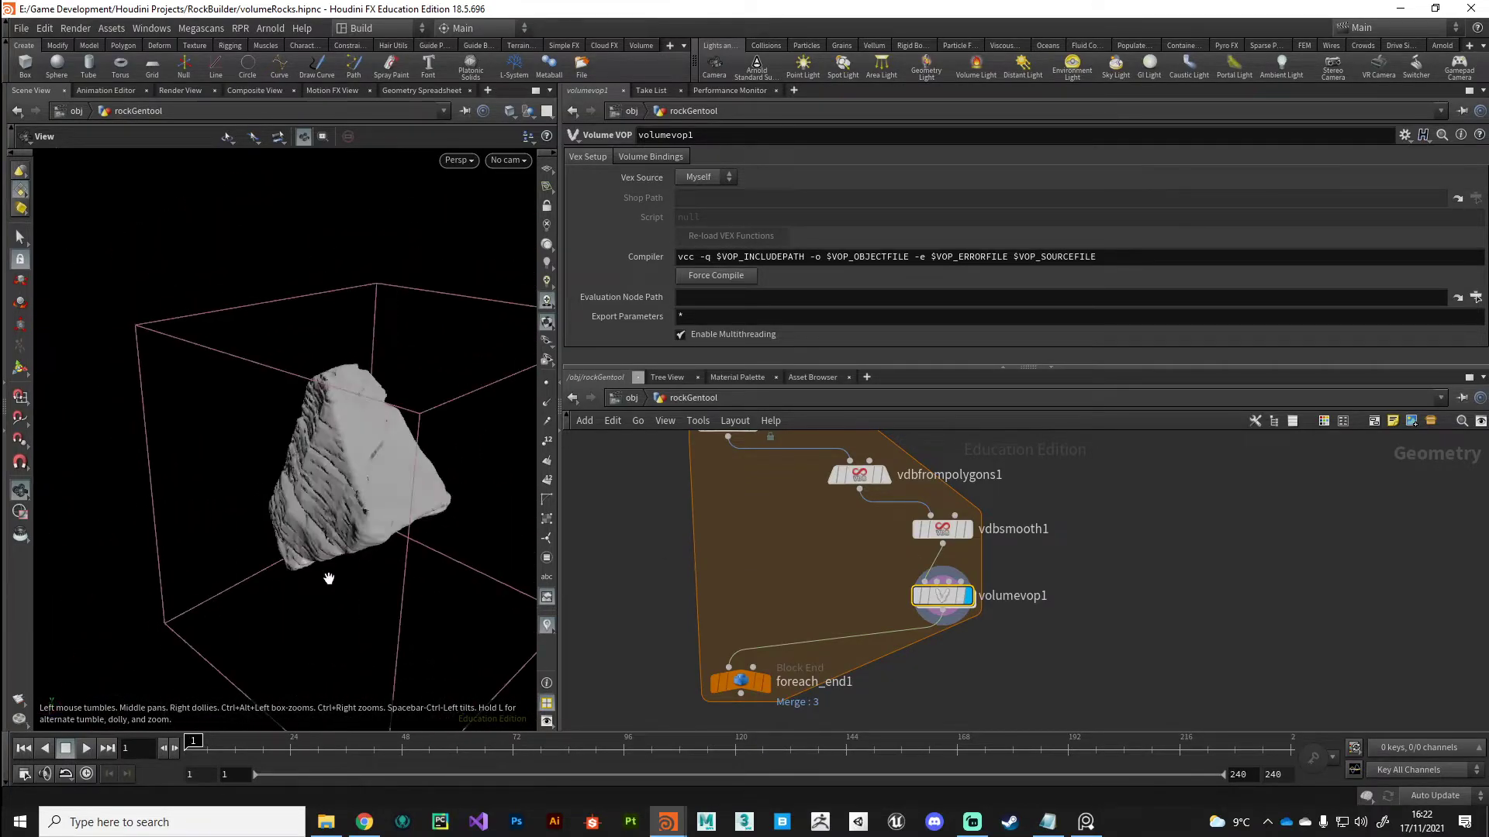
- Display voronoifracture1 and explodedview1 in turn to inspect the fractured source pieces
middle_click_drag(837, 526, 851, 696)
scroll(852, 698, "down", 4)
middle_click_drag(885, 561, 957, 625)
scroll(869, 608, "up", 3)
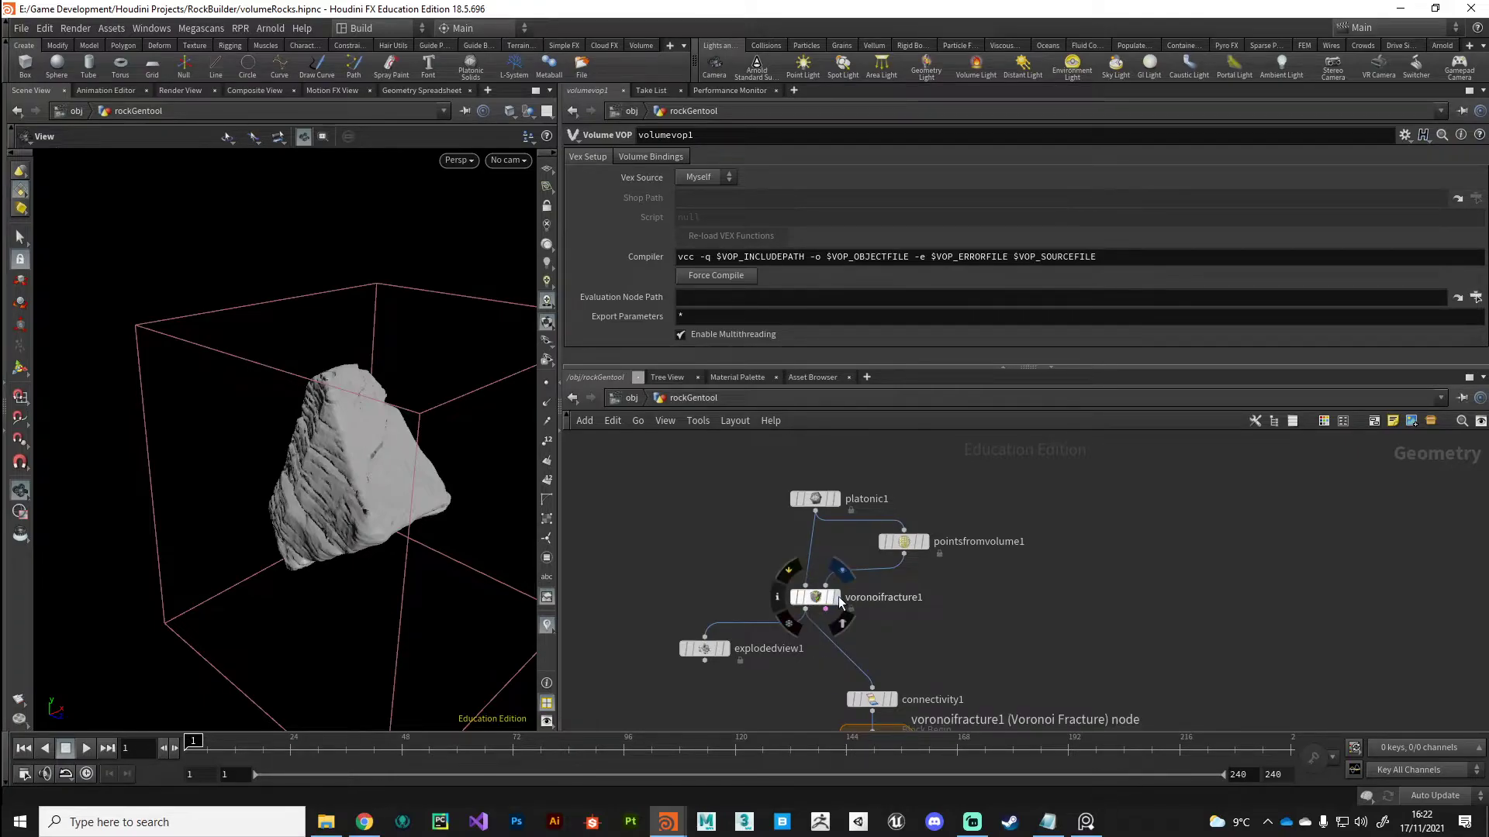
left_click(842, 573)
left_click(814, 597)
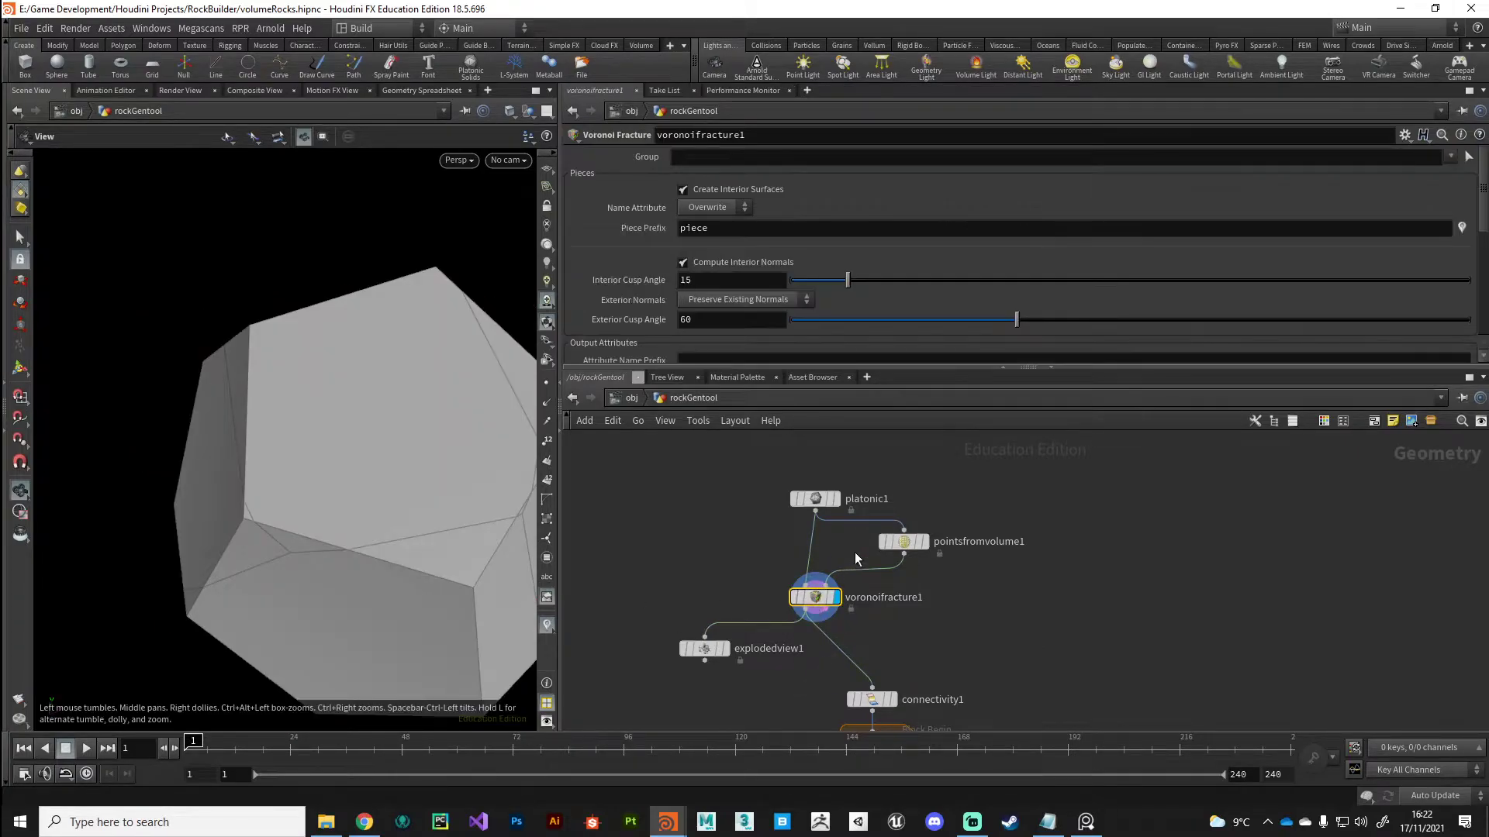
left_click(725, 656)
left_click(705, 650)
right_click_drag(372, 586, 317, 660)
middle_click_drag(332, 583, 343, 470)
left_click_drag(343, 471, 299, 448)
- Reduce the Point Separation of pointsfromvolume1 to 0.42 for more fracture pieces
left_click(904, 541)
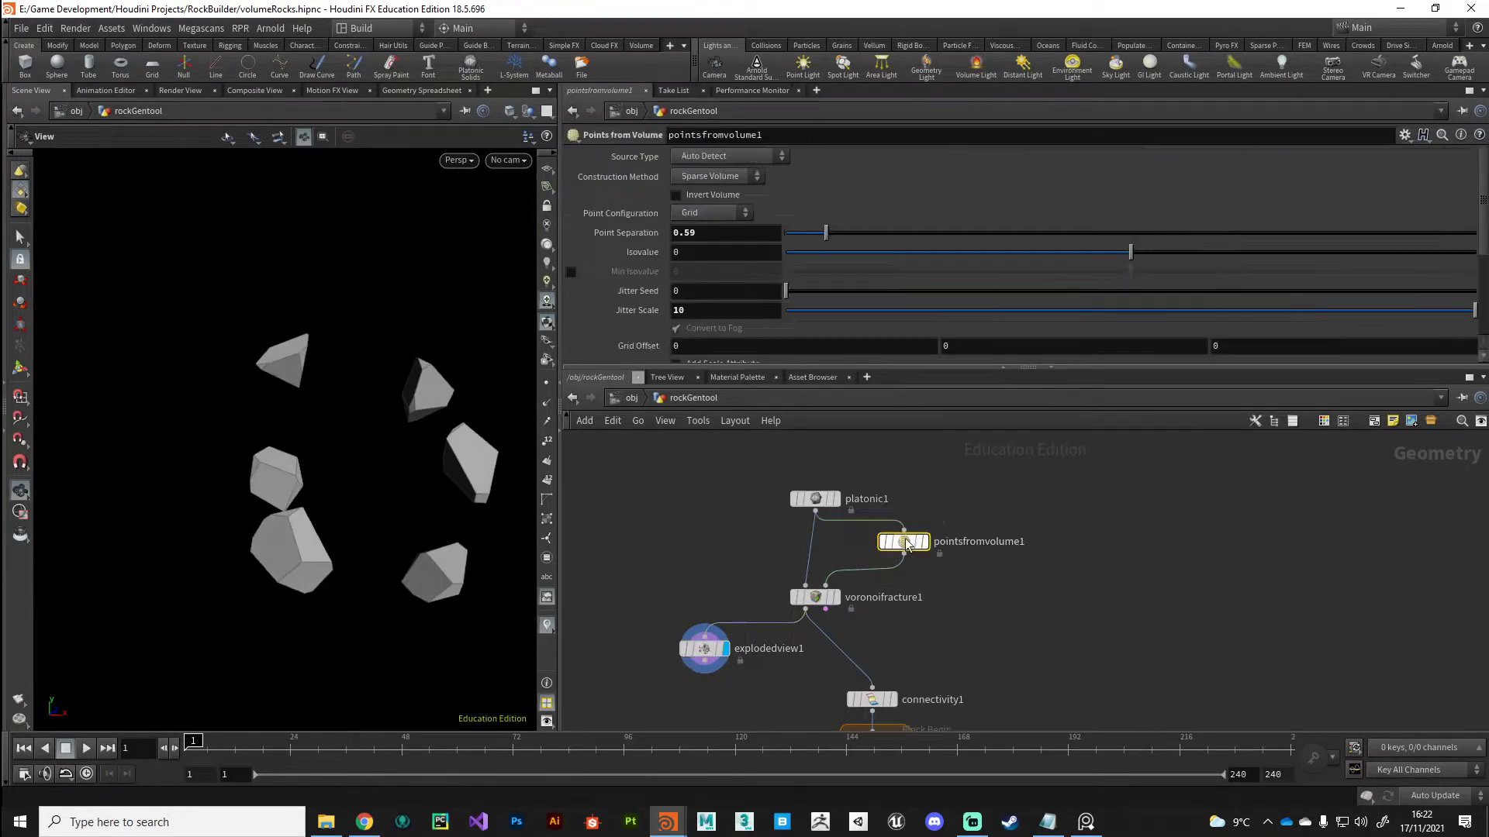
left_click_drag(825, 239, 814, 239)
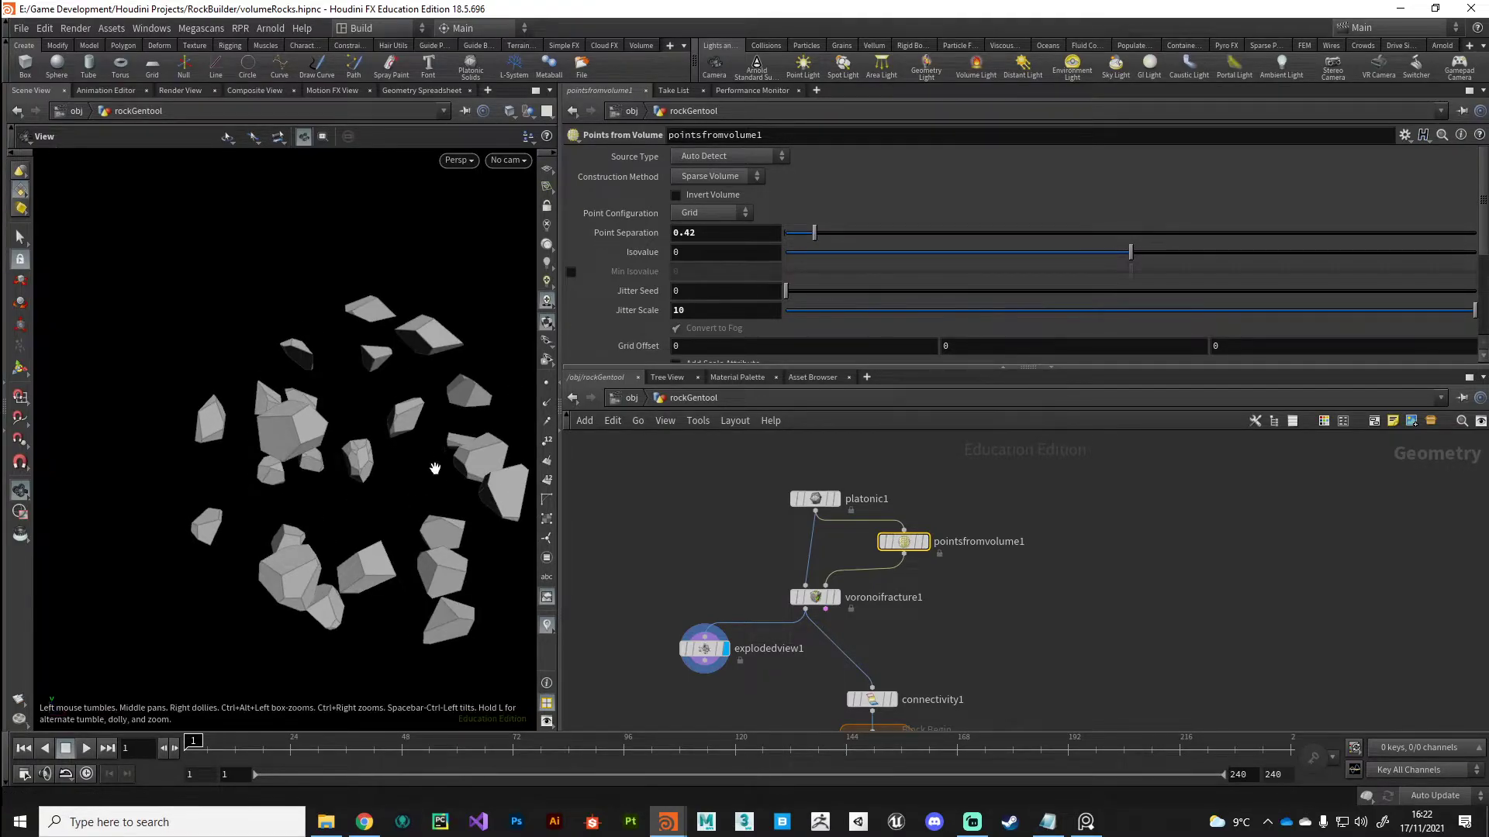
left_click_drag(435, 465, 233, 434)
- Display foreach_end1, frame the rock in the viewport, and set its Single Pass to 3
middle_click_drag(725, 693, 777, 553)
scroll(849, 589, "up", 4)
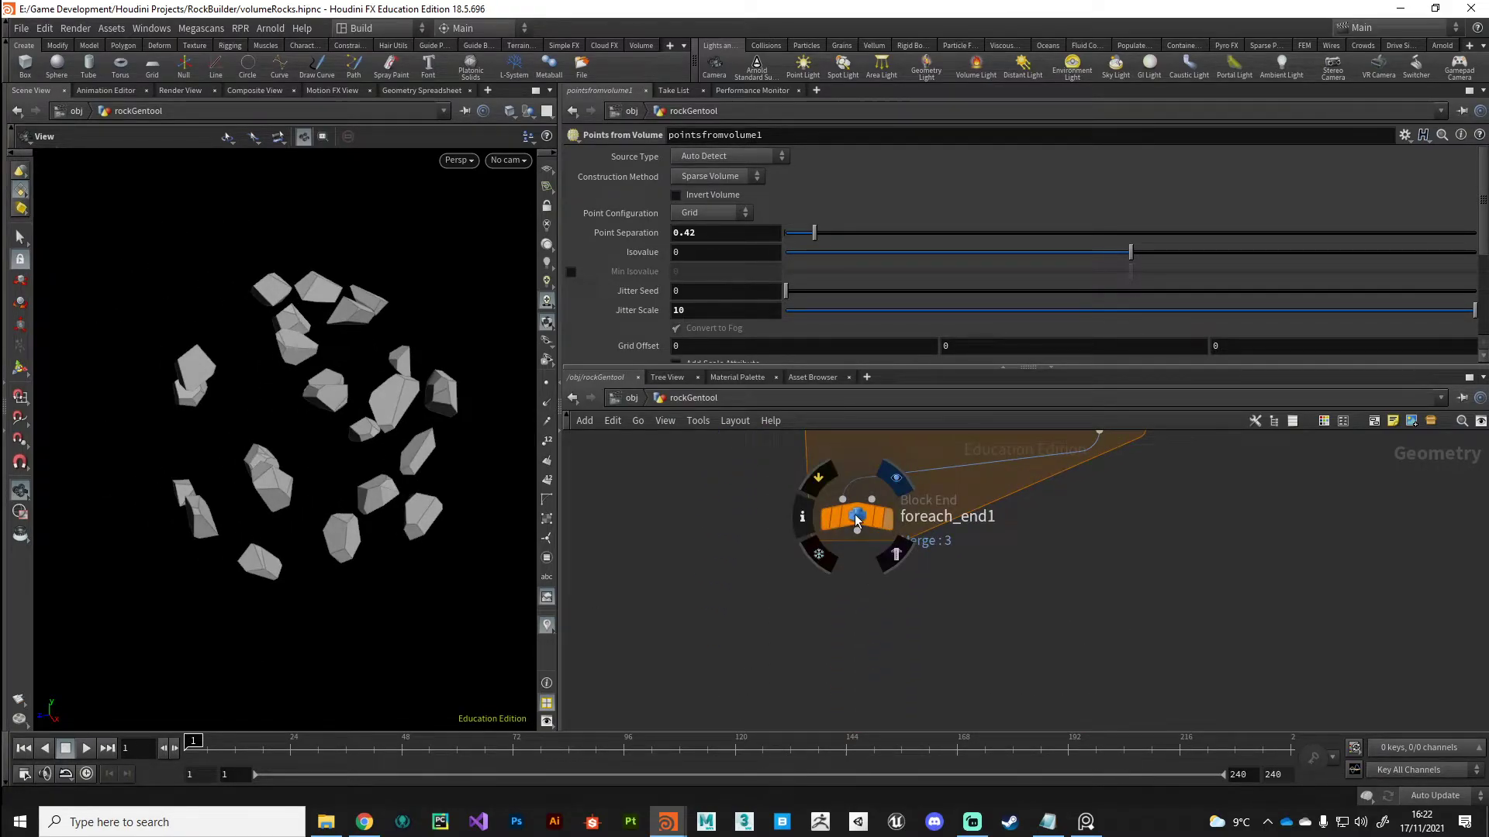
left_click(857, 519)
key("f")
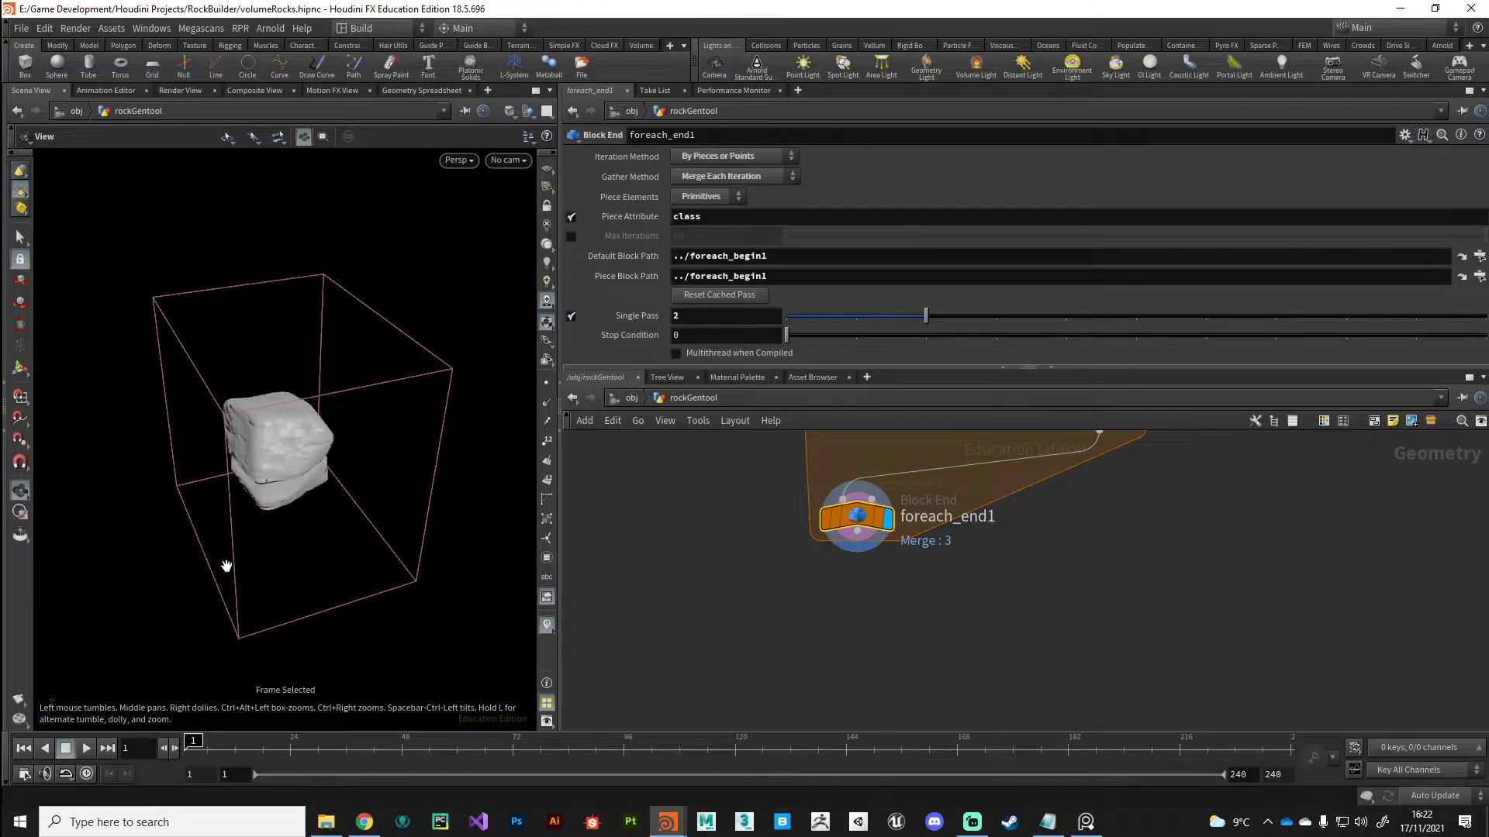
left_click_drag(236, 475, 186, 500)
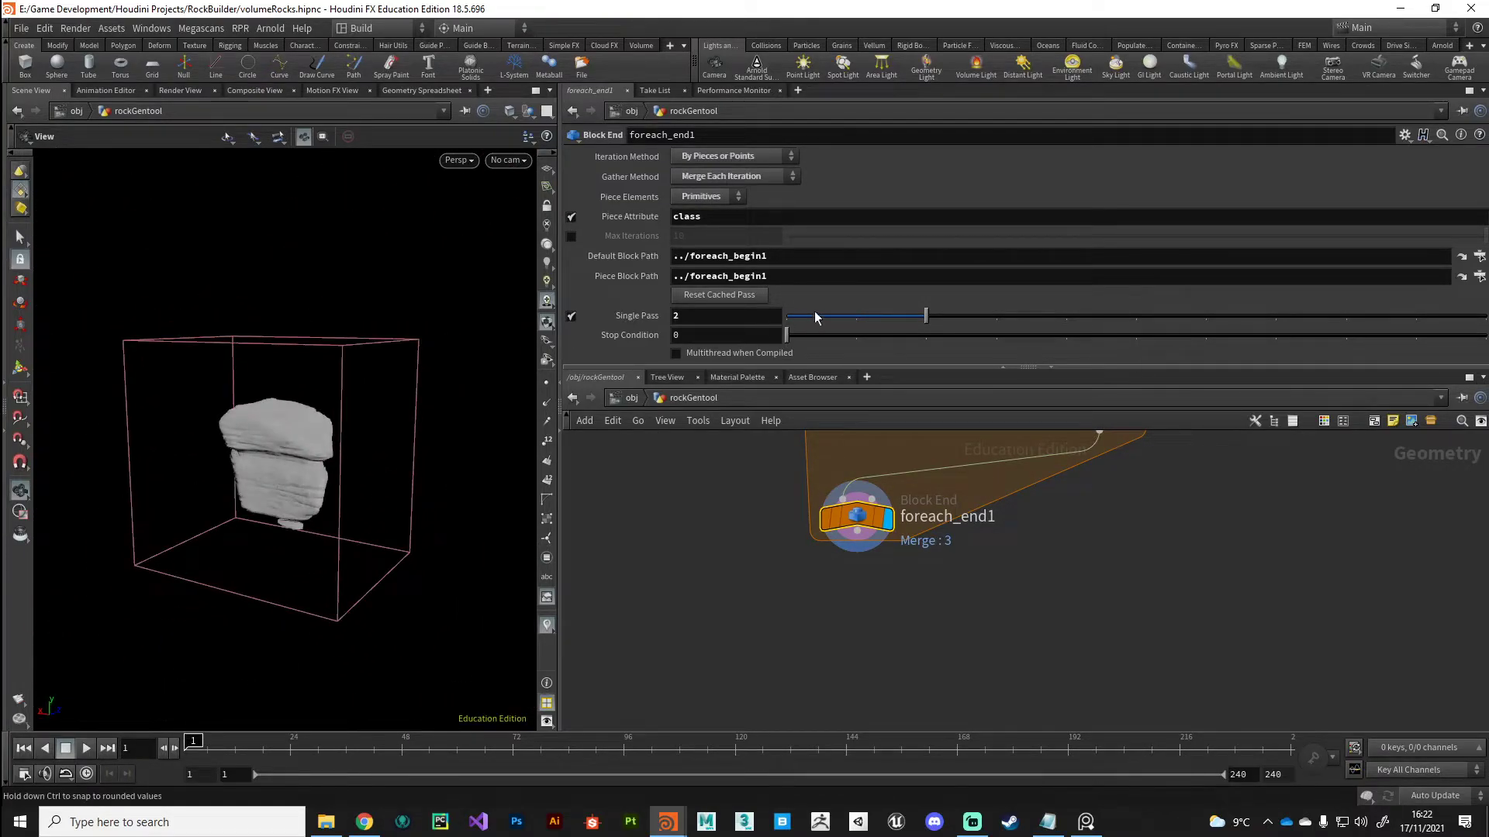
left_click(995, 316)
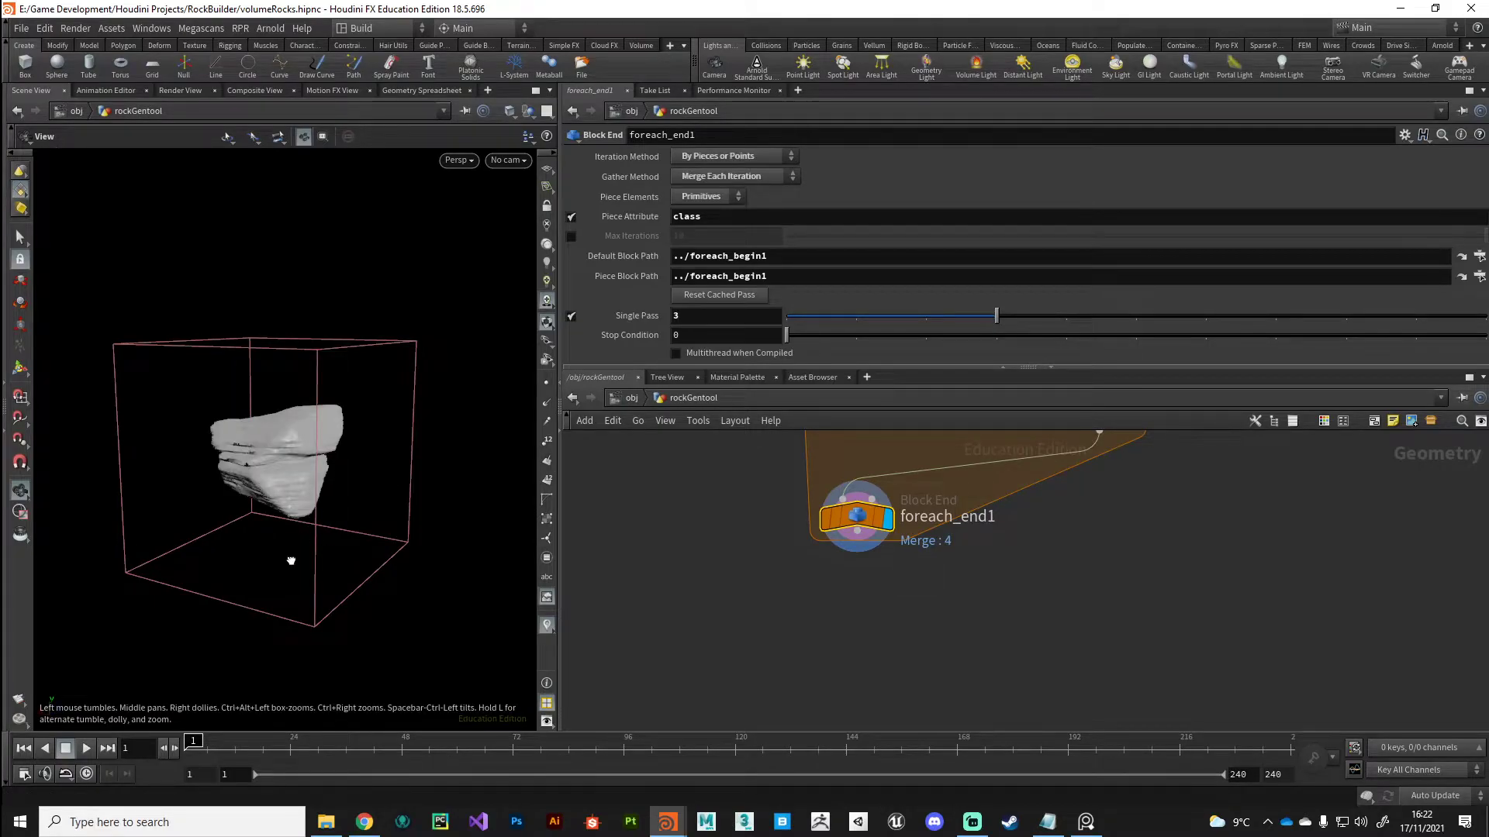
- Step the Single Pass of foreach_end1 through 5, 7, 8 and 1, examining each rock from several sides
left_click_drag(291, 561, 464, 543)
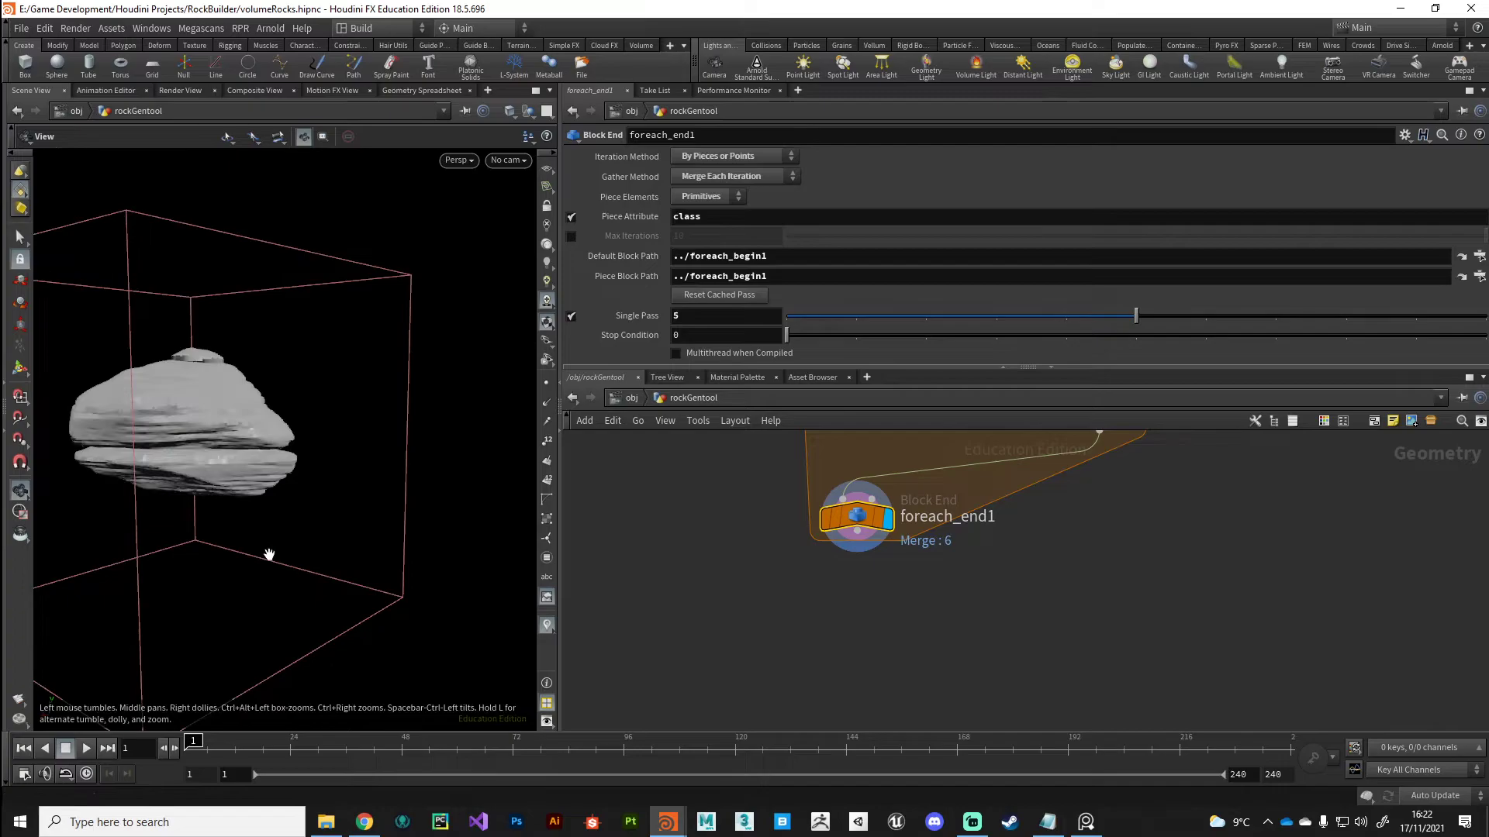
left_click_drag(270, 556, 232, 578)
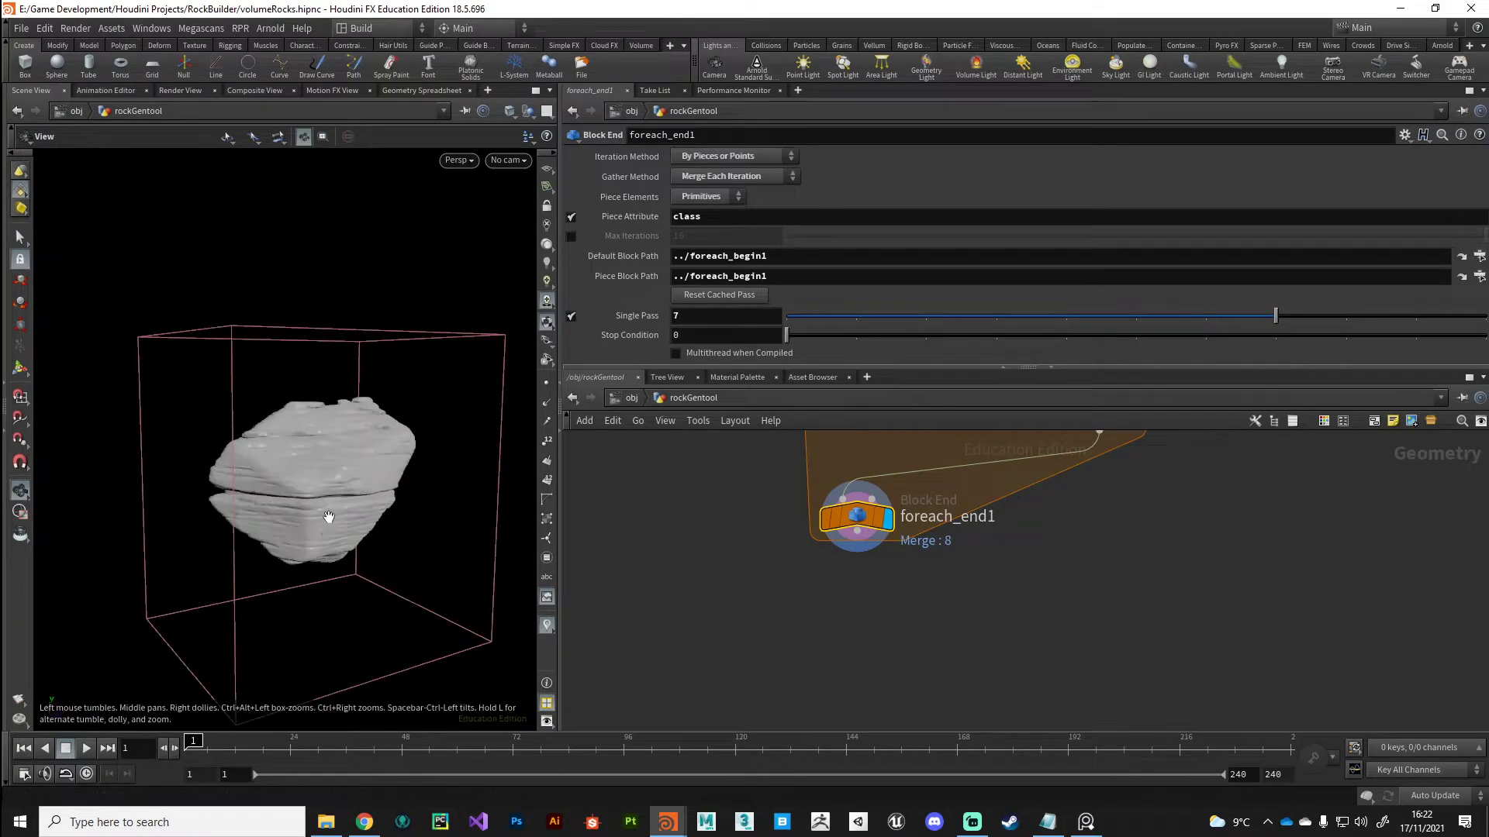
left_click_drag(256, 558, 319, 512)
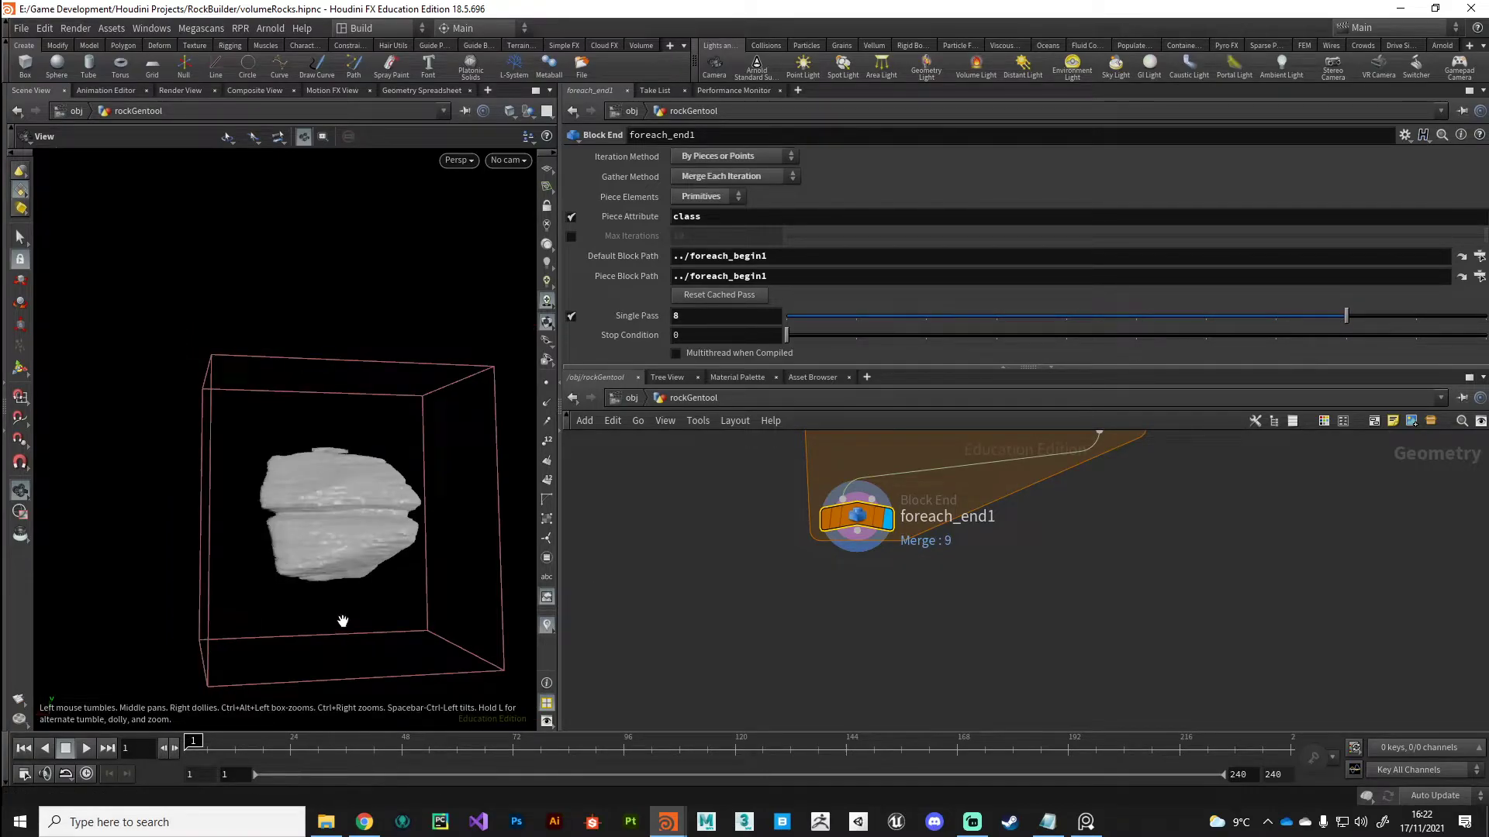
left_click_drag(343, 621, 527, 535)
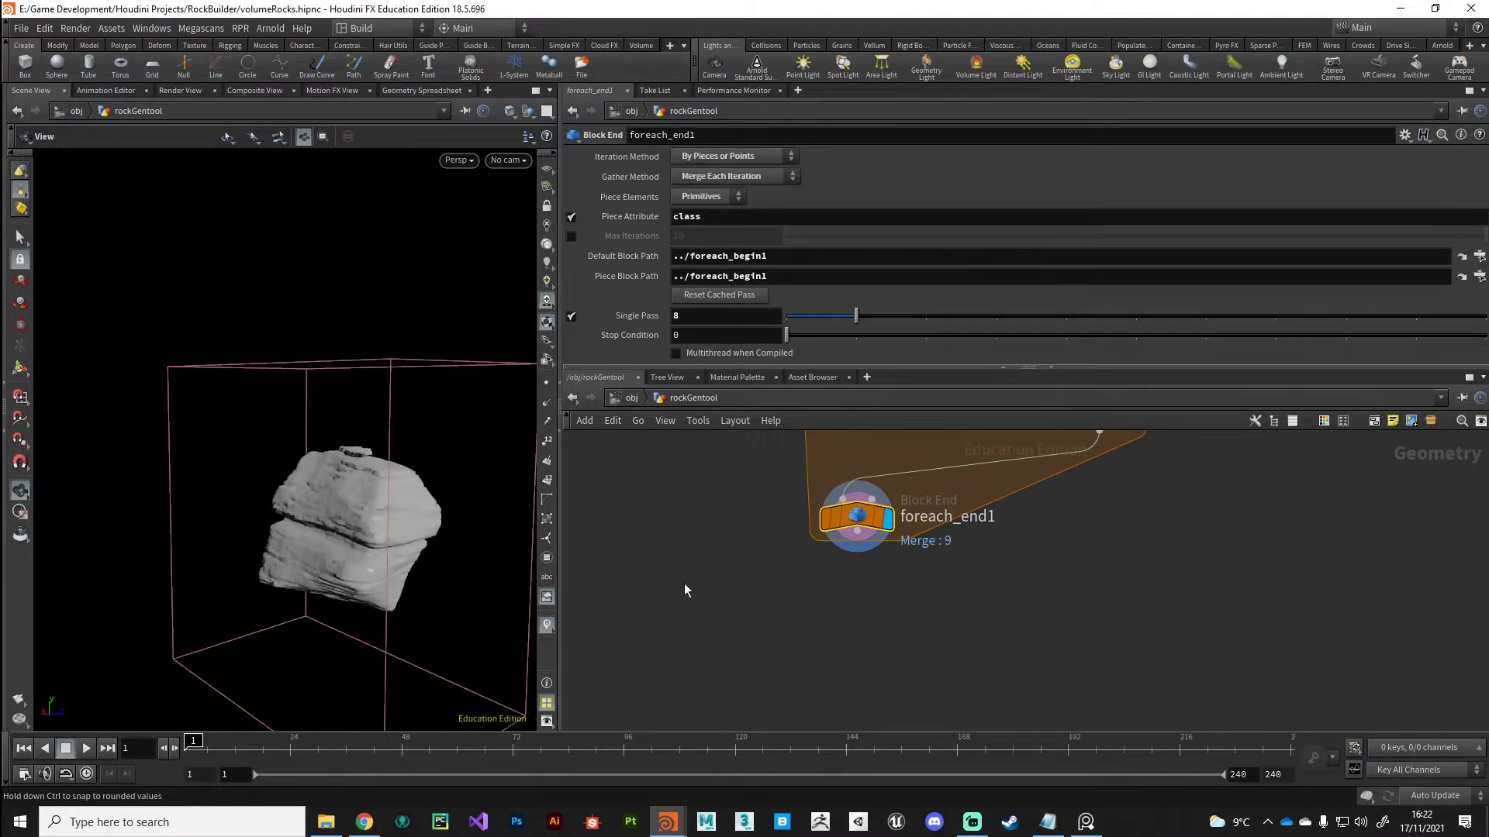
left_click_drag(334, 580, 481, 593)
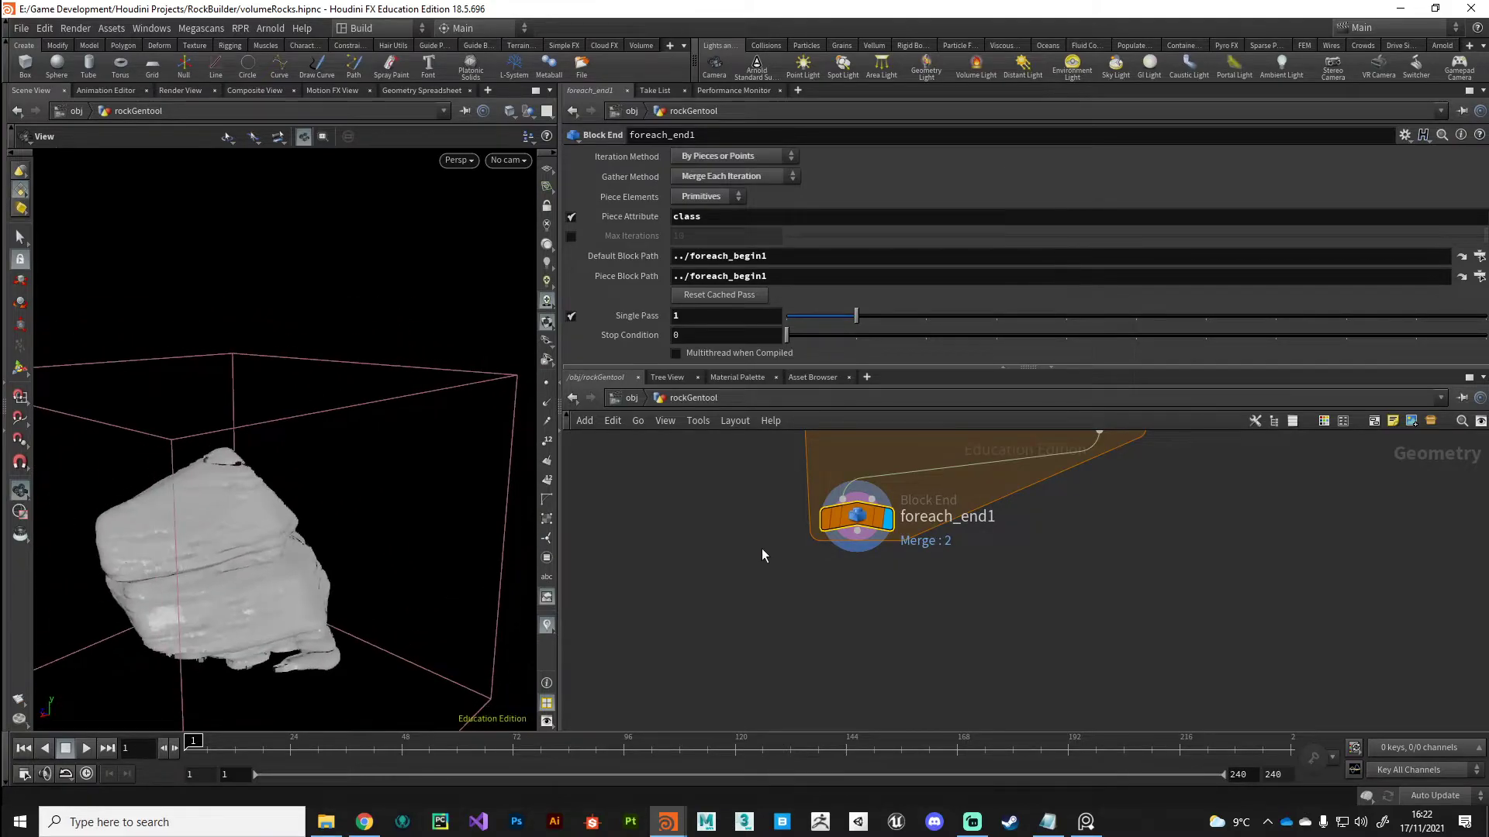
- Display voronoifracture1 to view the fractured source solid
middle_click_drag(761, 547, 781, 610)
scroll(781, 611, "down", 5)
scroll(845, 502, "up", 5)
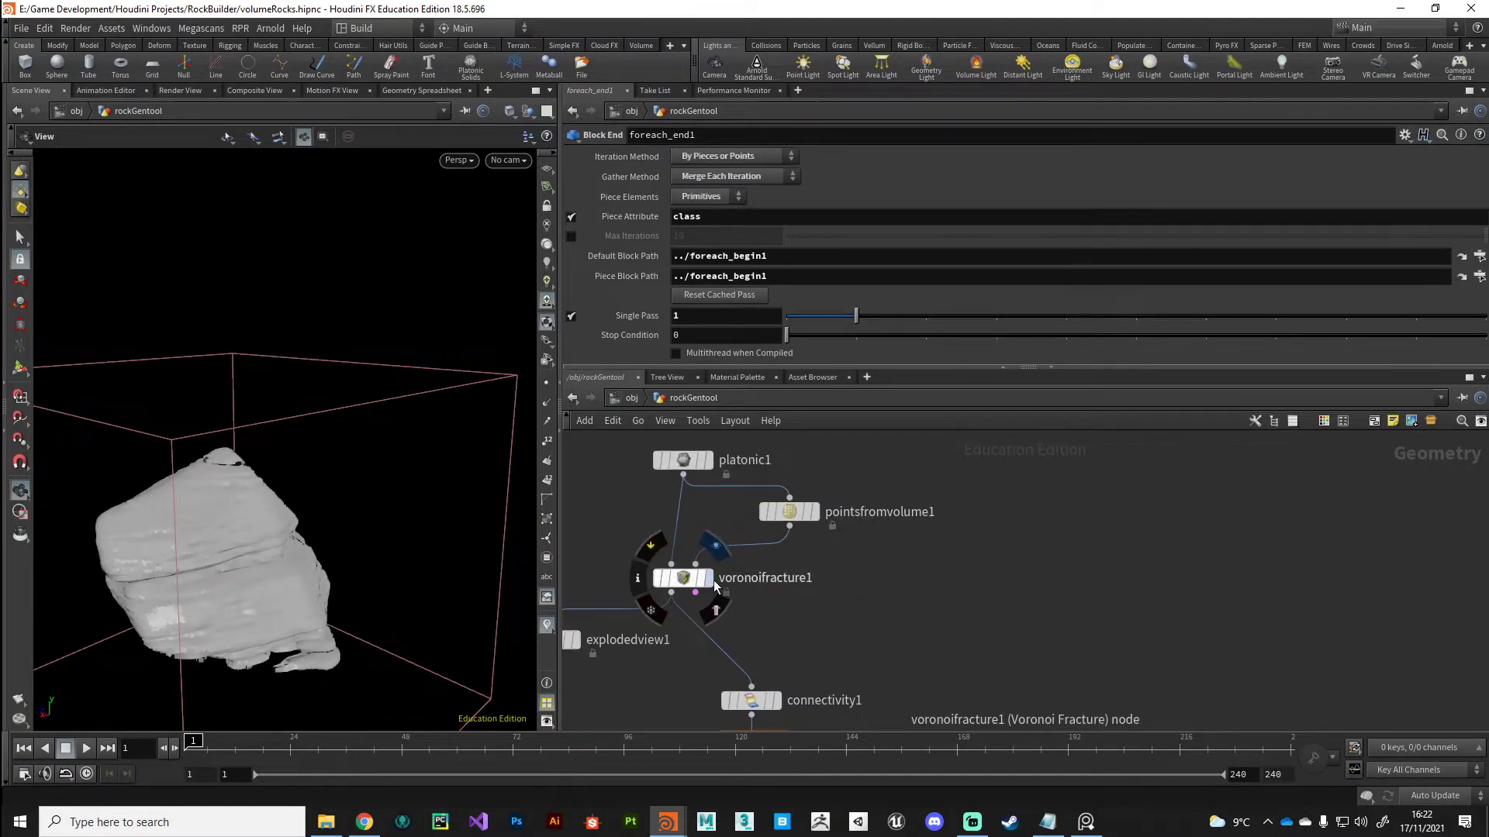
left_click(708, 578)
left_click(679, 578)
- Display explodedview1 and set the Point Separation of pointsfromvolume1 to 0.58 for fewer, larger pieces
left_click(800, 514)
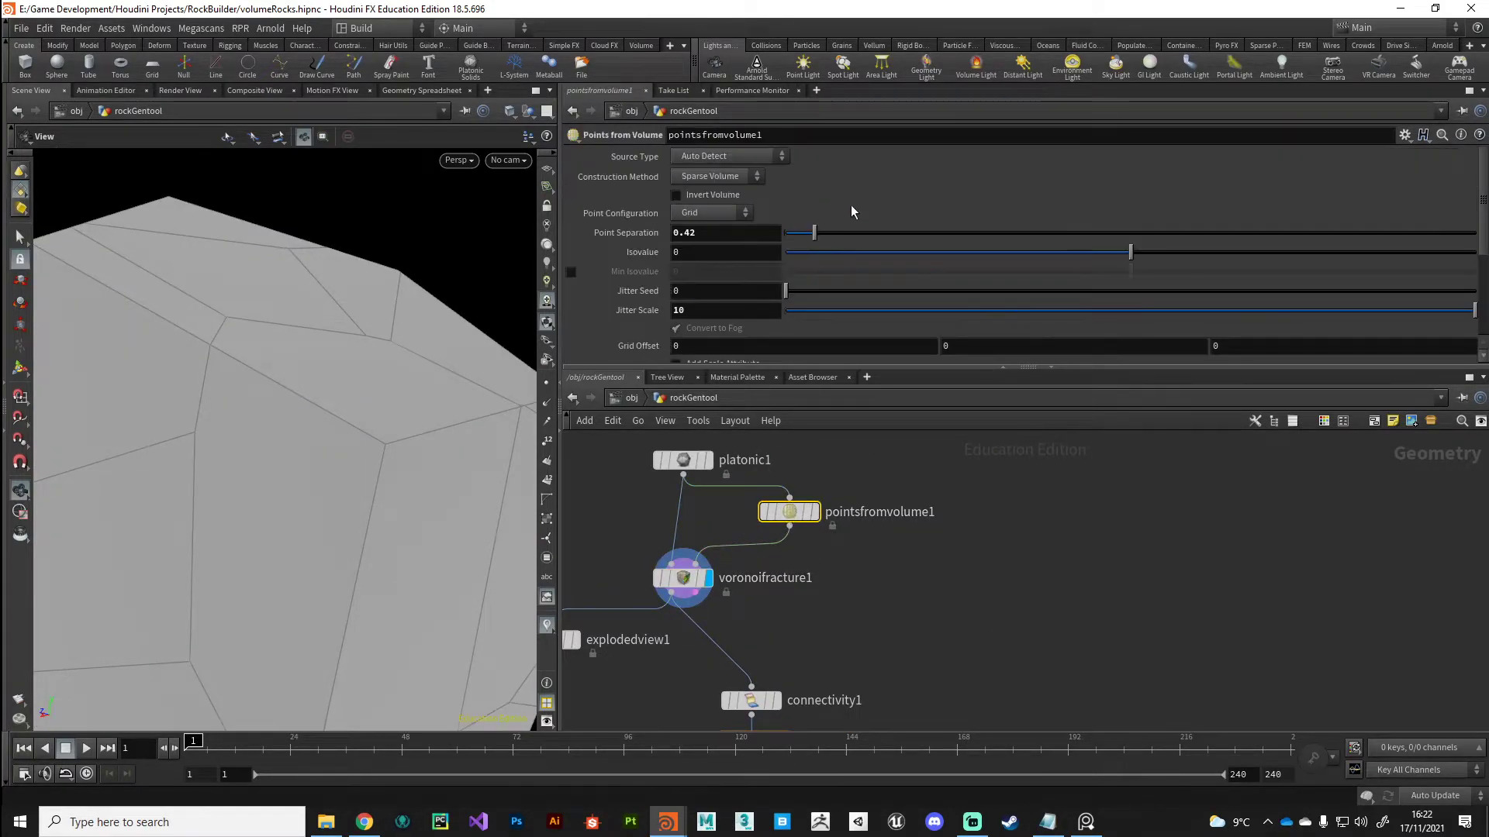
scroll(468, 436, "down", 4)
scroll(468, 437, "down", 3)
middle_click_drag(609, 672, 725, 629)
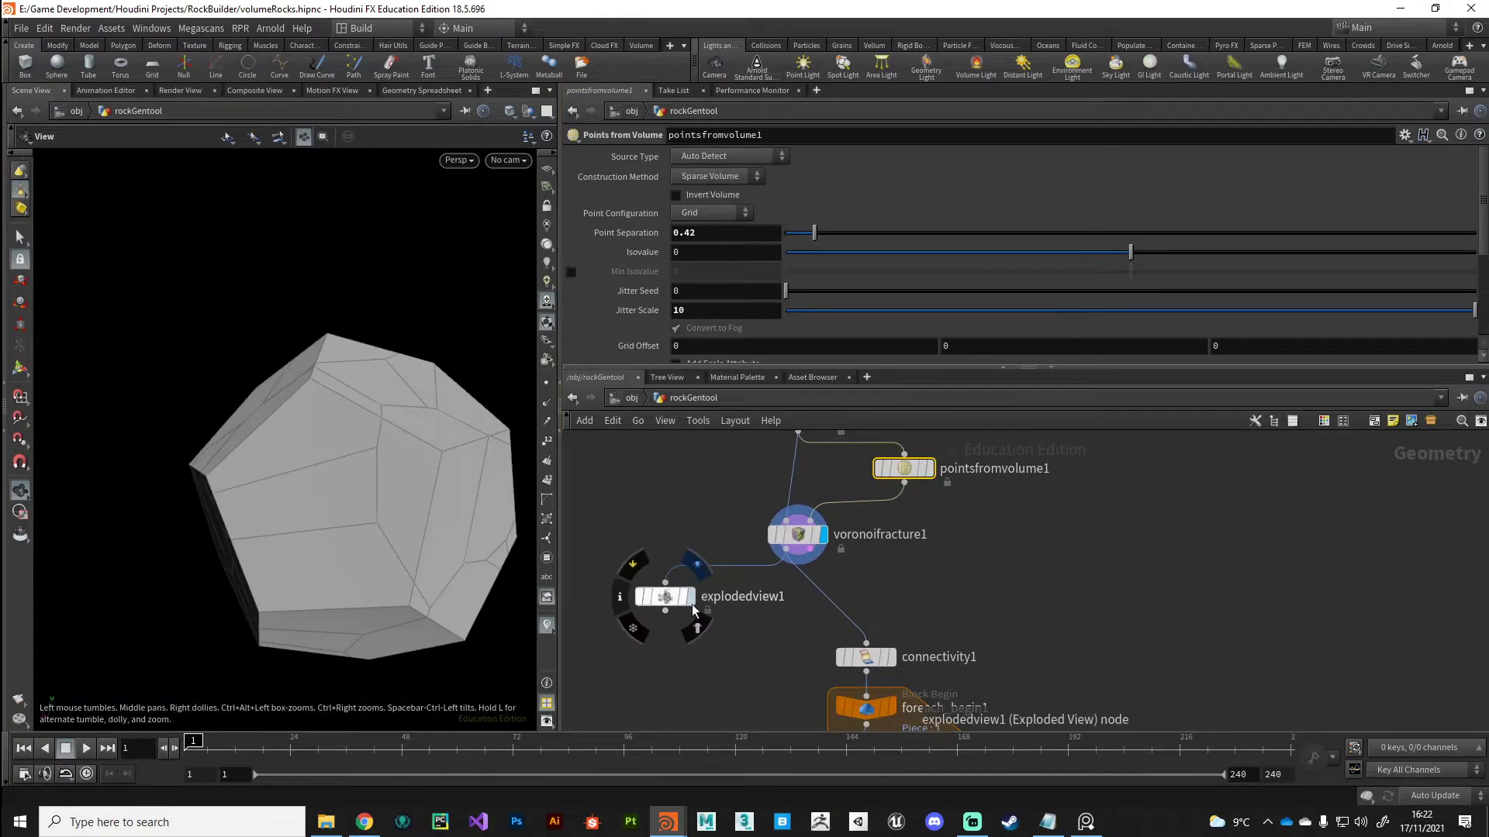
left_click(690, 595)
mouse_move(815, 236)
left_mouse_down()
mouse_move(800, 237)
mouse_move(828, 242)
left_mouse_up()
scroll(208, 462, "down", 4)
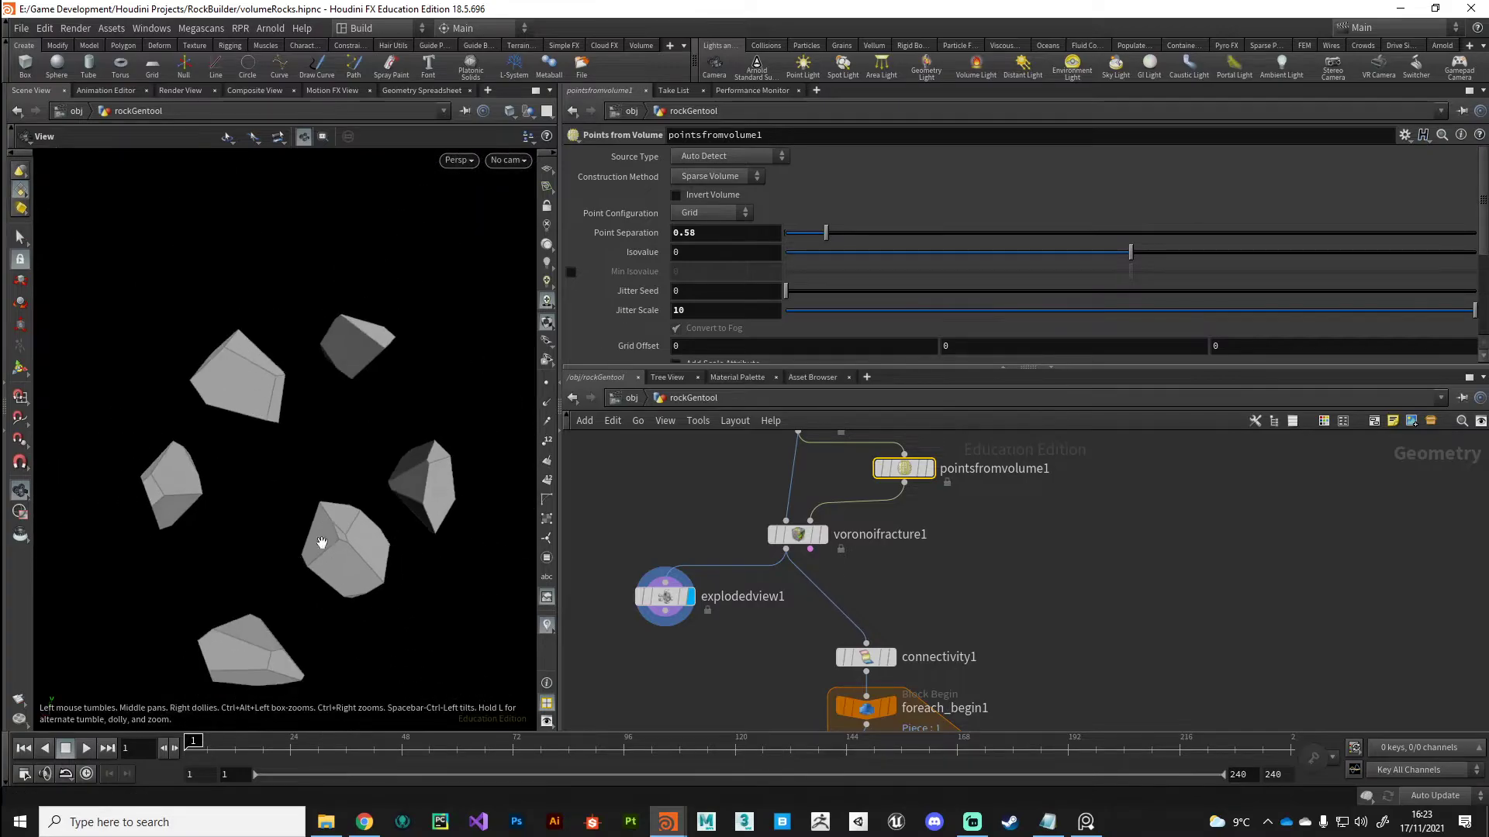
left_click_drag(318, 546, 217, 543)
- Display foreach_end1 and examine the displaced rock generated from the larger fracture piece
middle_click_drag(688, 685, 783, 479)
scroll(783, 479, "down", 3)
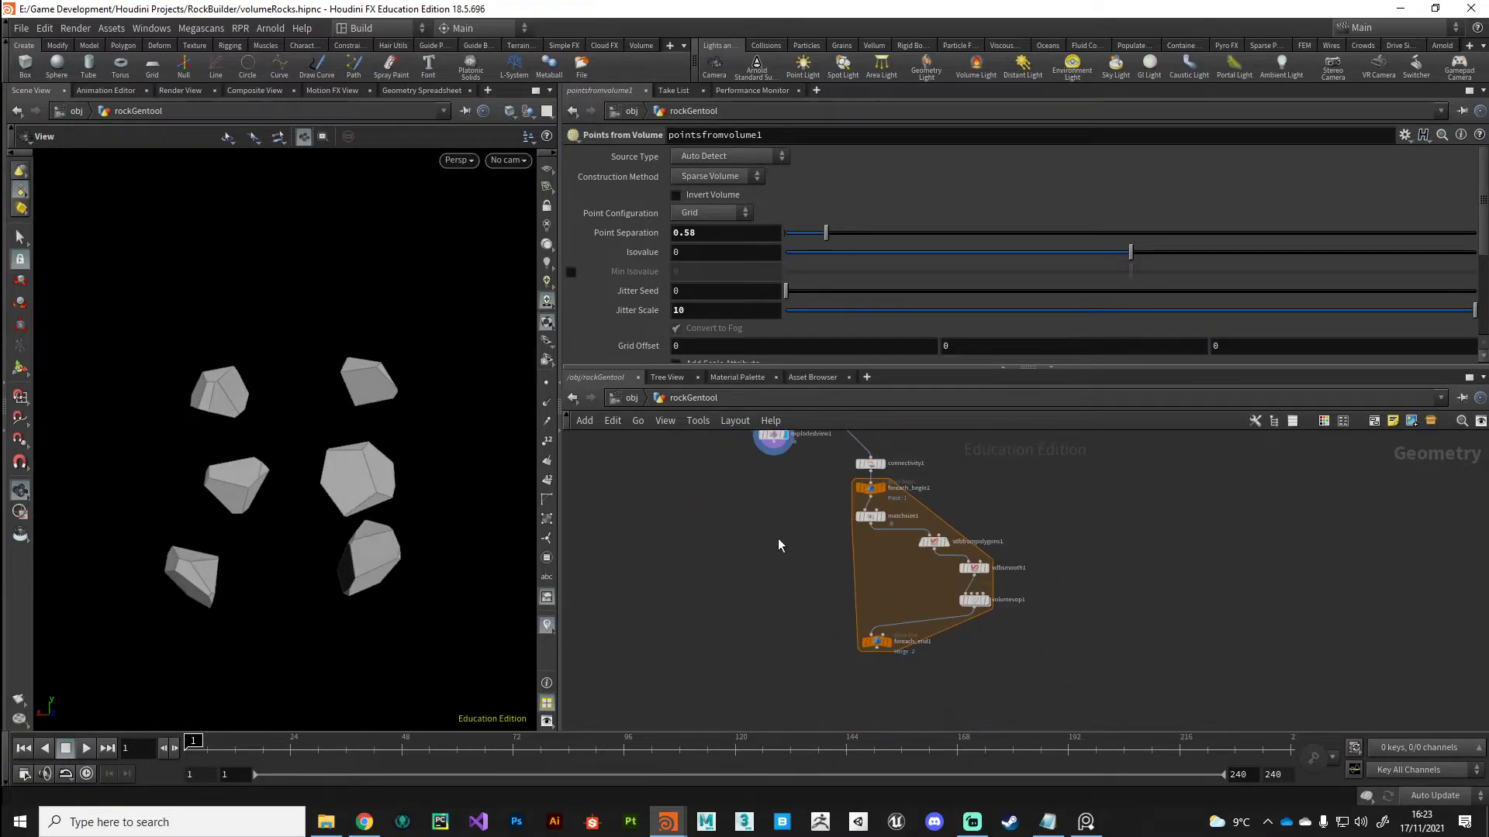
middle_click_drag(885, 662, 854, 592)
scroll(853, 592, "up", 3)
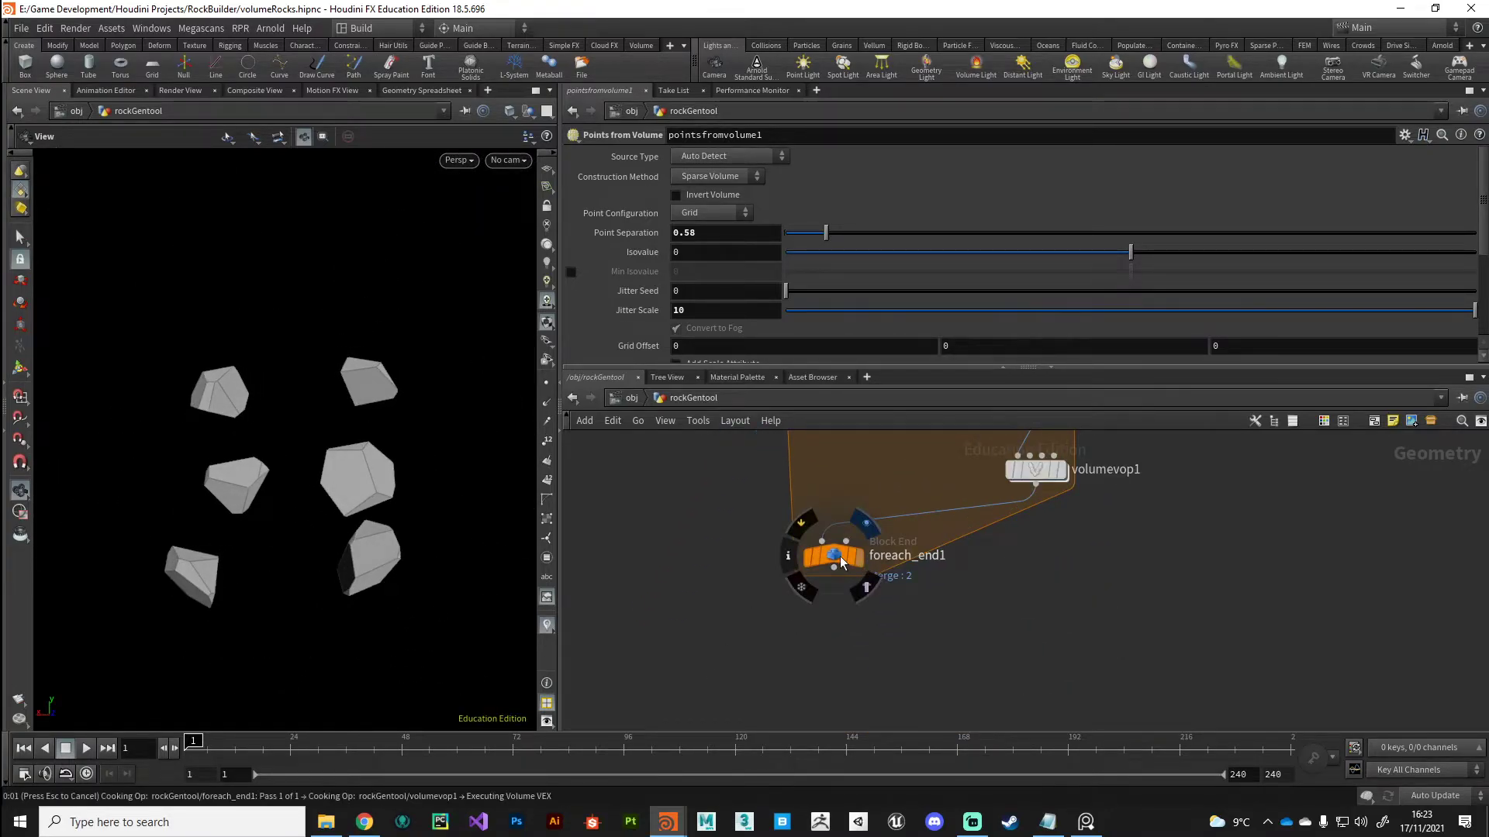
left_click(841, 561)
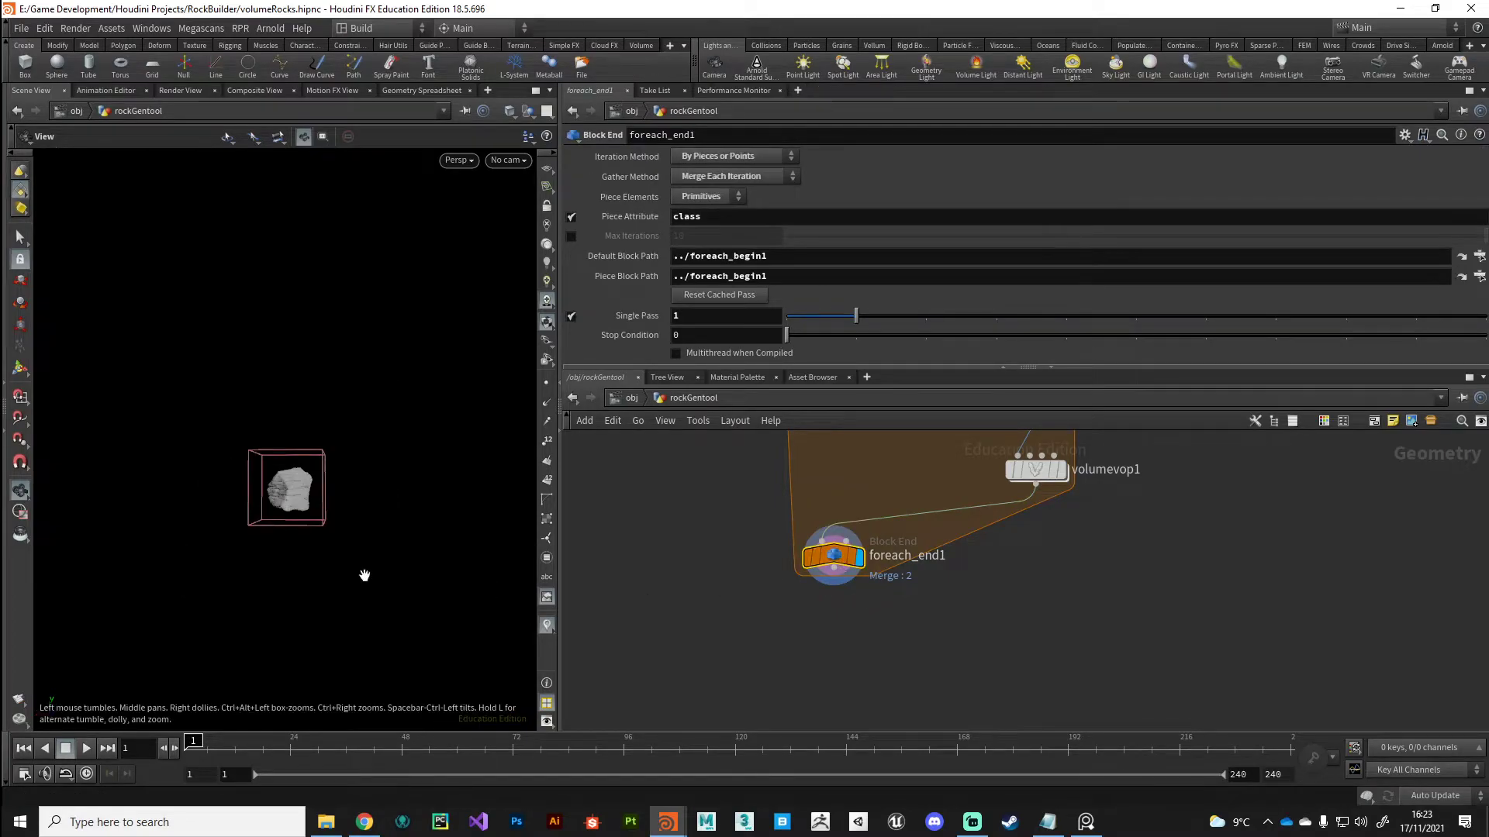
left_click_drag(362, 575, 357, 543)
scroll(283, 544, "up", 5)
scroll(747, 662, "down", 5)
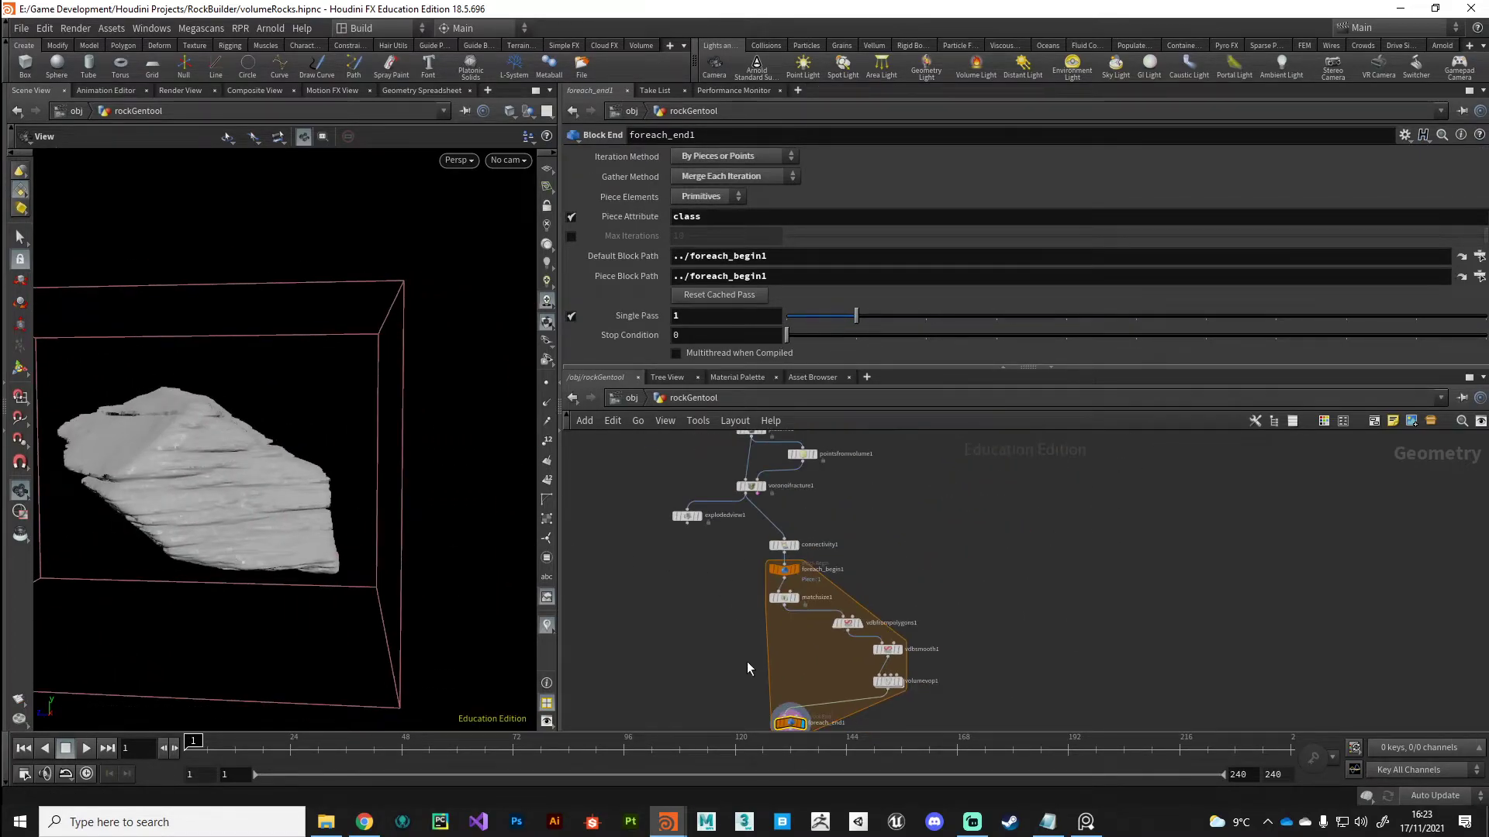
- Move the platonic1, pointsfromvolume1, voronoifracture1 and explodedview1 nodes together, away from connectivity1, to free space in the network
middle_click_drag(873, 606, 864, 568)
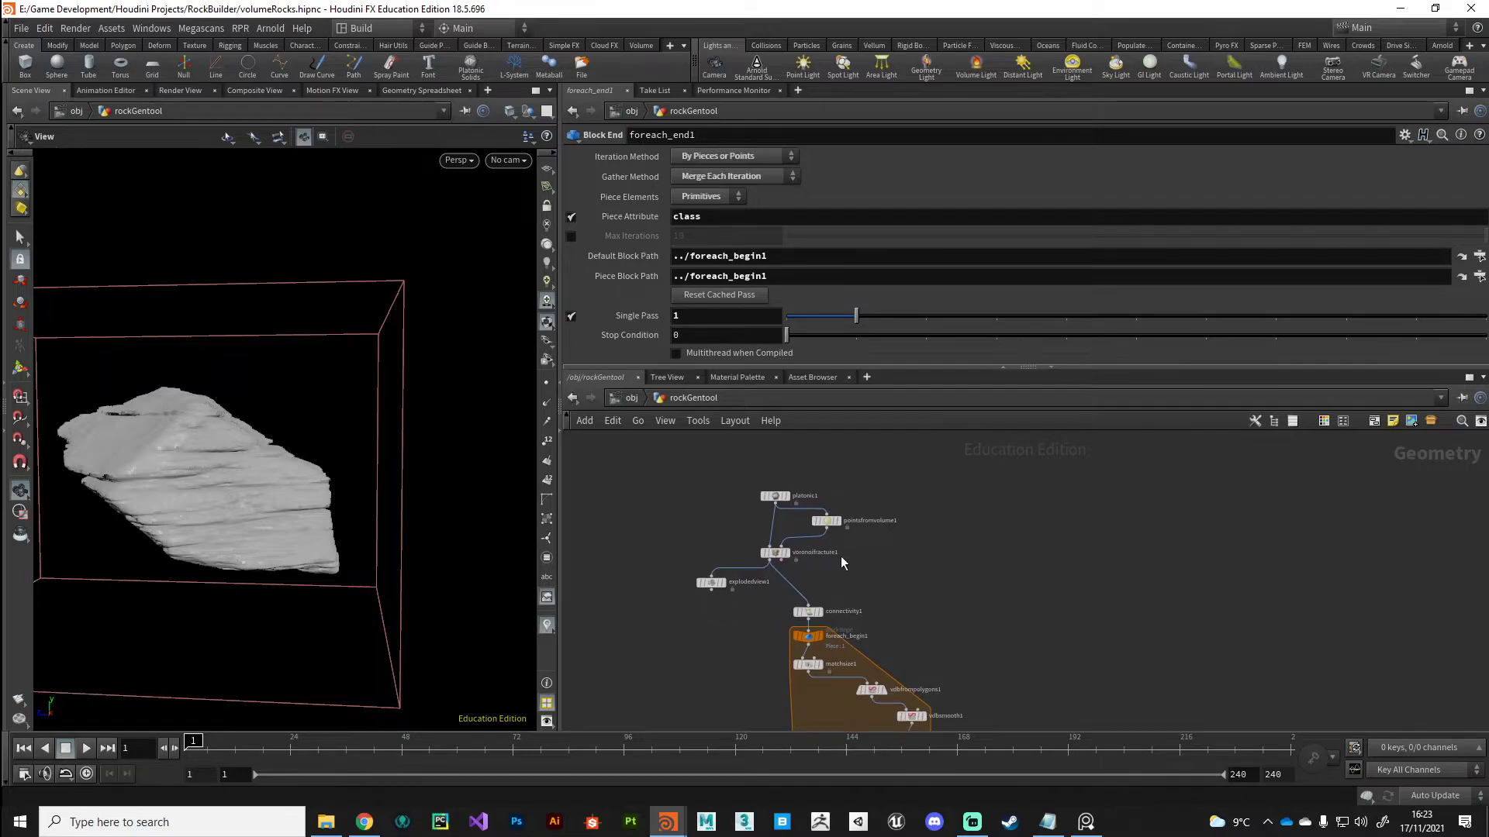
left_click_drag(759, 571, 853, 493)
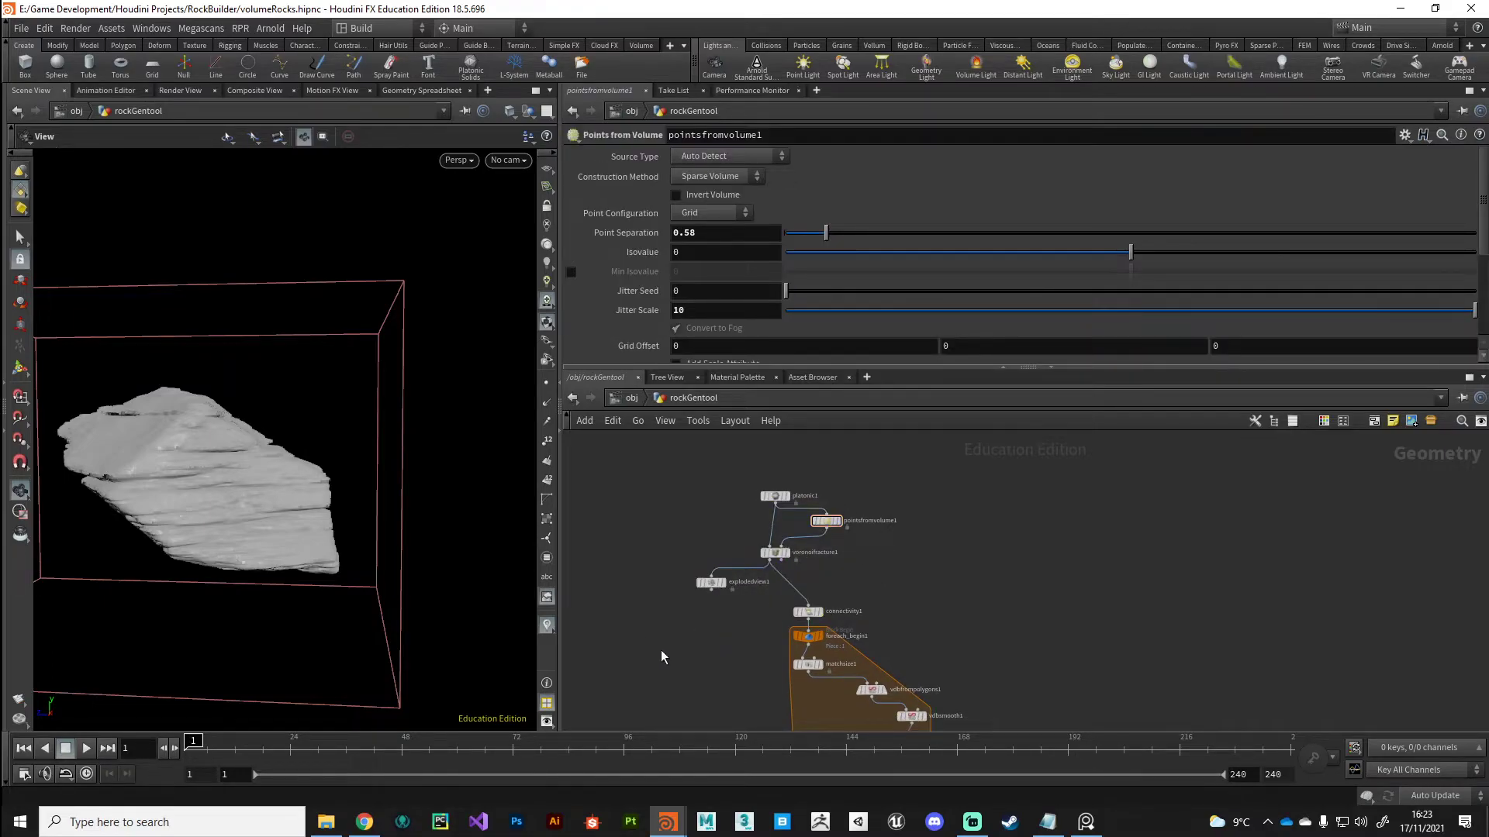
middle_click_drag(839, 475, 879, 549)
left_click_drag(814, 621, 733, 588)
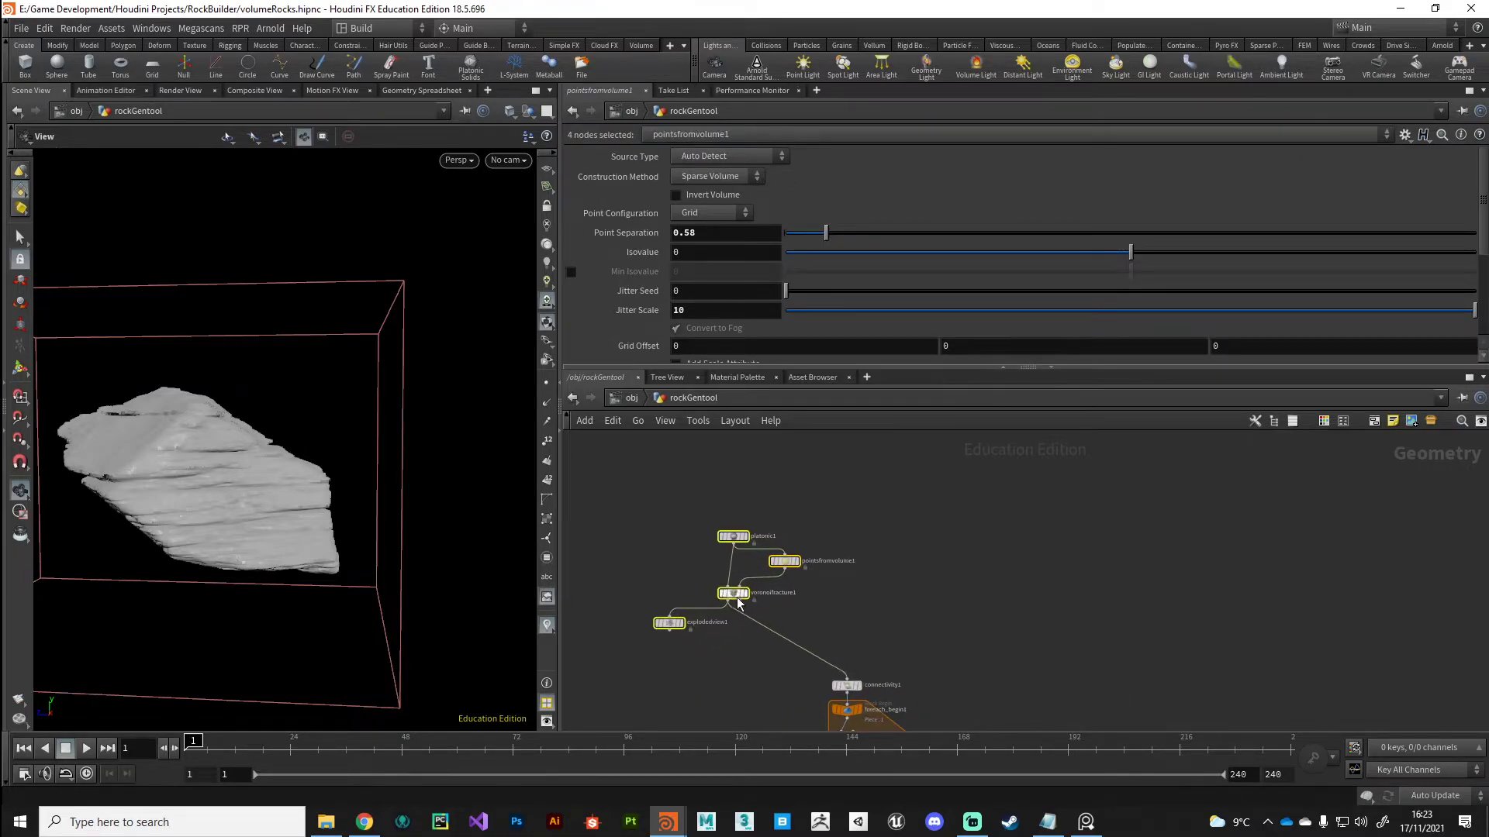
- Add a Box node in the free space near connectivity1 and display it
left_click(572, 574)
key("Tab")
type("box")
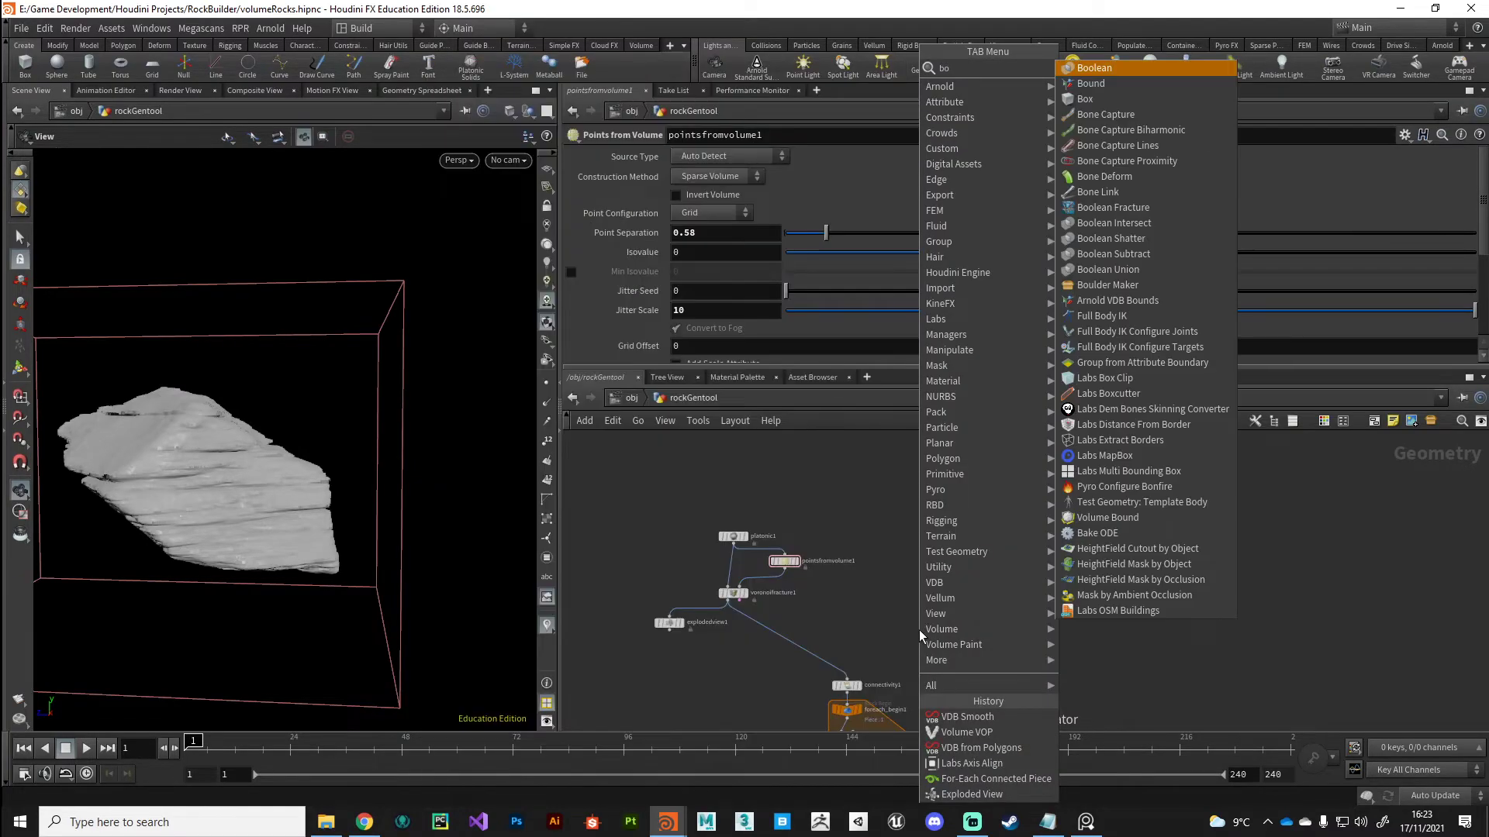
key("Return")
left_click(930, 632)
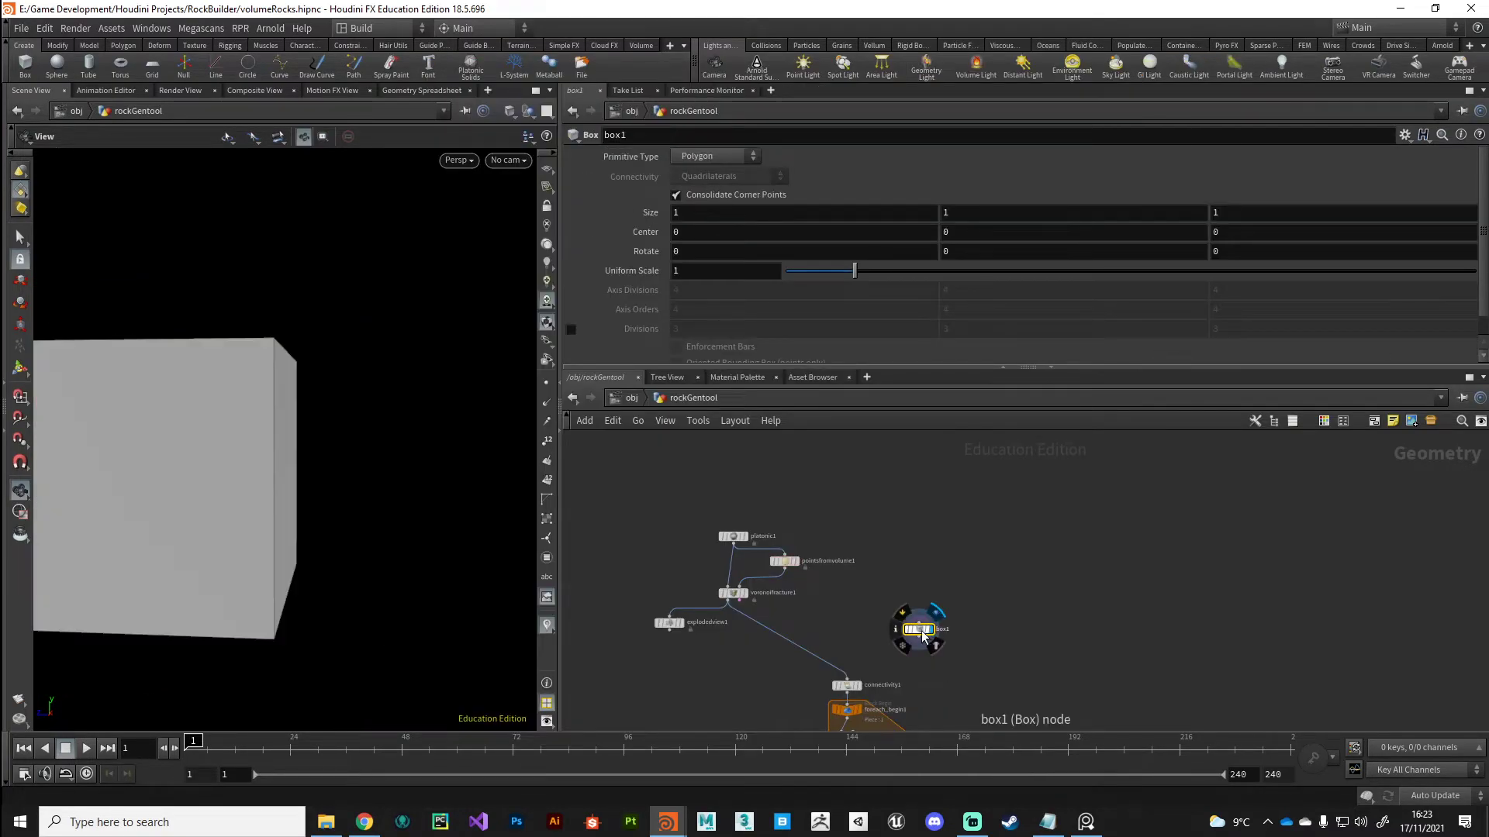
- Raise the box's top face with the Move tool to make the box taller
middle_click_drag(382, 545, 457, 496)
right_click_drag(458, 496, 395, 528)
left_click_drag(395, 528, 338, 555)
key("s")
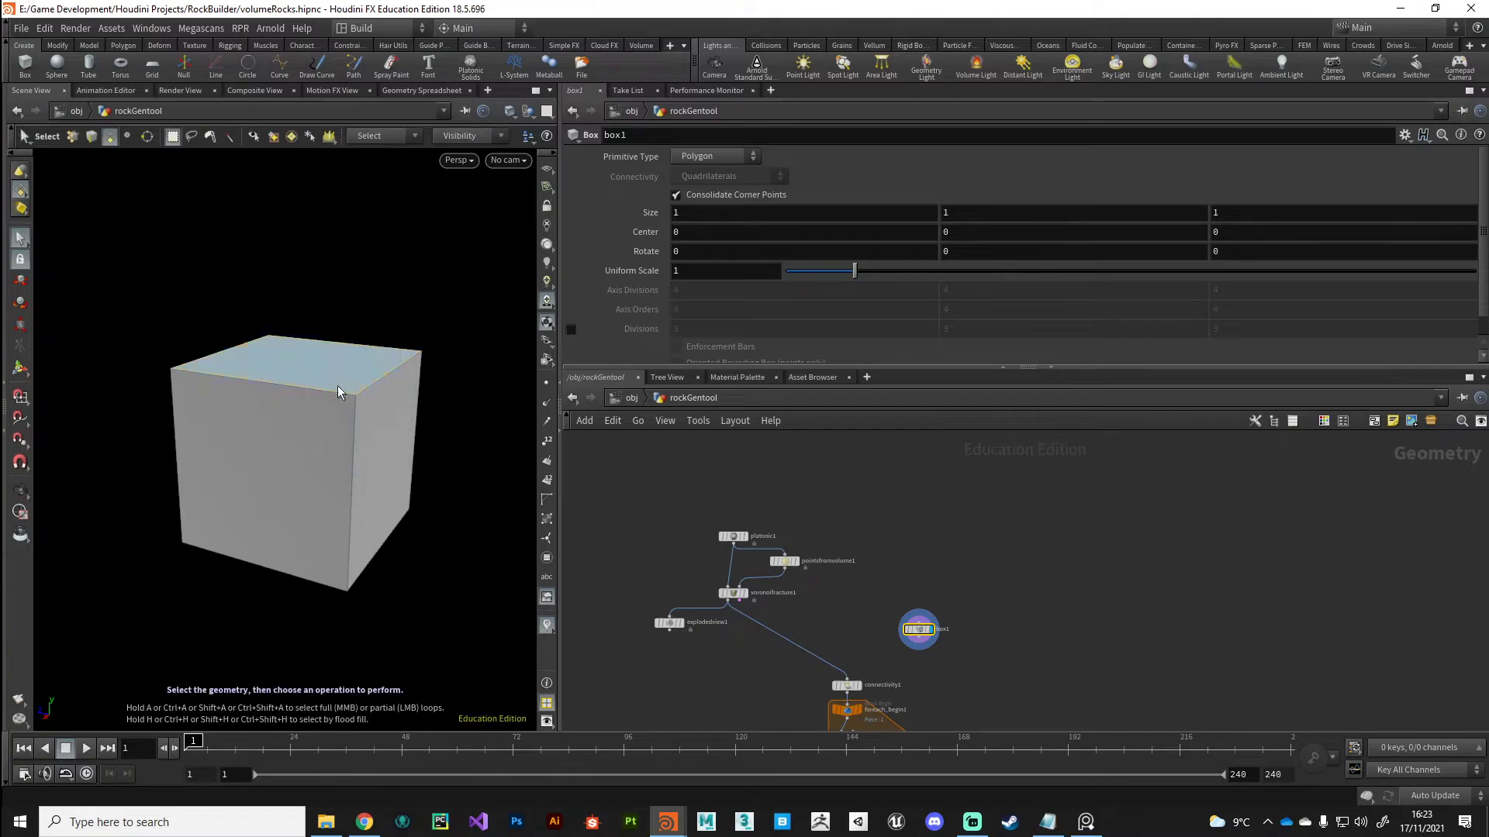
left_click(337, 385)
key("t")
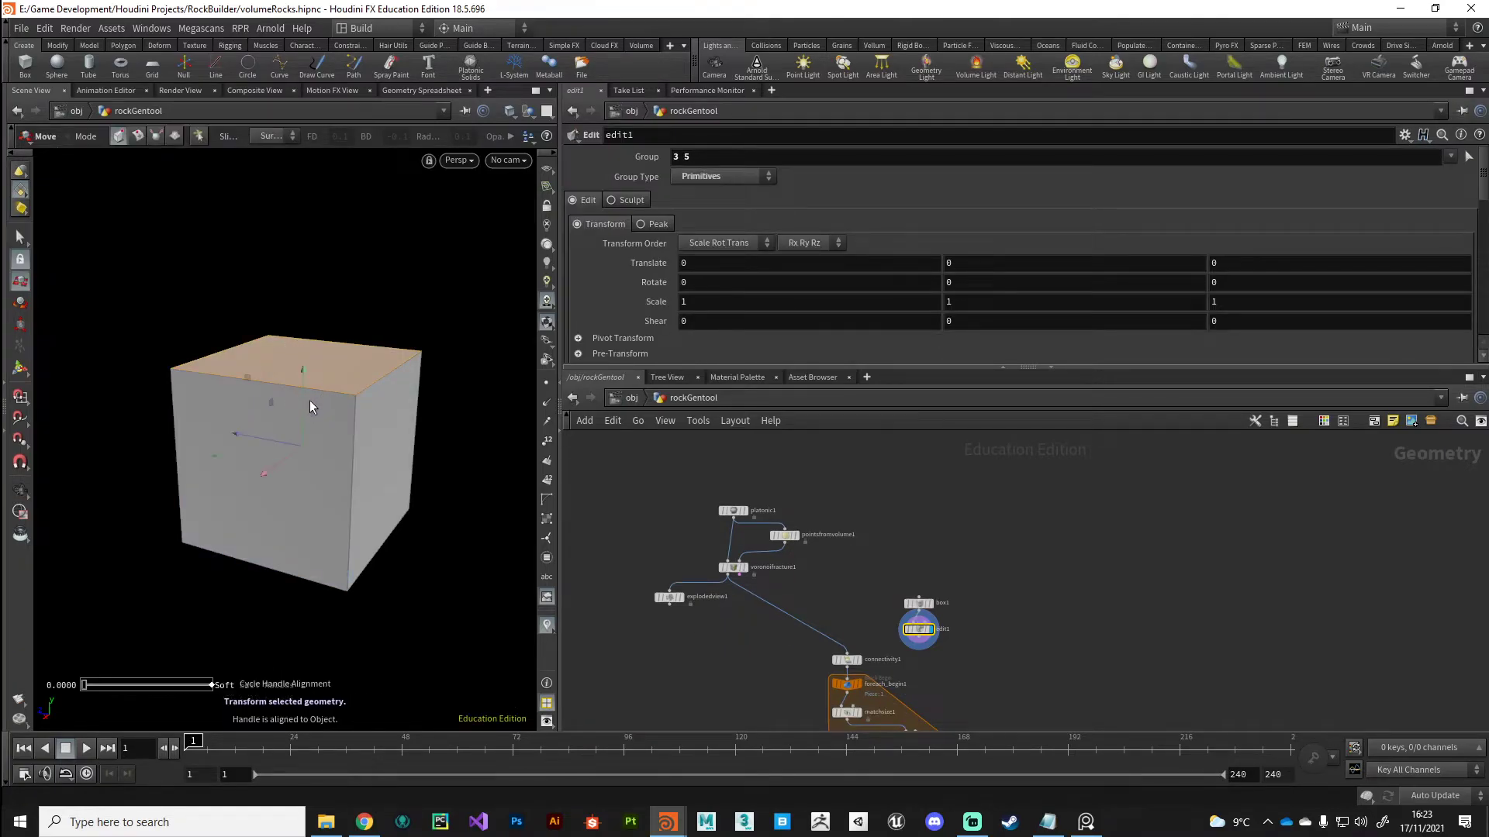
left_click_drag(303, 371, 322, 442)
- Scale the box's top face uniformly to about 0.47 to taper the shape
key("e")
middle_click_drag(322, 442, 256, 486, "alt")
key("s")
left_click(371, 347)
key("e")
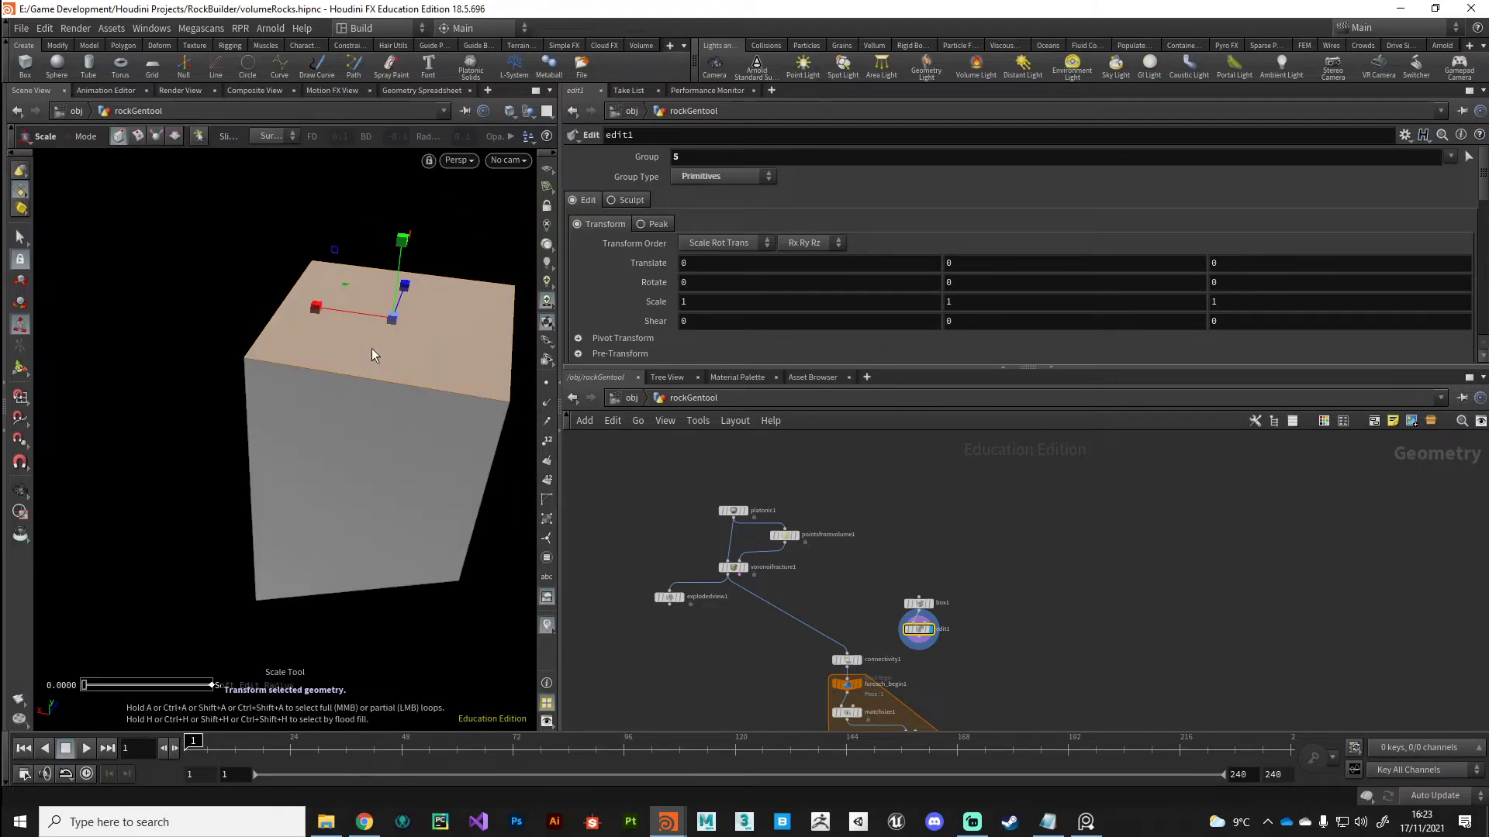
left_click_drag(392, 319, 351, 426)
middle_click_drag(351, 427, 299, 376, "alt")
left_click_drag(299, 375, 454, 477, "alt")
key("e")
- Feed edit1 into connectivity1 and display foreach_end1 with its Single Pass set to 0
scroll(754, 585, "up", 4)
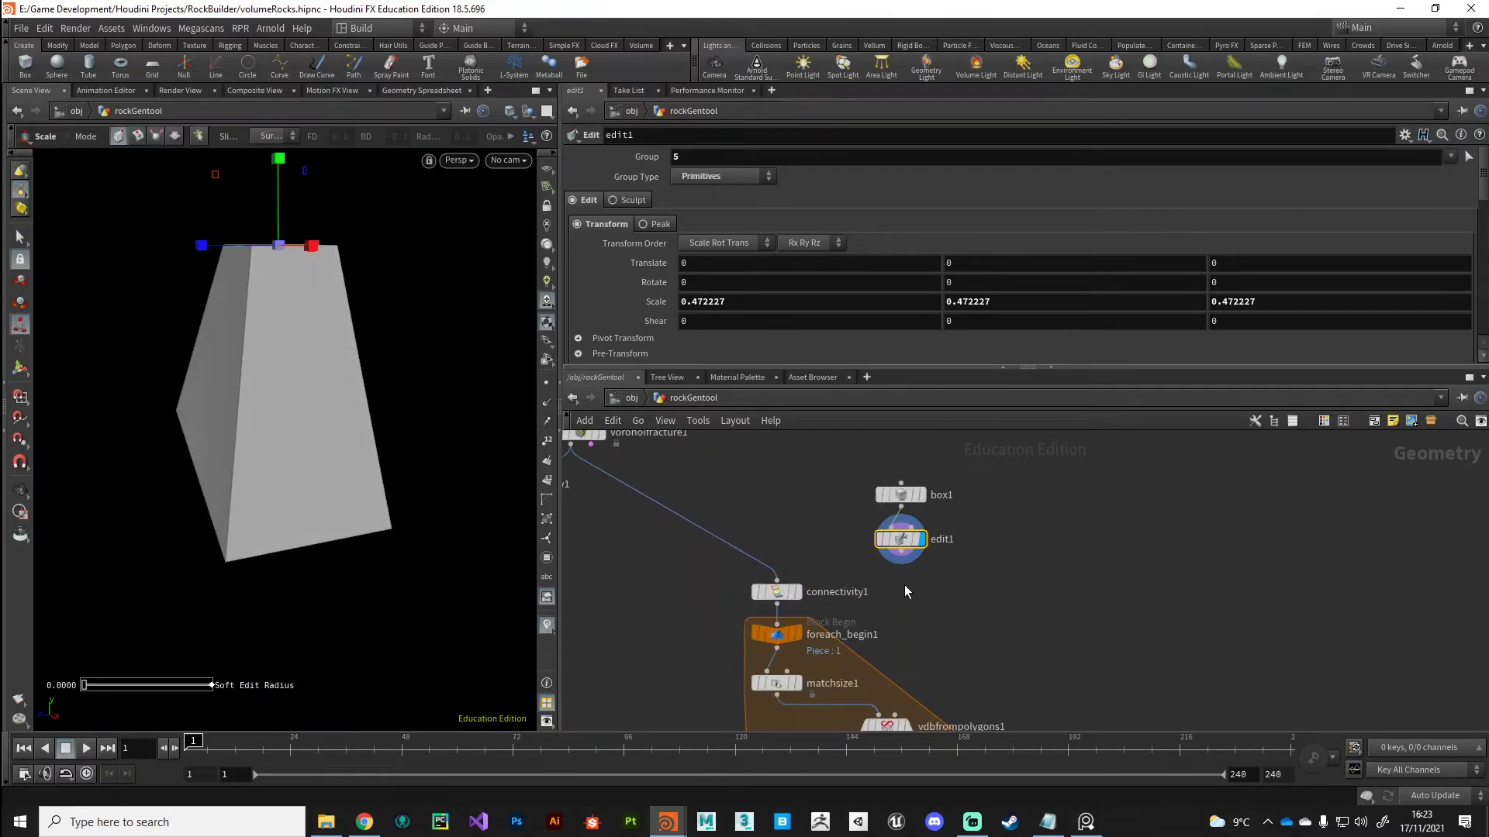
middle_click_drag(683, 699, 754, 575)
scroll(699, 610, "down", 2)
scroll(691, 704, "down", 3)
scroll(849, 624, "up", 5)
left_click(841, 633)
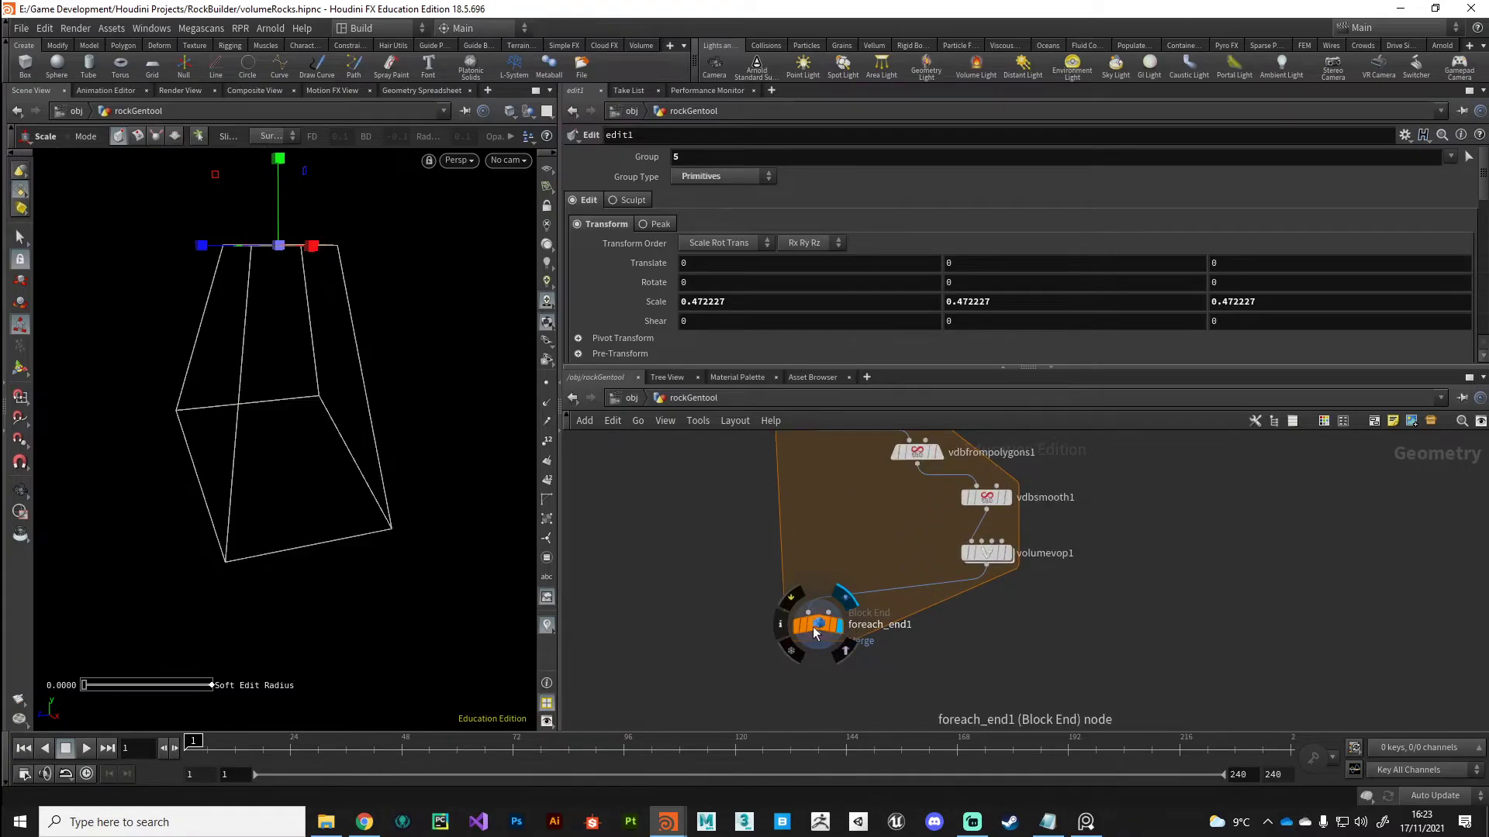
left_click(815, 632)
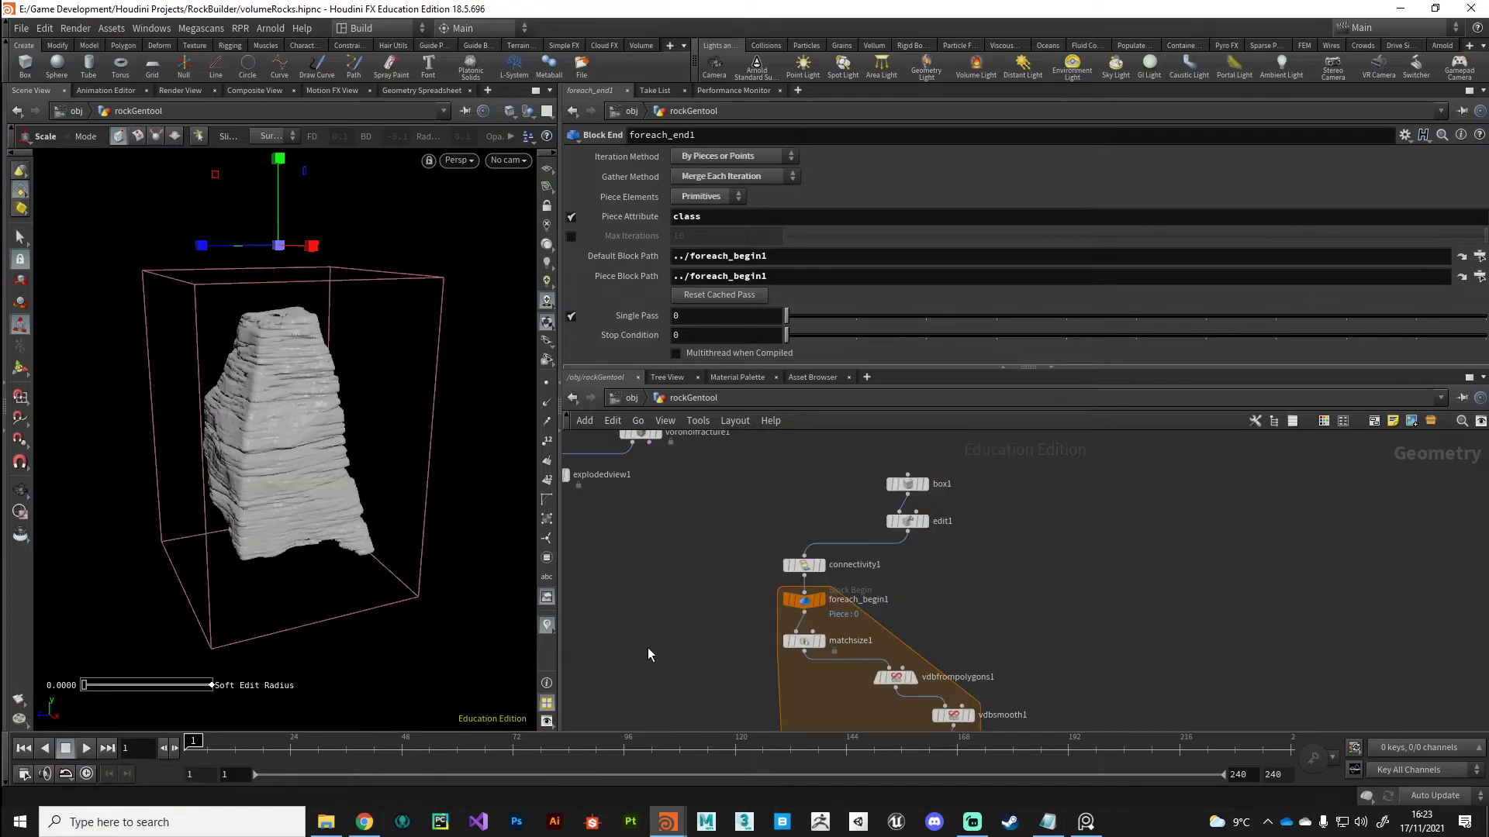
- Examine the tapered box rock from several sides and display explodedview1 to compare it with the fractured pieces
key("Escape")
left_click_drag(116, 498, 396, 558)
scroll(324, 474, "up", 5)
scroll(300, 557, "down", 3)
middle_click_drag(697, 525, 868, 646)
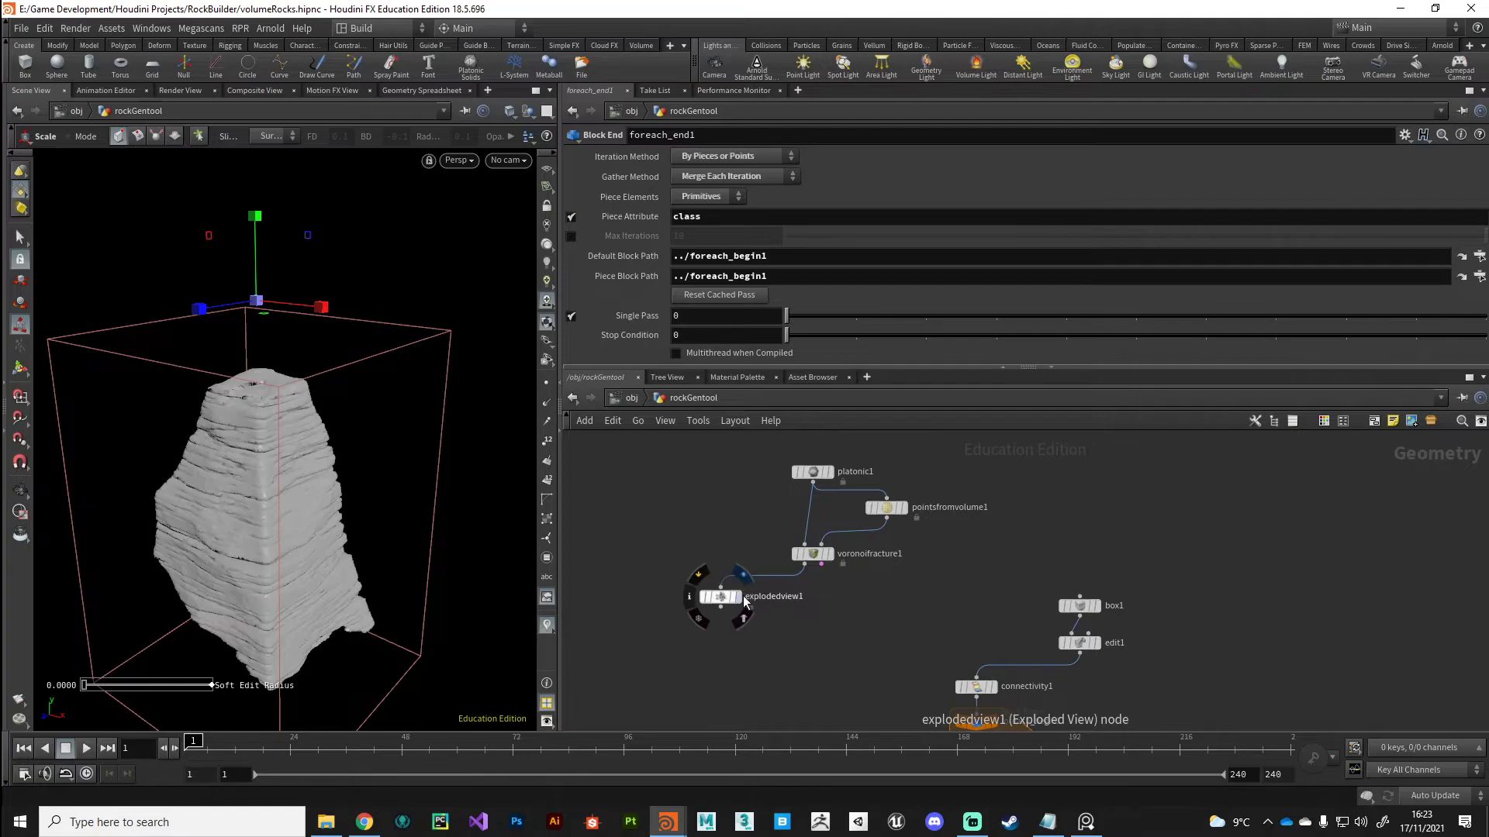
left_click(738, 597)
left_click(720, 597)
scroll(253, 495, "down", 5)
left_click_drag(252, 495, 404, 514)
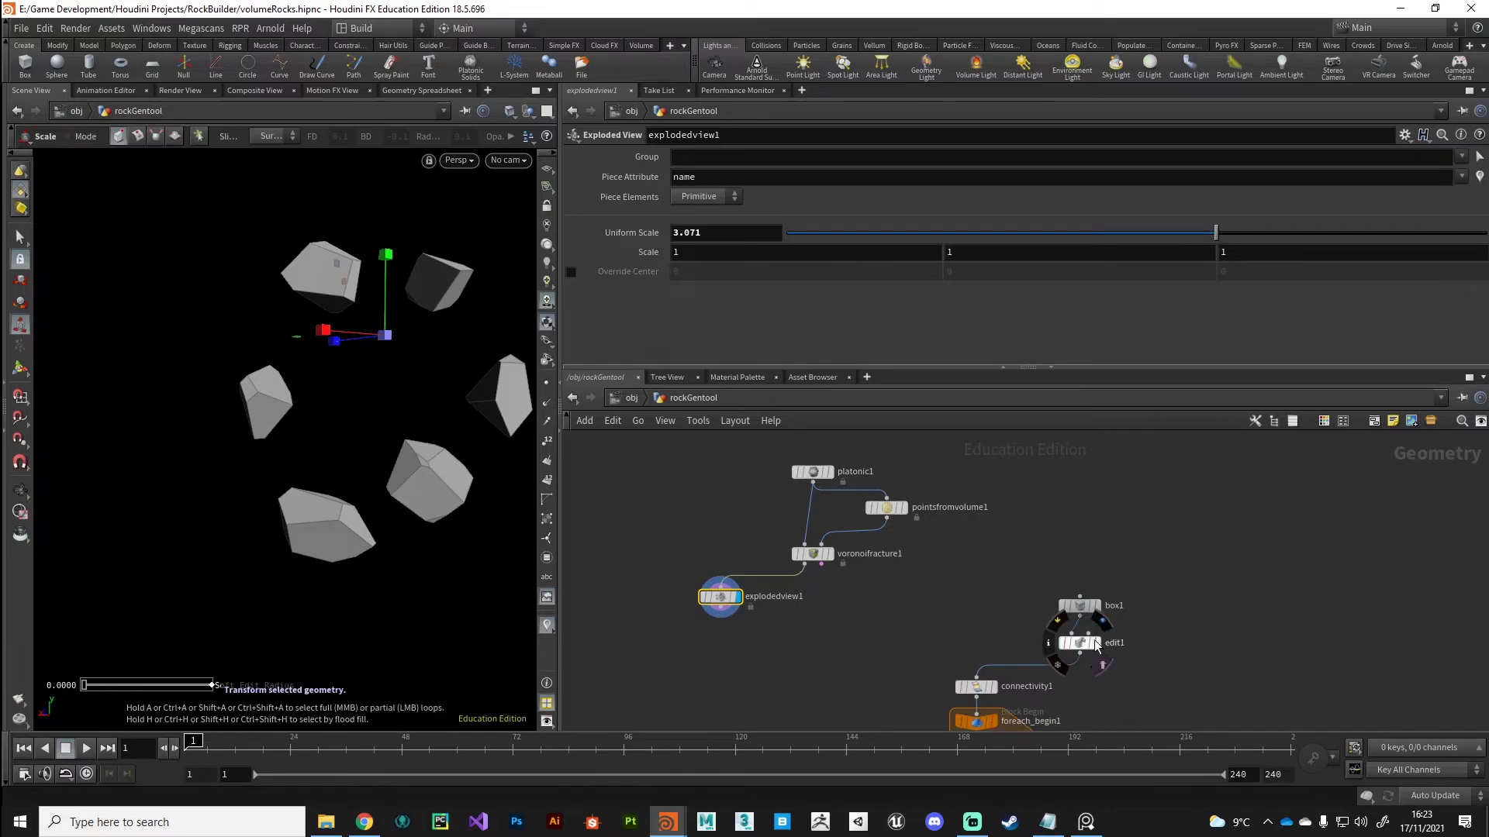
- Display edit1 and move one side face of the tapered box about 1.49 outward along X
left_click(1095, 642)
left_click(1080, 643)
left_click_drag(341, 620, 377, 524)
key("s")
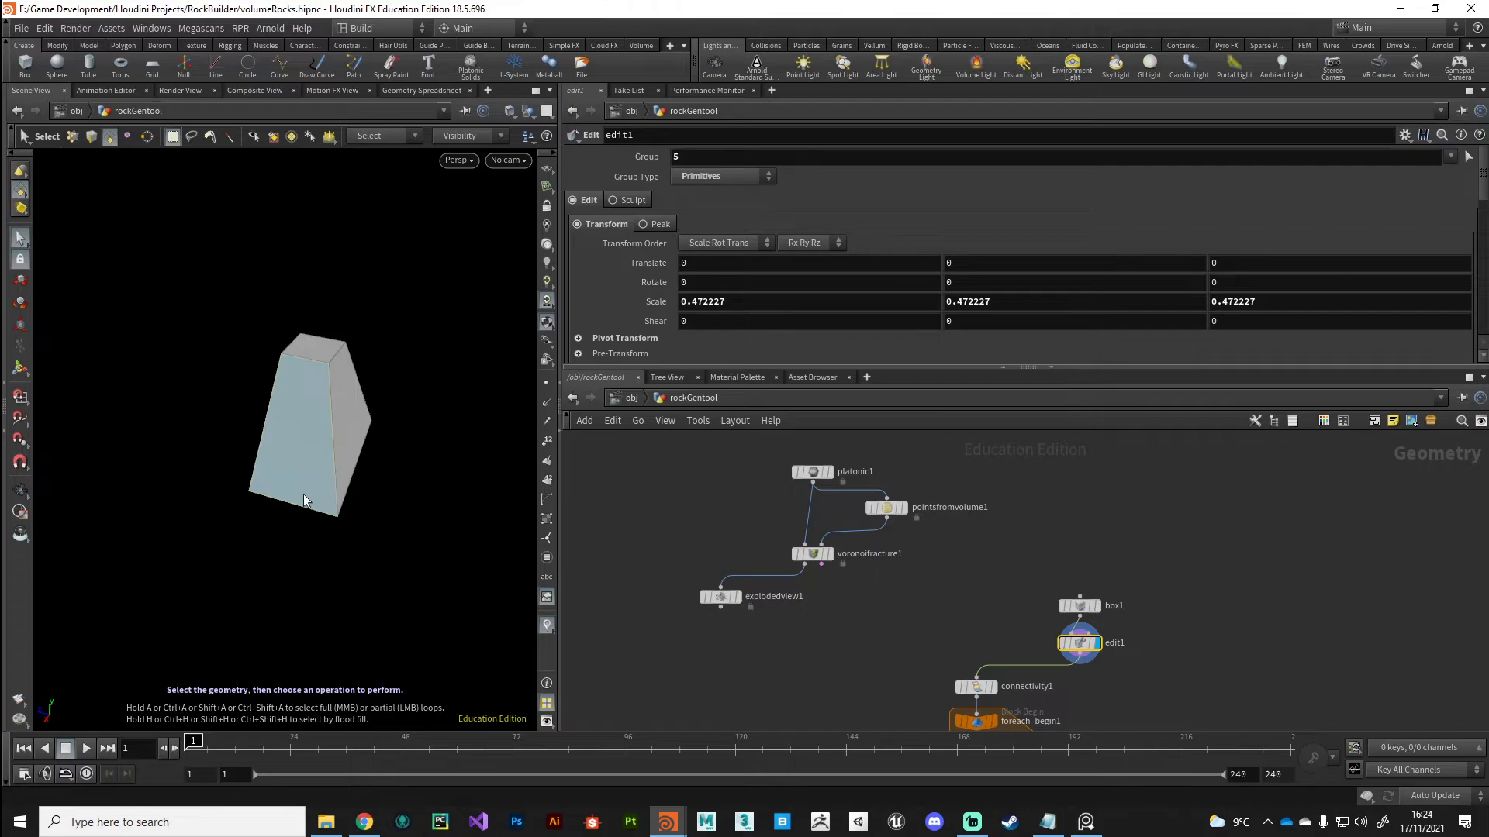
left_click(283, 506)
key("t")
left_click_drag(264, 487, 146, 616)
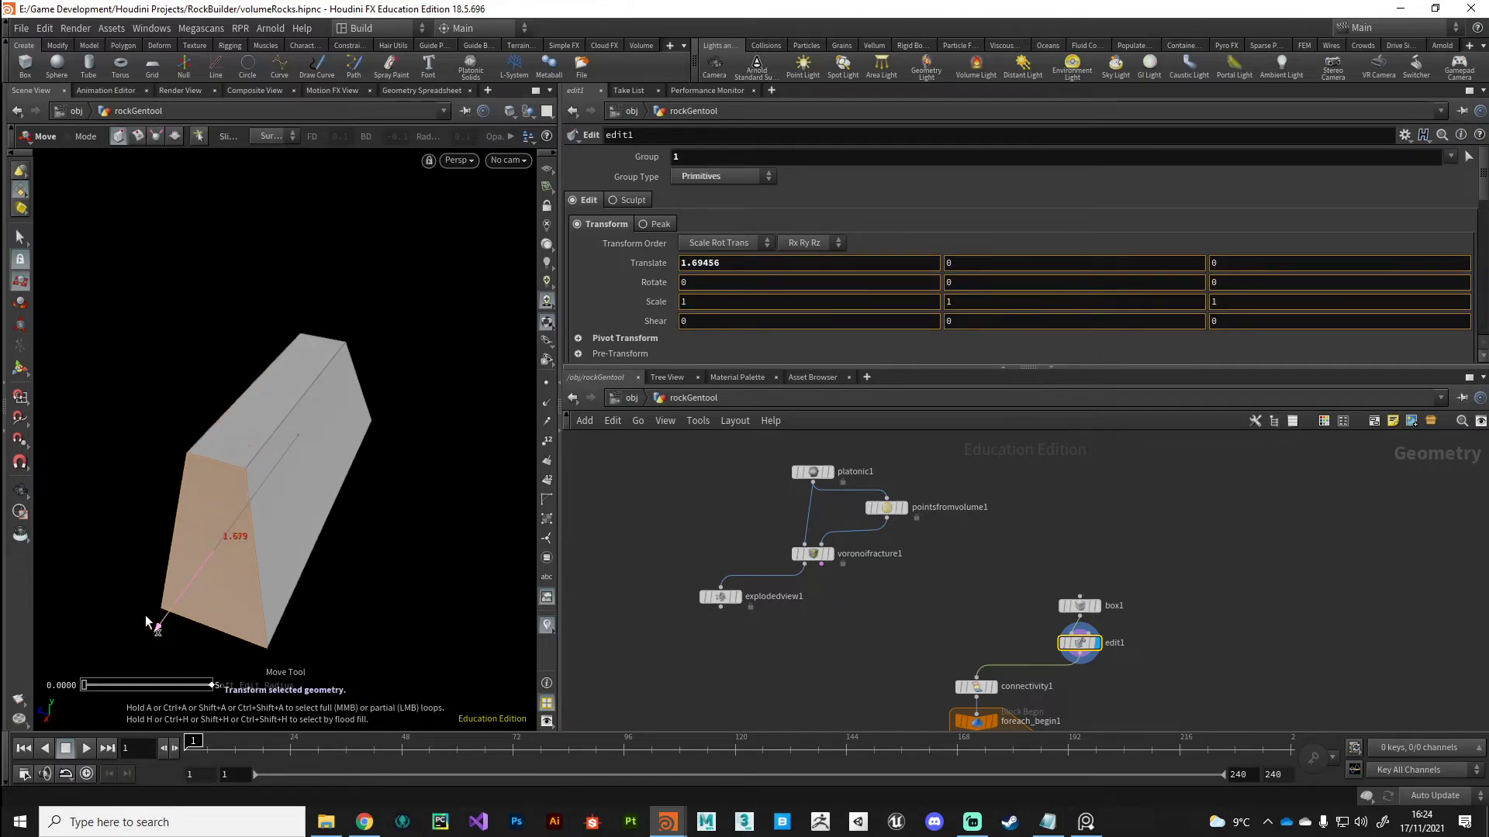
- Display foreach_end1 and examine the layered surface of the elongated box rock from several sides
scroll(867, 593, "down", 3)
scroll(868, 598, "up", 5)
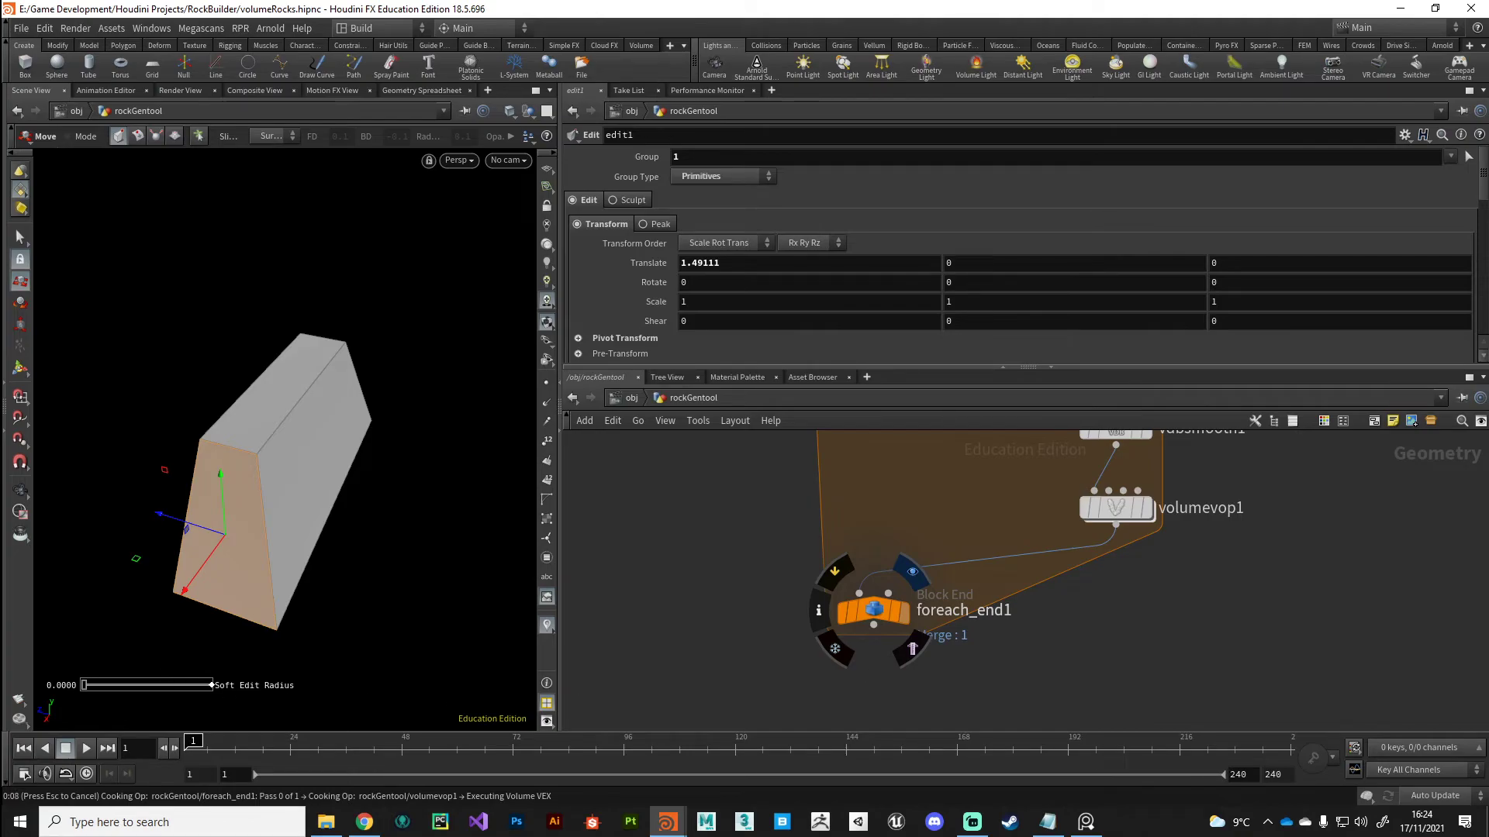
left_click(873, 611)
left_click_drag(399, 532, 318, 535, "alt")
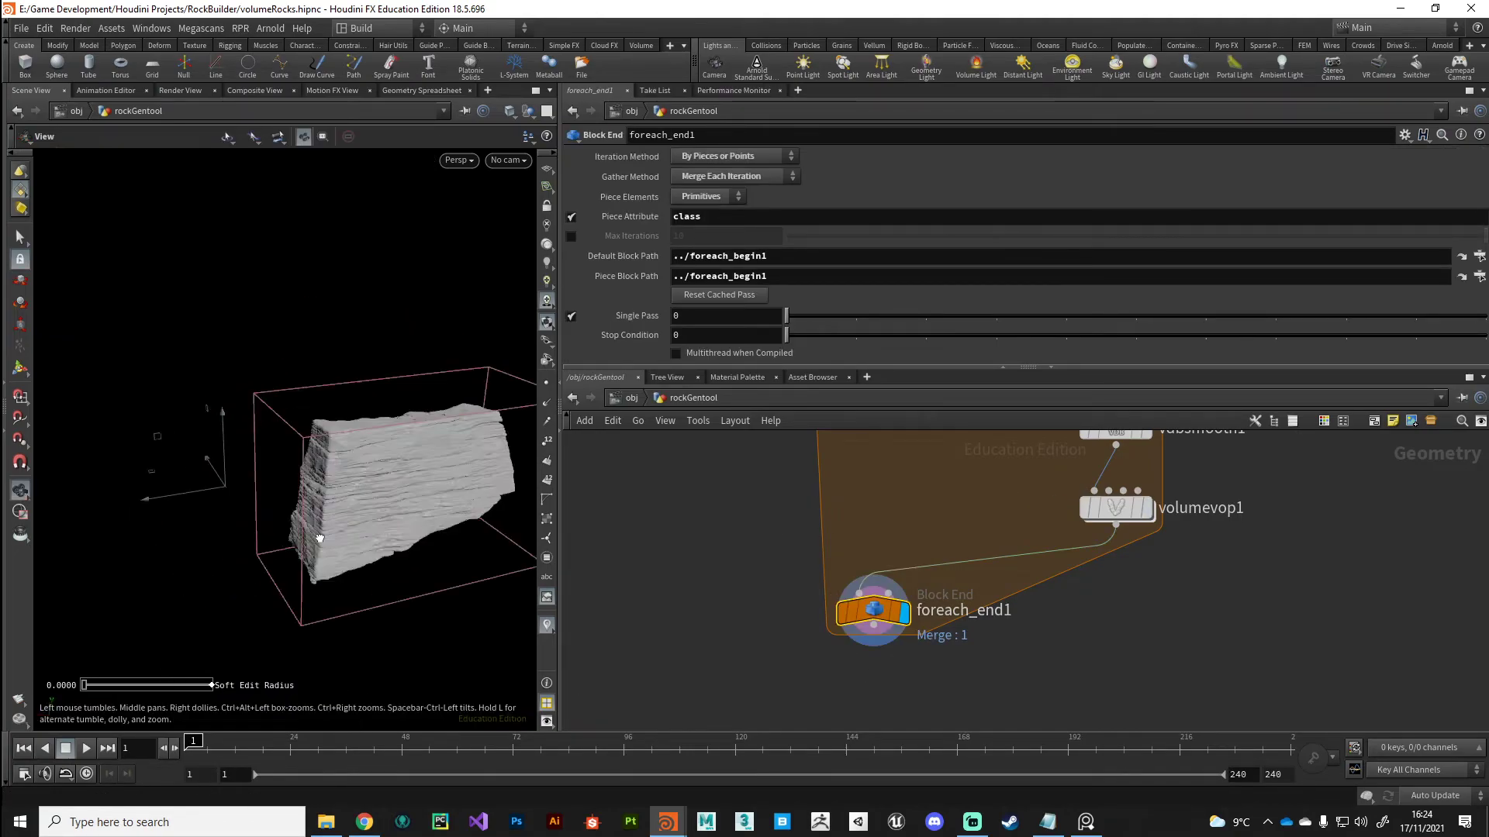
scroll(315, 515, "up", 8)
scroll(316, 518, "down", 4)
middle_click_drag(434, 535, 310, 520, "alt")
scroll(310, 520, "down", 5)
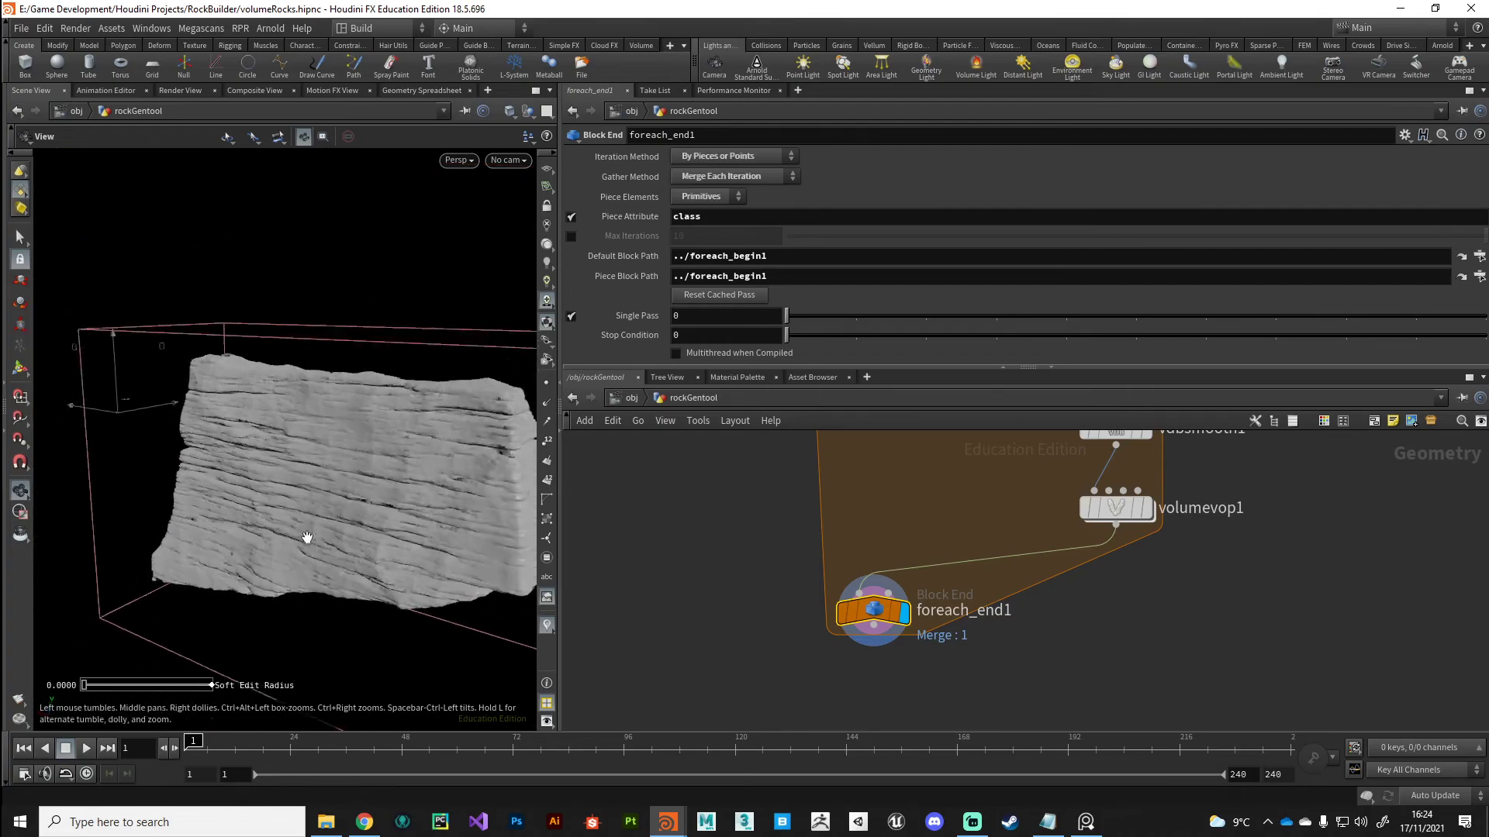
left_click_drag(306, 535, 384, 538, "alt")
key("t")
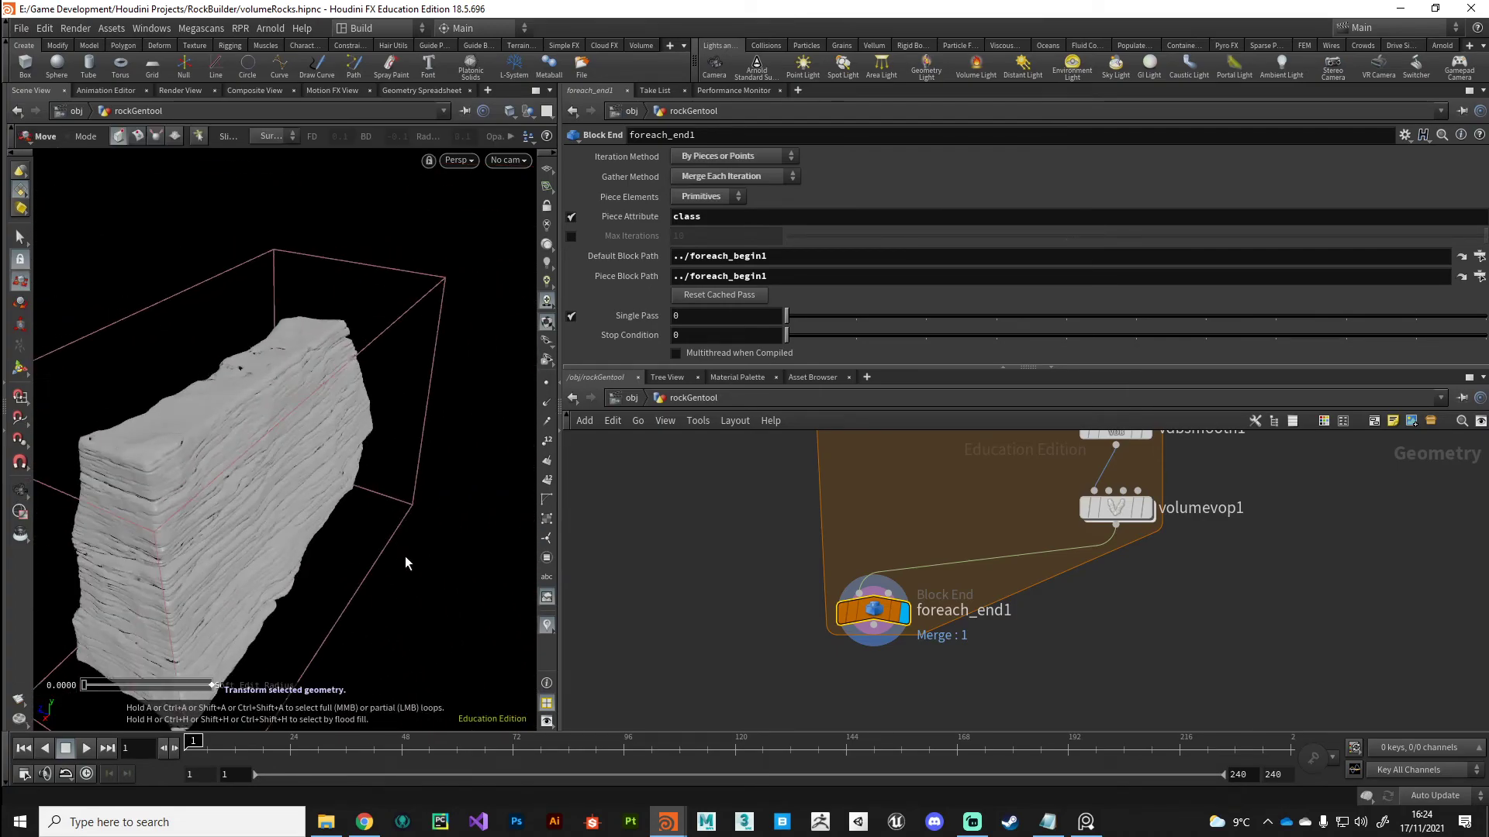
- Connect explodedview1 to connectivity1 in place of edit1
scroll(909, 496, "down", 3)
middle_click_drag(910, 497, 1027, 688)
middle_click_drag(850, 494, 900, 600)
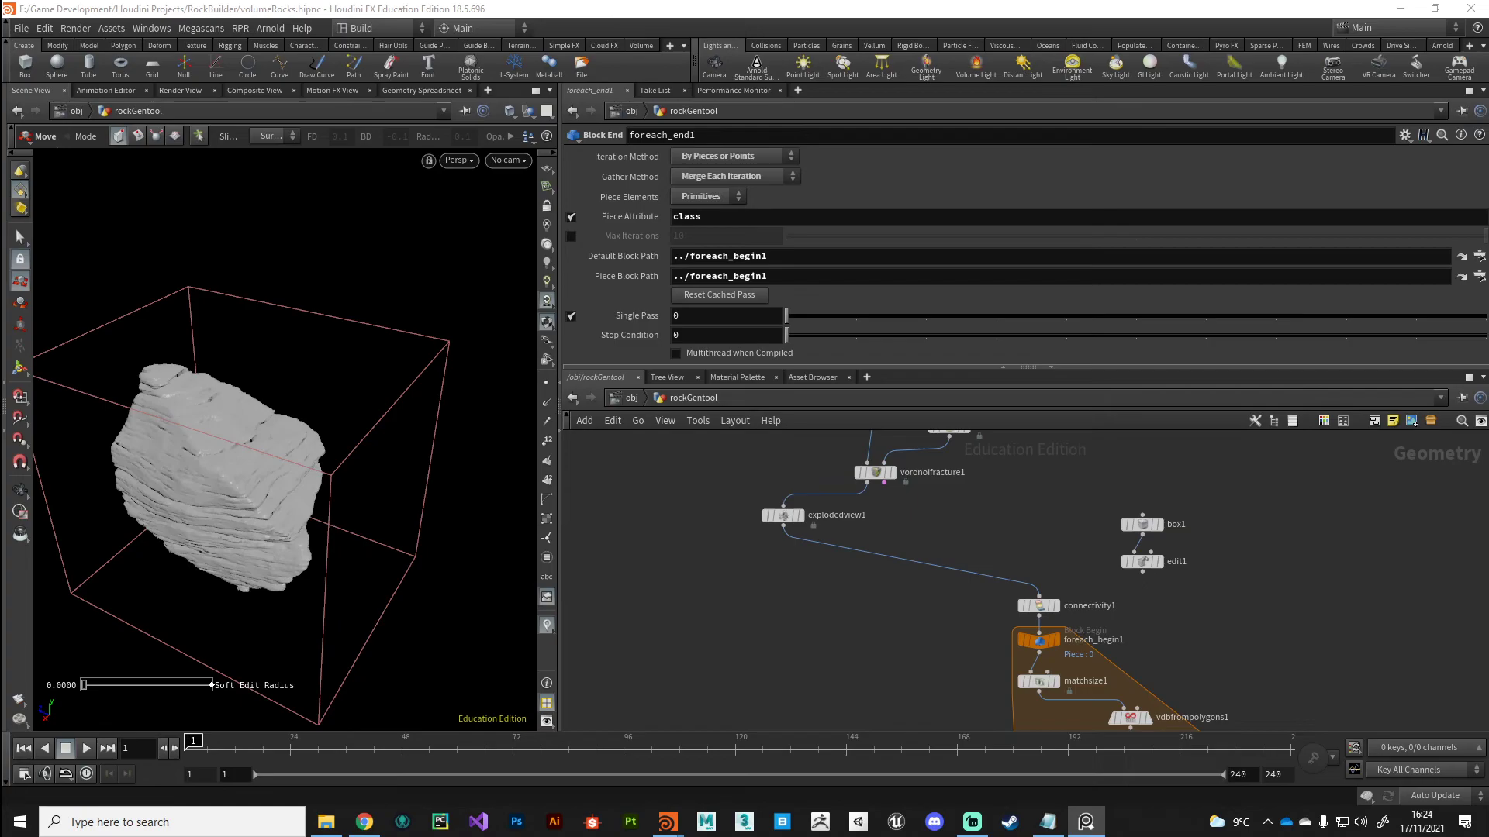
- Examine the rock generated from the exploded fracture pieces up close from different sides
left_click_drag(369, 598, 323, 545, "alt")
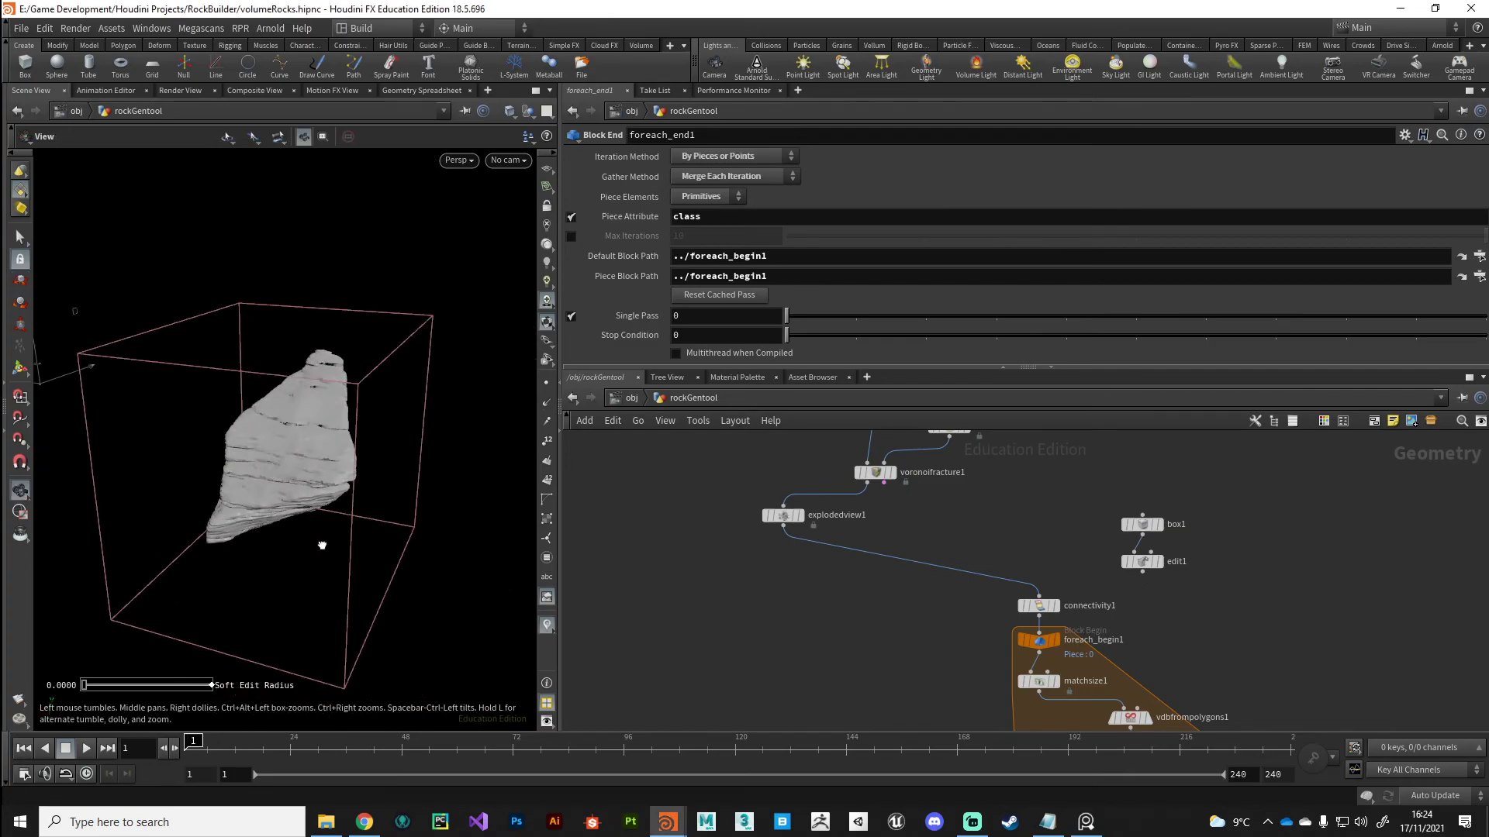
right_click_drag(322, 545, 217, 446, "alt")
left_click_drag(217, 446, 277, 439)
key("t")
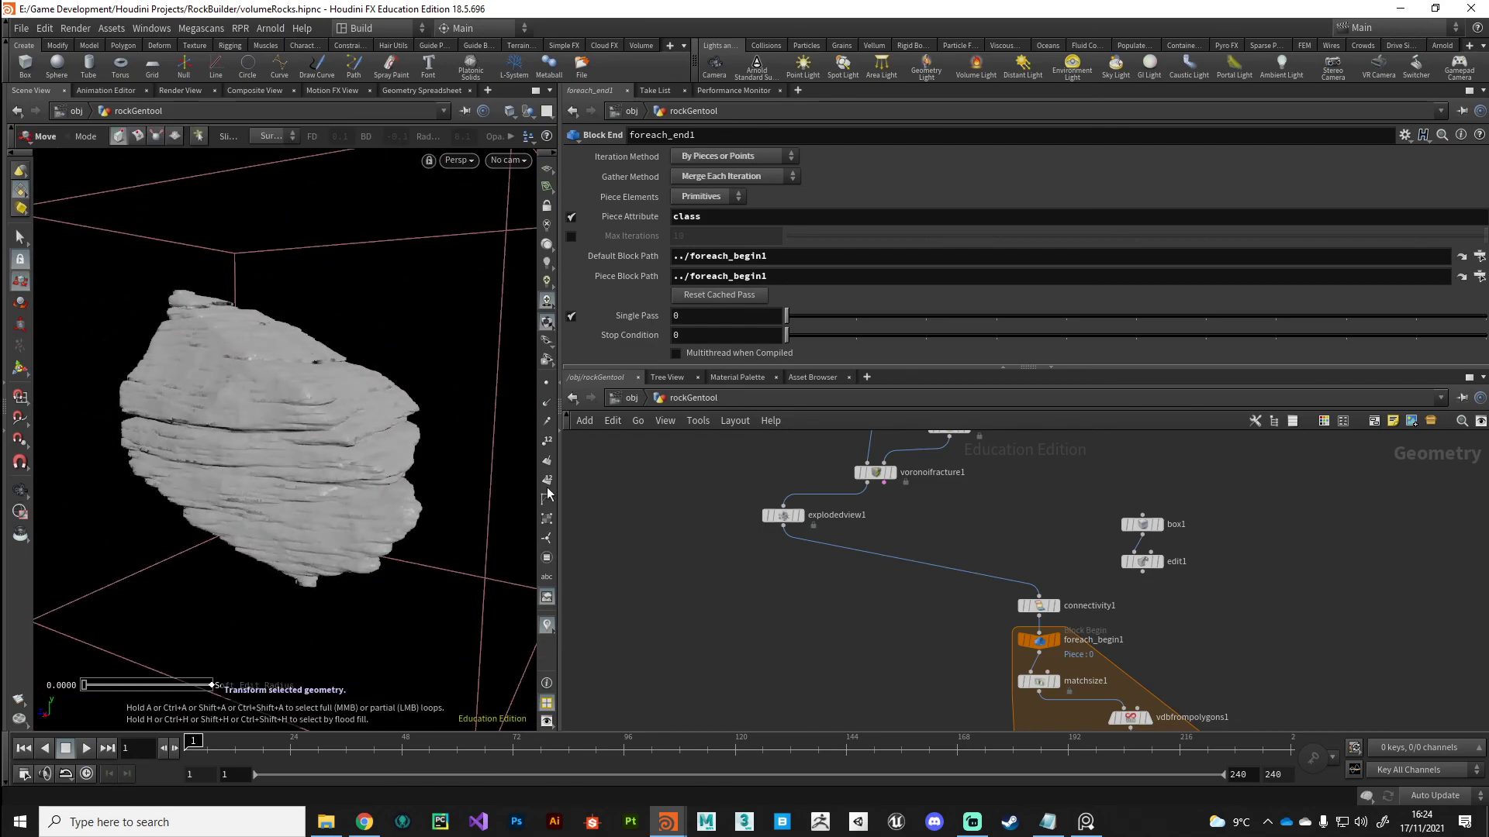